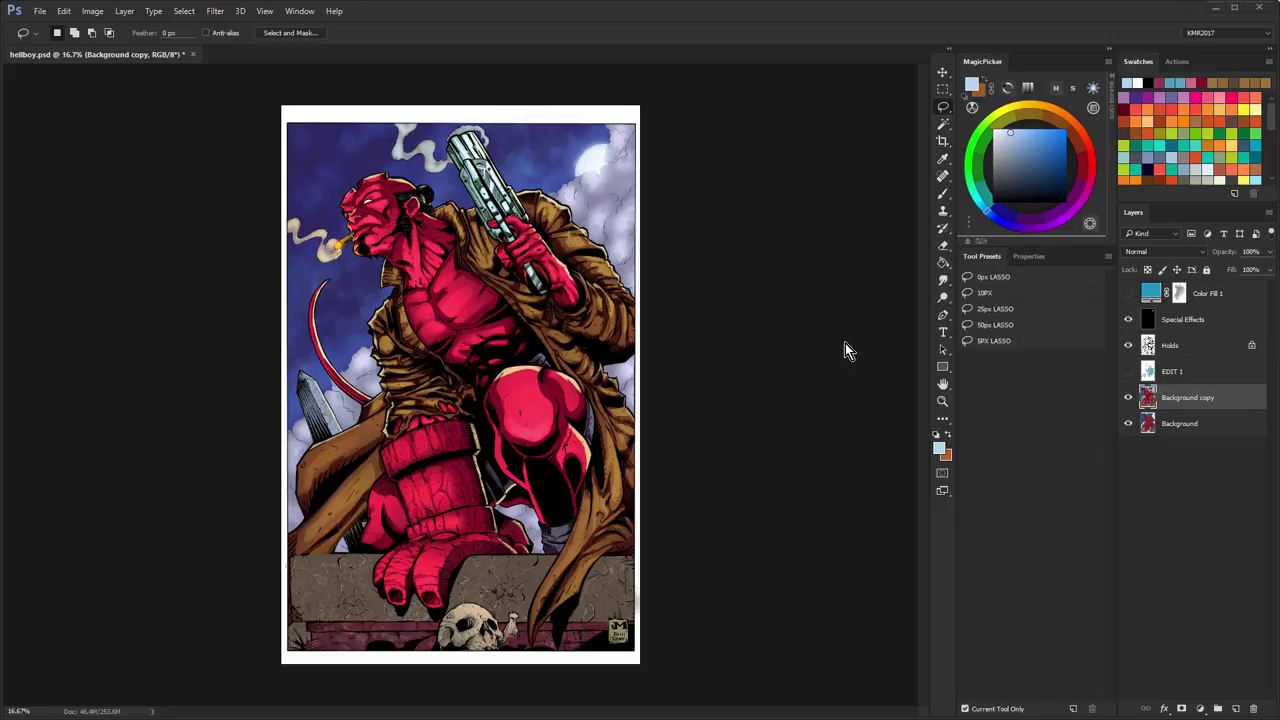
- Show only the Holds line-art layer by hiding all other layers
{"action": "left_click", "coordinate": [1128, 345], "text": "alt"}
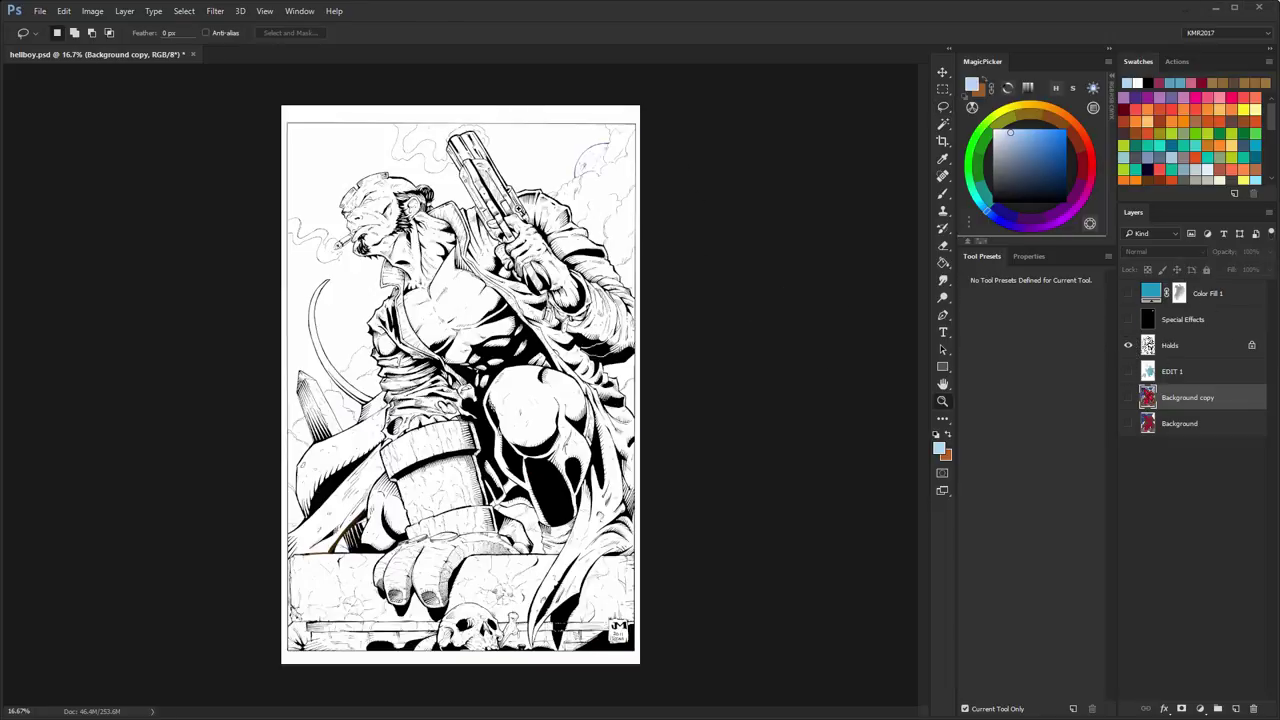
{"action": "key", "text": "ctrl+plus"}
{"action": "left_click_drag", "start_coordinate": [610, 160], "coordinate": [716, 231]}
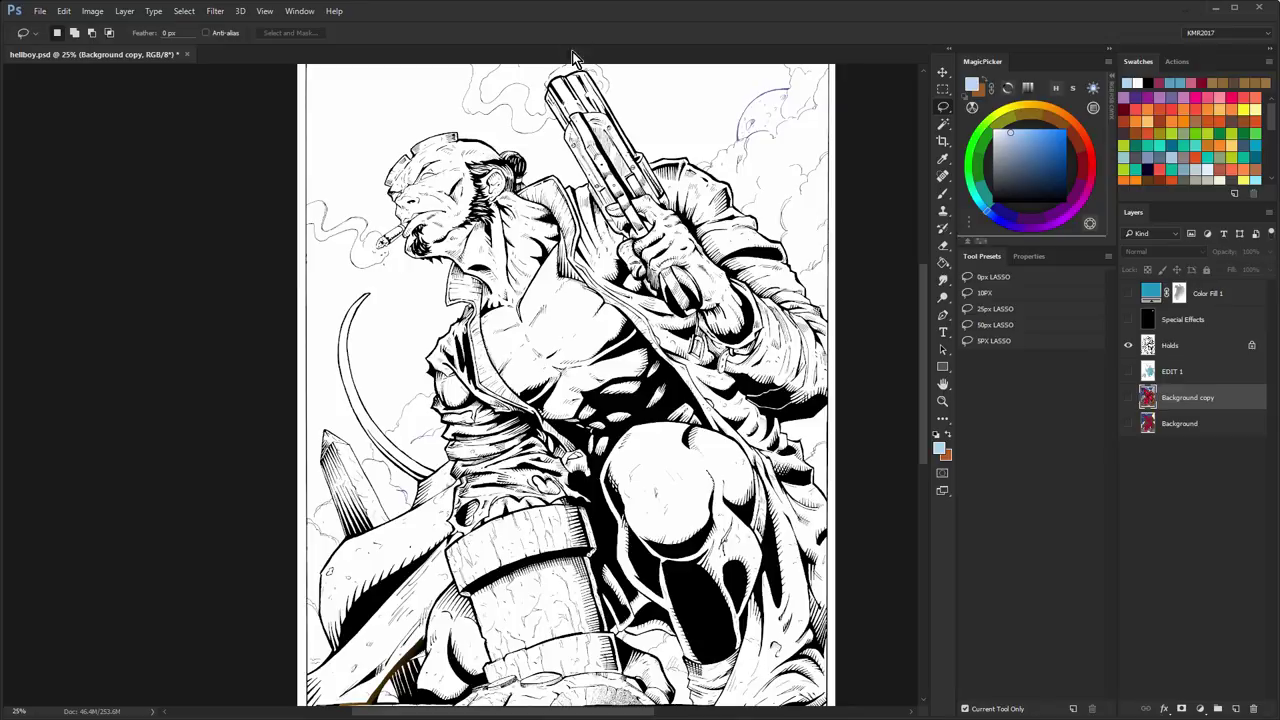
{"action": "mouse_move", "coordinate": [700, 272]}
{"action": "left_mouse_down"}
{"action": "mouse_move", "coordinate": [718, 187]}
{"action": "mouse_move", "coordinate": [708, 280]}
{"action": "left_mouse_up"}
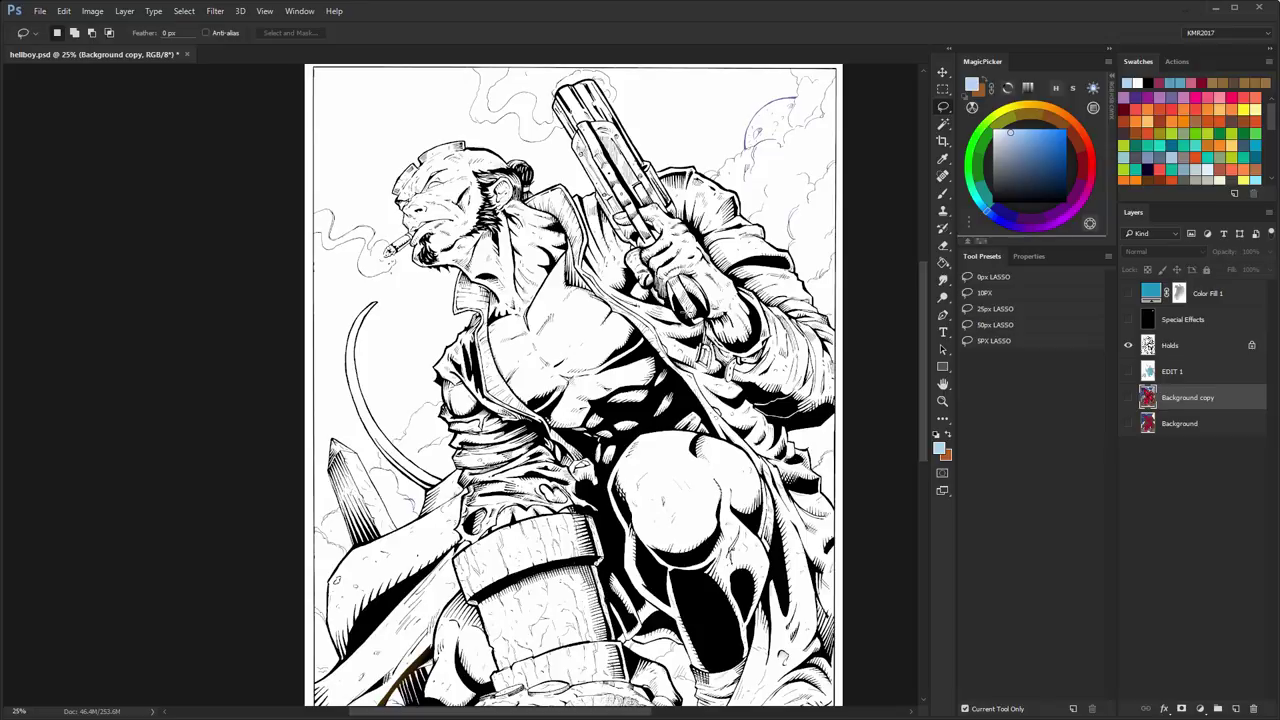
- Choose the 01 - TEACHER TOOL brush preset and a bright red foreground color, with the Holds layer selected
{"action": "key", "text": "b"}
{"action": "left_click", "coordinate": [1140, 345]}
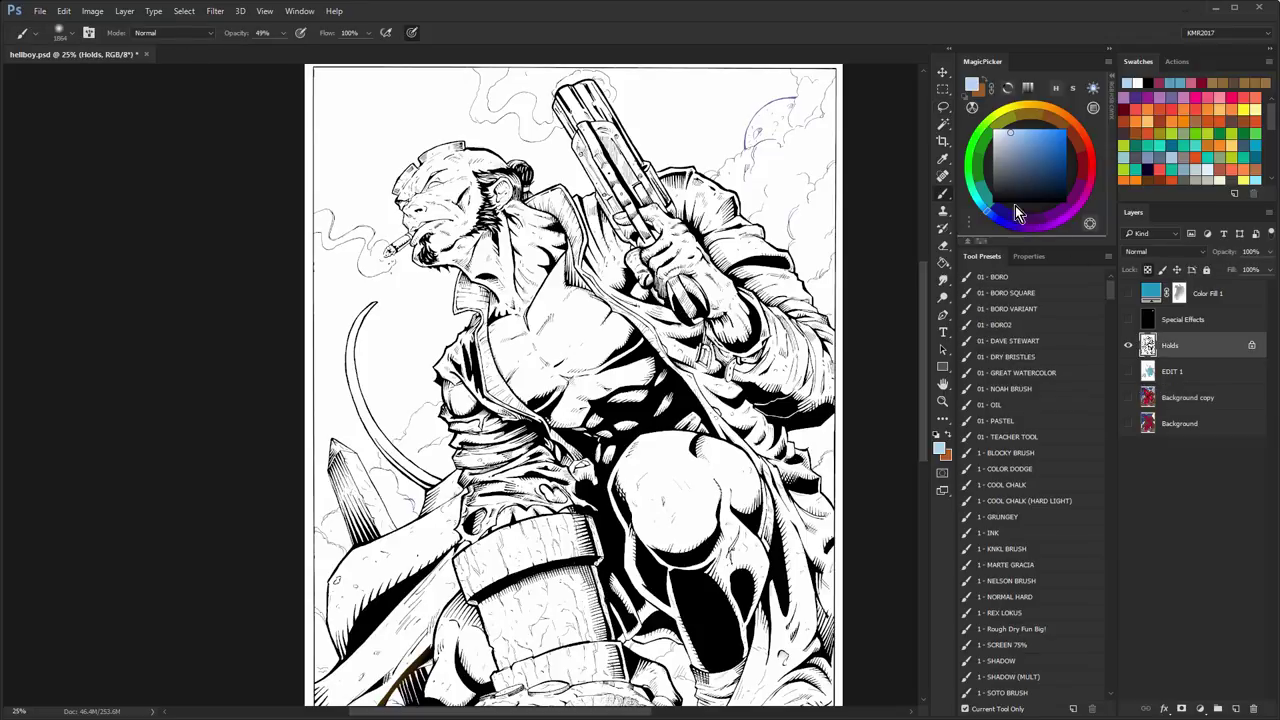
{"action": "left_click", "coordinate": [1020, 437]}
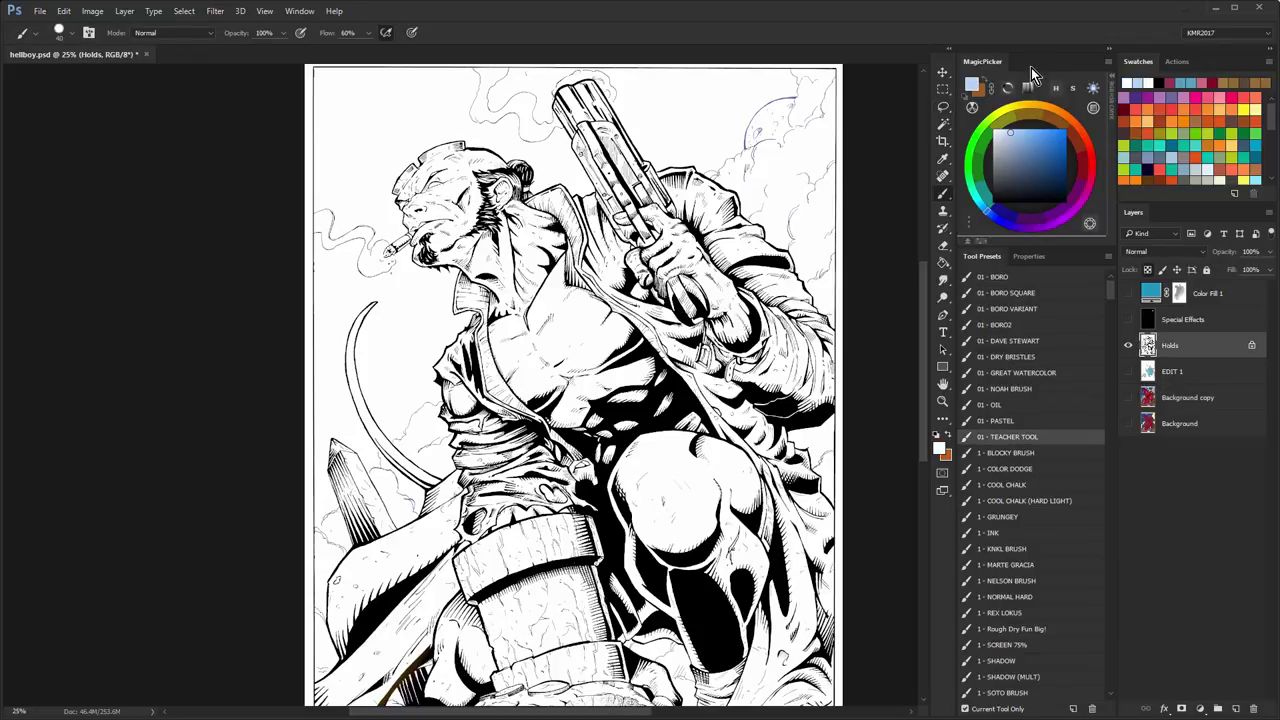
{"action": "left_click", "coordinate": [1090, 158]}
{"action": "left_click", "coordinate": [1066, 129]}
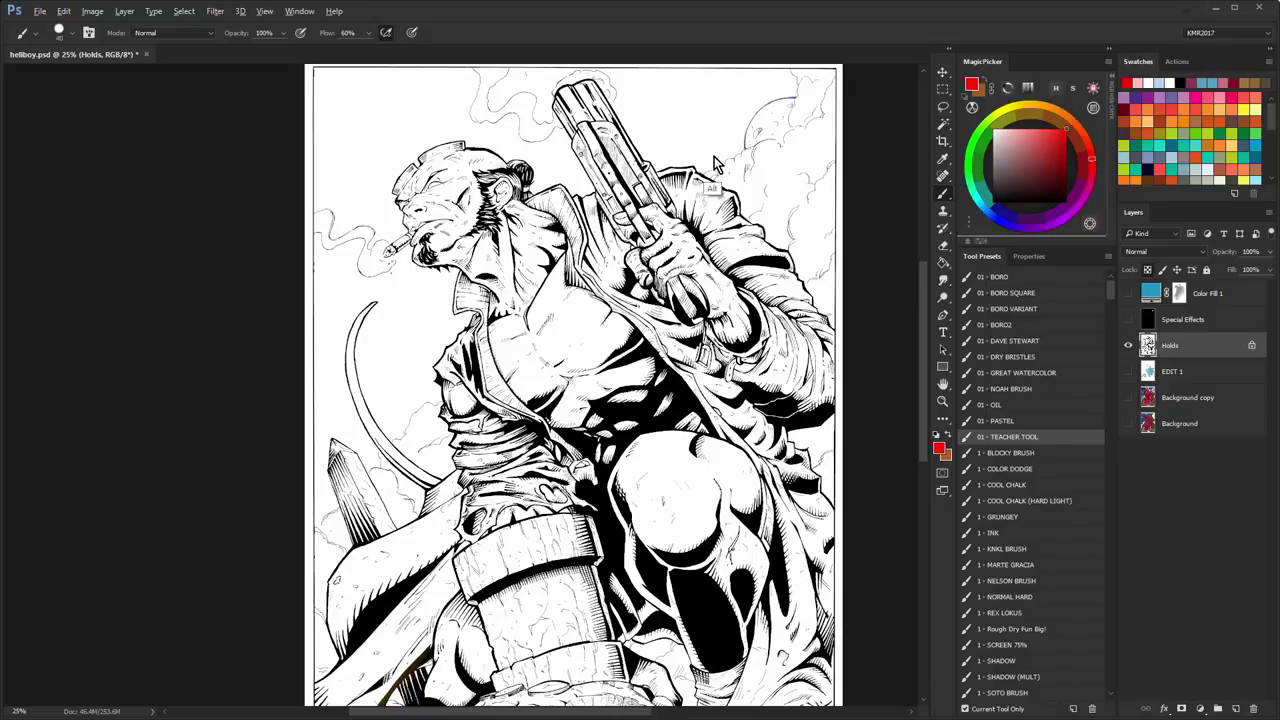
{"action": "left_click_drag", "start_coordinate": [710, 153], "coordinate": [705, 164]}
{"action": "mouse_move", "coordinate": [671, 205]}
{"action": "left_mouse_down"}
{"action": "mouse_move", "coordinate": [649, 288]}
{"action": "mouse_move", "coordinate": [711, 262]}
{"action": "left_mouse_up"}
{"action": "key", "text": "ctrl+z"}
- Add a new blank layer above the Color Fill 1 layer
{"action": "left_click", "coordinate": [1213, 300]}
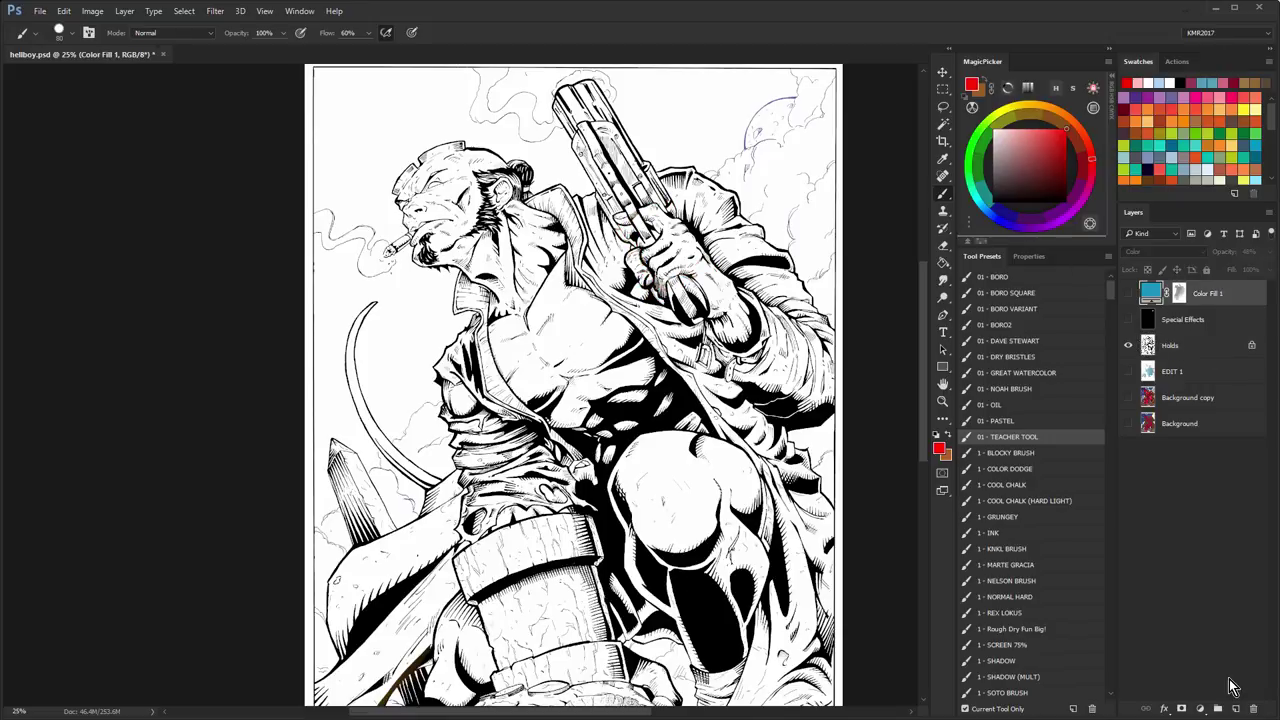
{"action": "left_click", "coordinate": [1236, 708]}
- Outline the hand holding the gun with a red box on the new layer and undo it
{"action": "mouse_move", "coordinate": [605, 214]}
{"action": "left_mouse_down"}
{"action": "mouse_move", "coordinate": [672, 190]}
{"action": "mouse_move", "coordinate": [652, 298]}
{"action": "left_mouse_up"}
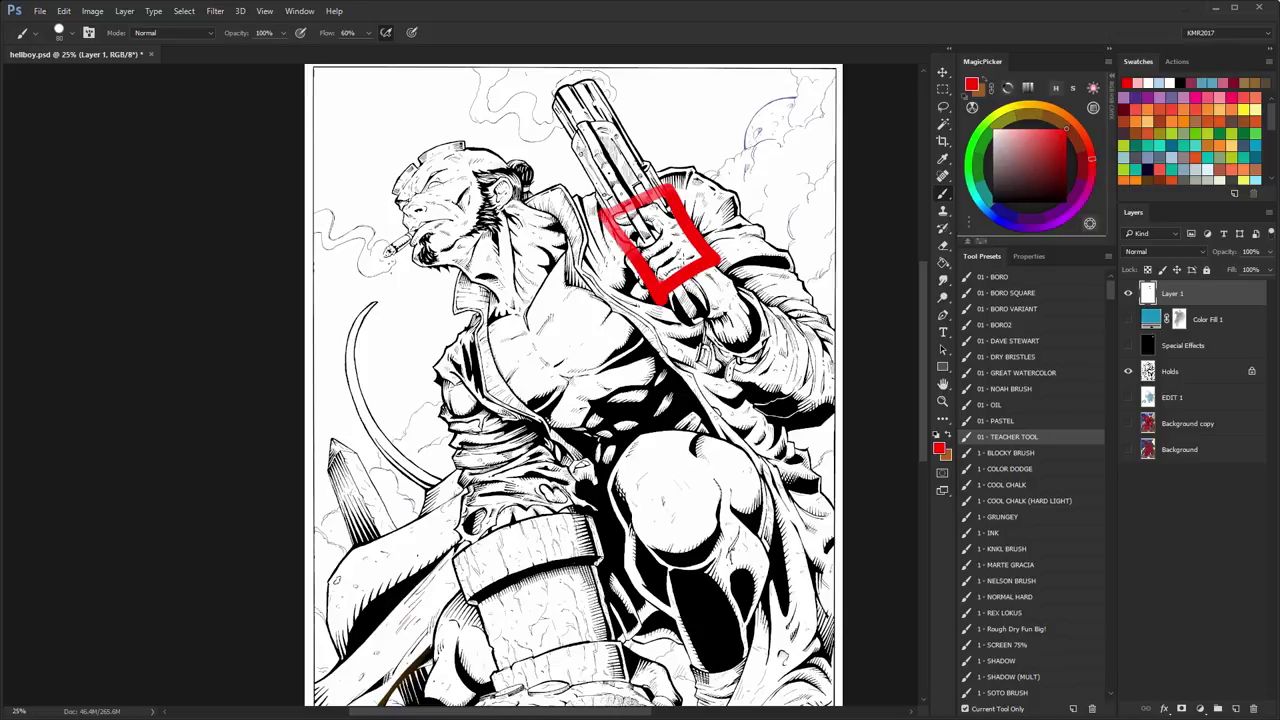
{"action": "key", "text": "ctrl+alt+z"}
{"action": "key", "text": "ctrl+alt+z"}
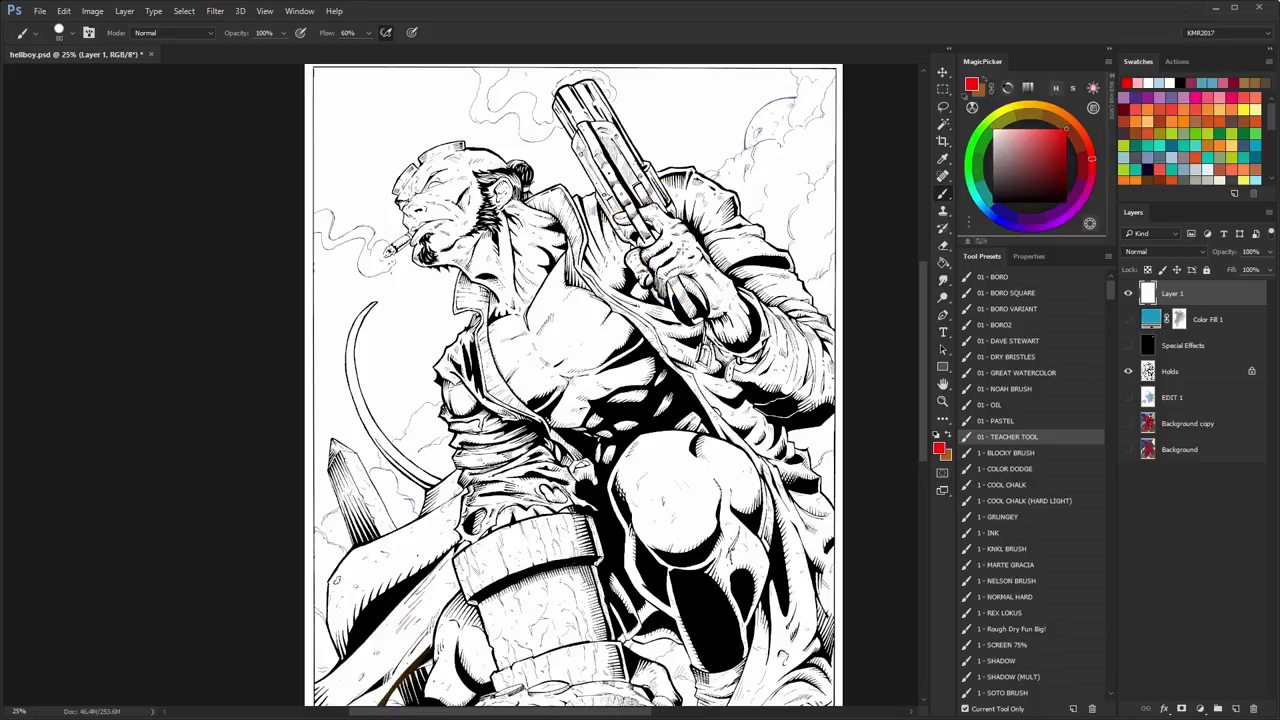
- Try a red arc over the end of the gun barrel and undo it
{"action": "key", "text": "z"}
{"action": "left_click", "coordinate": [565, 97]}
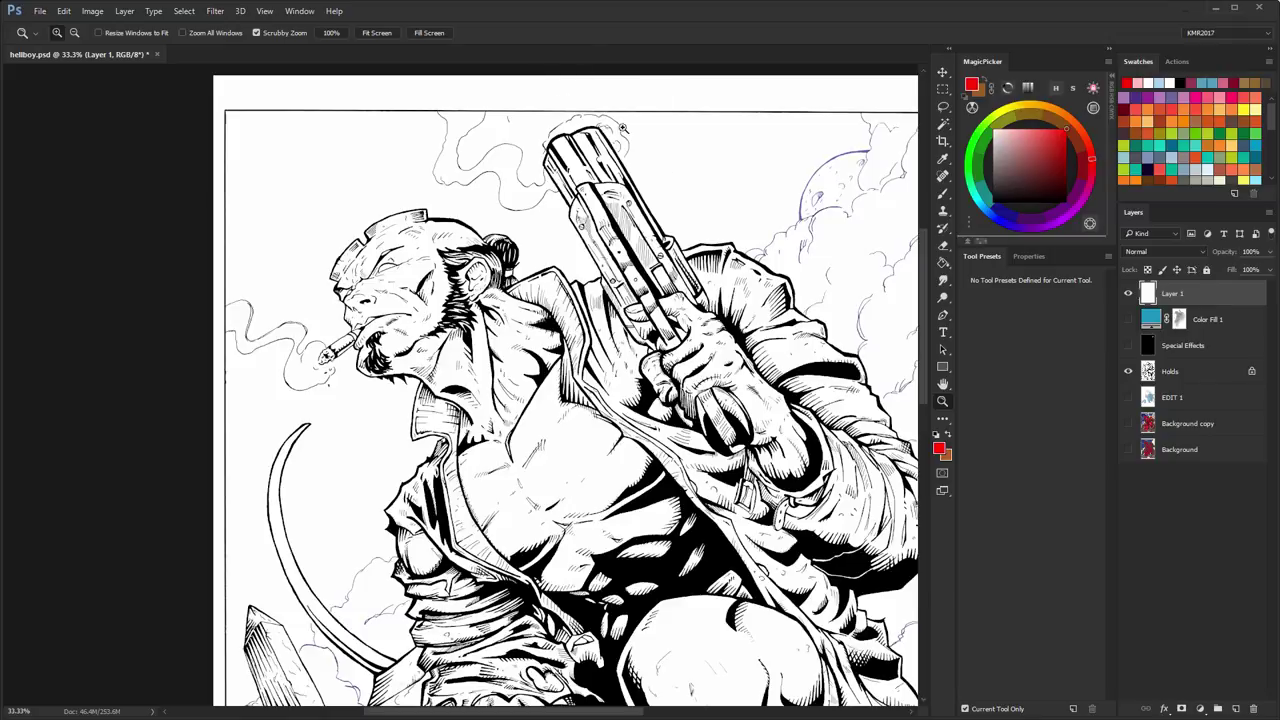
{"action": "key", "text": "b"}
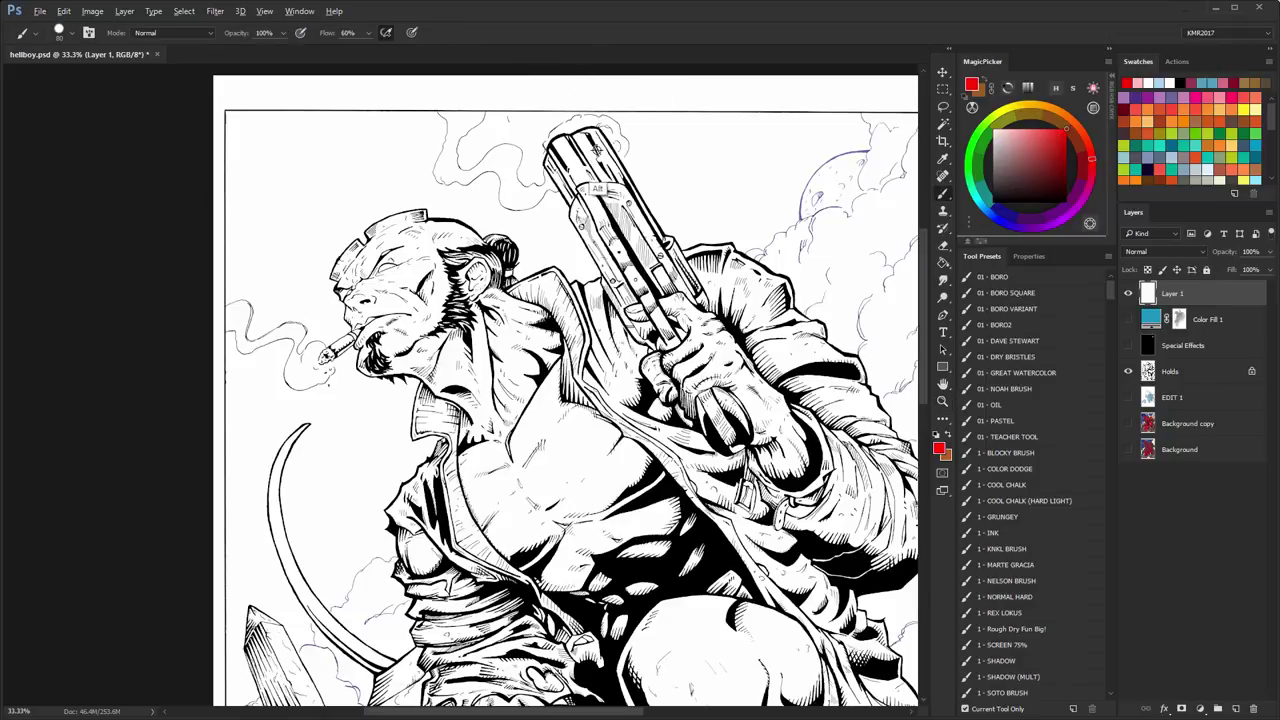
{"action": "mouse_move", "coordinate": [598, 148]}
{"action": "left_mouse_down"}
{"action": "mouse_move", "coordinate": [545, 170]}
{"action": "mouse_move", "coordinate": [618, 130]}
{"action": "left_mouse_up"}
{"action": "key", "text": "ctrl+alt+z"}
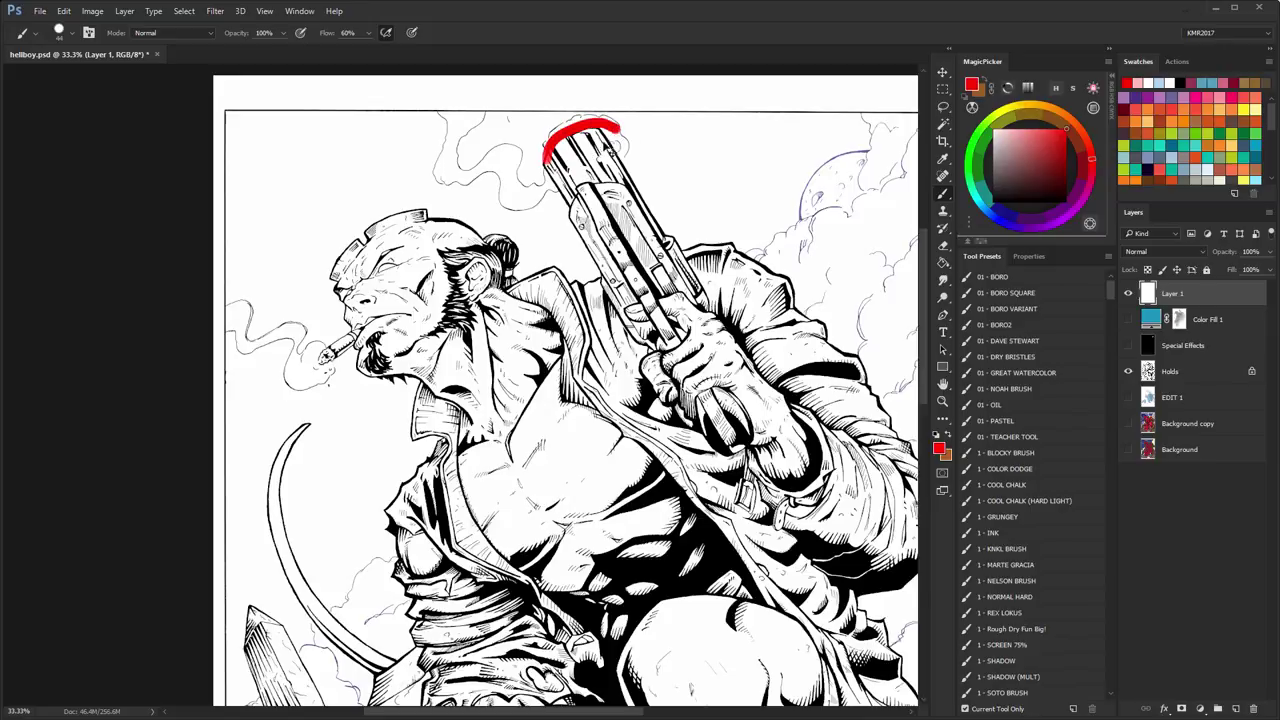
{"action": "key", "text": "ctrl+z"}
- Mark the muzzle's curve and box the gripping hand in red, and undo both marks
{"action": "left_click_drag", "start_coordinate": [610, 136], "coordinate": [540, 178]}
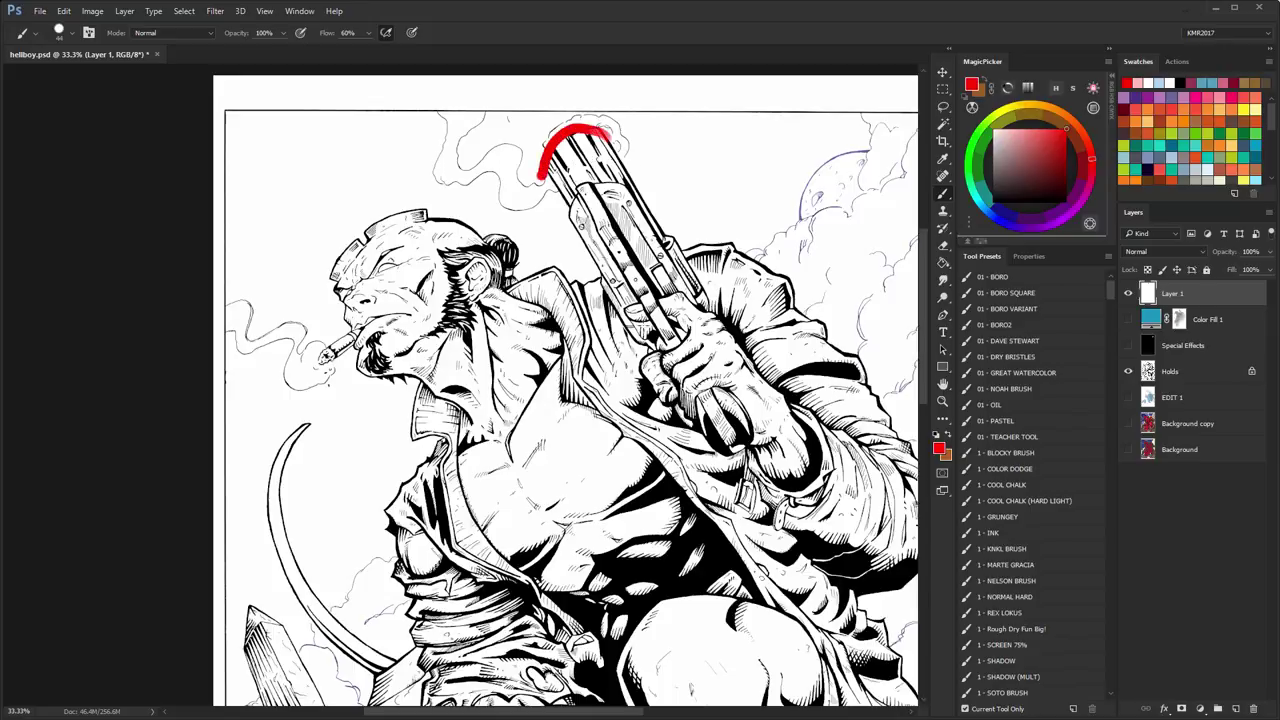
{"action": "mouse_move", "coordinate": [641, 322]}
{"action": "left_mouse_down"}
{"action": "mouse_move", "coordinate": [684, 410]}
{"action": "mouse_move", "coordinate": [630, 318]}
{"action": "mouse_move", "coordinate": [645, 314]}
{"action": "left_mouse_up"}
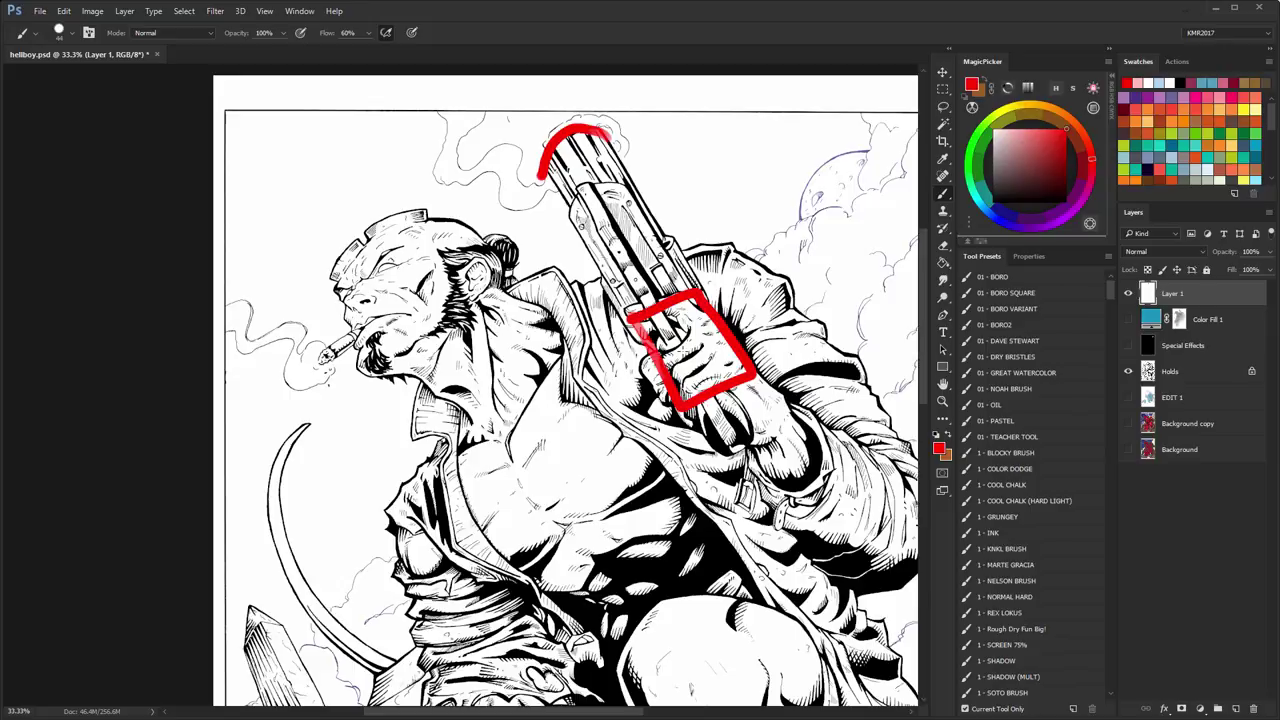
{"action": "key", "text": "ctrl+alt+z"}
{"action": "key", "text": "ctrl+alt+z"}
- Sketch a curved, bent shape in red over the sky beside the gun and outline the gun barrel
{"action": "left_click_drag", "start_coordinate": [729, 217], "coordinate": [608, 237]}
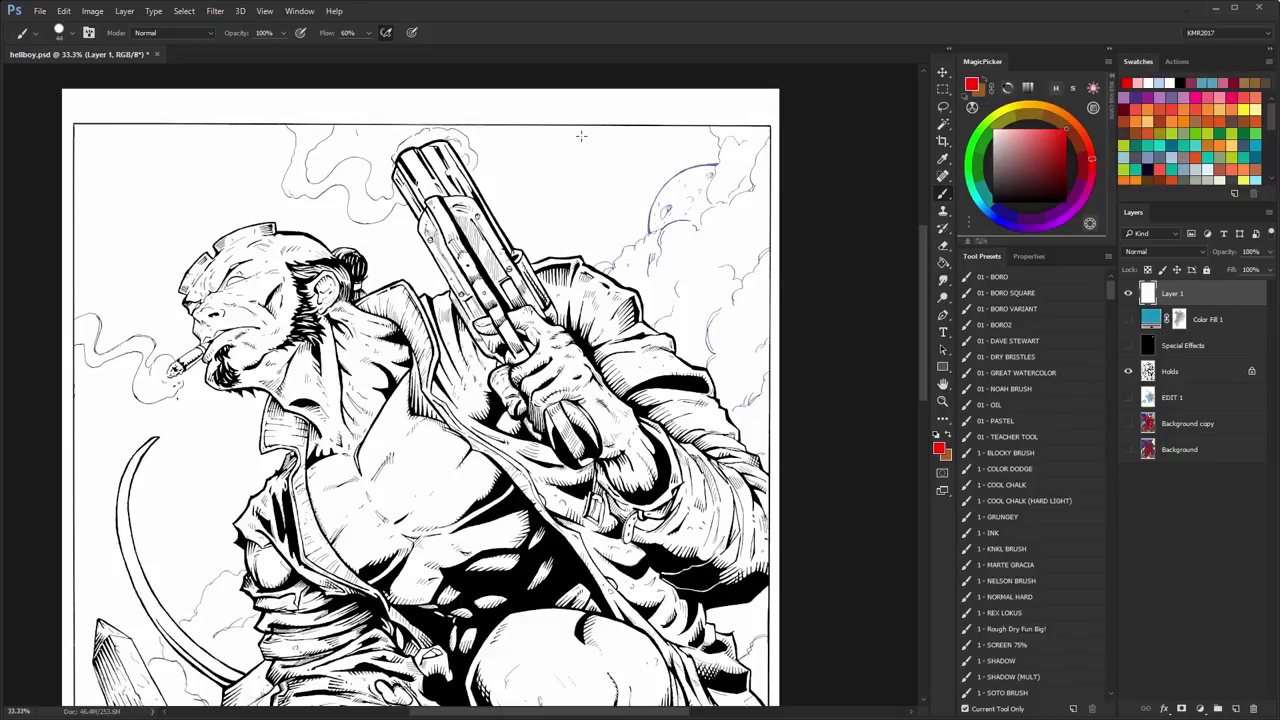
{"action": "left_click_drag", "start_coordinate": [587, 132], "coordinate": [587, 147]}
{"action": "mouse_move", "coordinate": [588, 132]}
{"action": "left_mouse_down"}
{"action": "mouse_move", "coordinate": [534, 143]}
{"action": "mouse_move", "coordinate": [546, 221]}
{"action": "mouse_move", "coordinate": [594, 270]}
{"action": "mouse_move", "coordinate": [687, 283]}
{"action": "left_mouse_up"}
{"action": "mouse_move", "coordinate": [682, 226]}
{"action": "left_mouse_down"}
{"action": "mouse_move", "coordinate": [737, 300]}
{"action": "mouse_move", "coordinate": [738, 342]}
{"action": "left_mouse_up"}
{"action": "mouse_move", "coordinate": [640, 282]}
{"action": "left_mouse_down"}
{"action": "mouse_move", "coordinate": [668, 296]}
{"action": "mouse_move", "coordinate": [668, 378]}
{"action": "mouse_move", "coordinate": [744, 282]}
{"action": "mouse_move", "coordinate": [680, 292]}
{"action": "mouse_move", "coordinate": [668, 322]}
{"action": "mouse_move", "coordinate": [760, 352]}
{"action": "mouse_move", "coordinate": [762, 298]}
{"action": "mouse_move", "coordinate": [780, 334]}
{"action": "mouse_move", "coordinate": [788, 316]}
{"action": "left_mouse_up"}
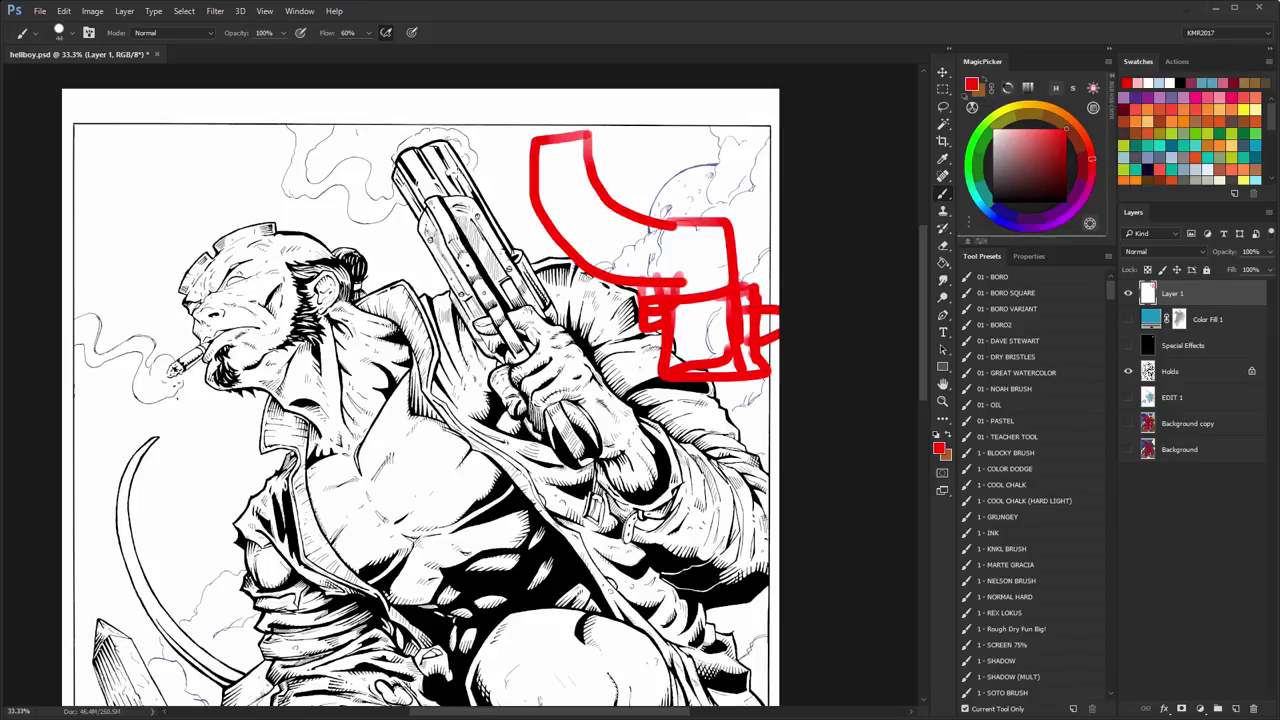
{"action": "mouse_move", "coordinate": [438, 160]}
{"action": "left_mouse_down"}
{"action": "mouse_move", "coordinate": [476, 365]}
{"action": "mouse_move", "coordinate": [569, 312]}
{"action": "mouse_move", "coordinate": [482, 215]}
{"action": "mouse_move", "coordinate": [556, 328]}
{"action": "left_mouse_up"}
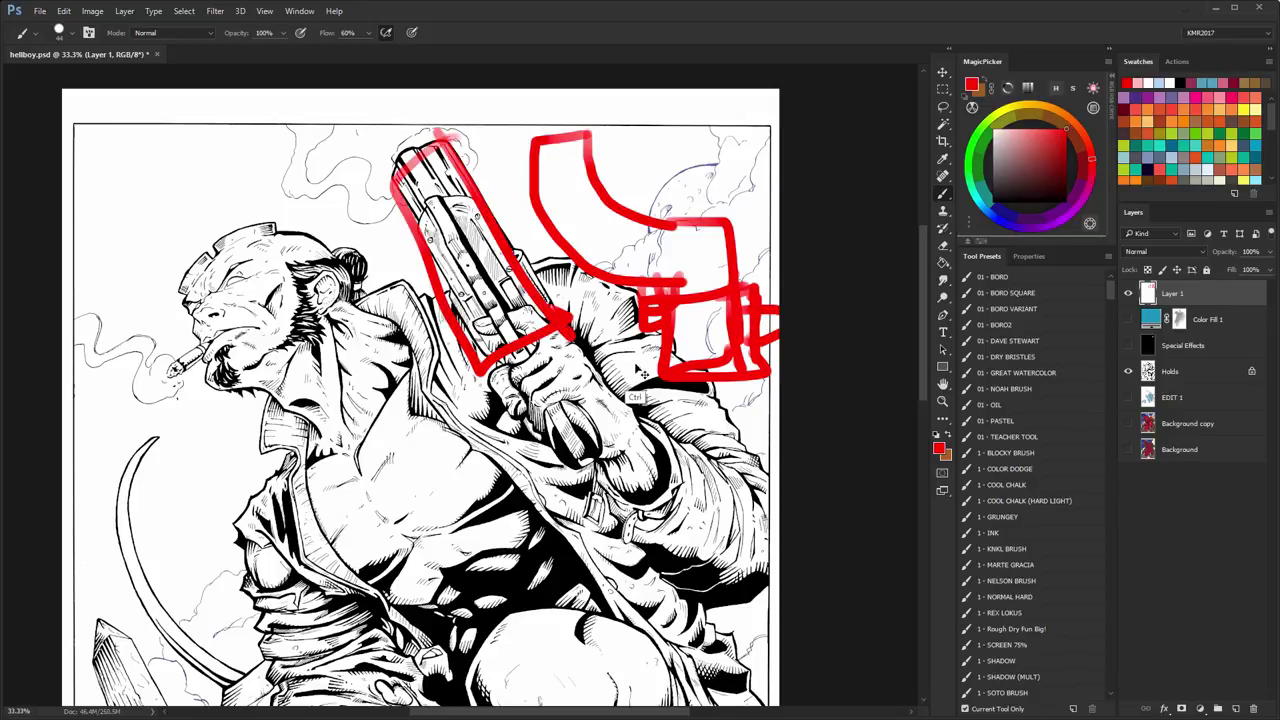
- Undo all the red sketch strokes around the gun and in the sky
{"action": "key", "text": "ctrl+alt+z"}
{"action": "key", "text": "ctrl+alt+z"}
{"action": "key", "text": "ctrl+alt+z"}
{"action": "key", "text": "ctrl+alt+z"}
{"action": "key", "text": "ctrl+alt+z"}
{"action": "key", "text": "ctrl+alt+z"}
{"action": "key", "text": "ctrl+alt+z"}
{"action": "key", "text": "ctrl+alt+z"}
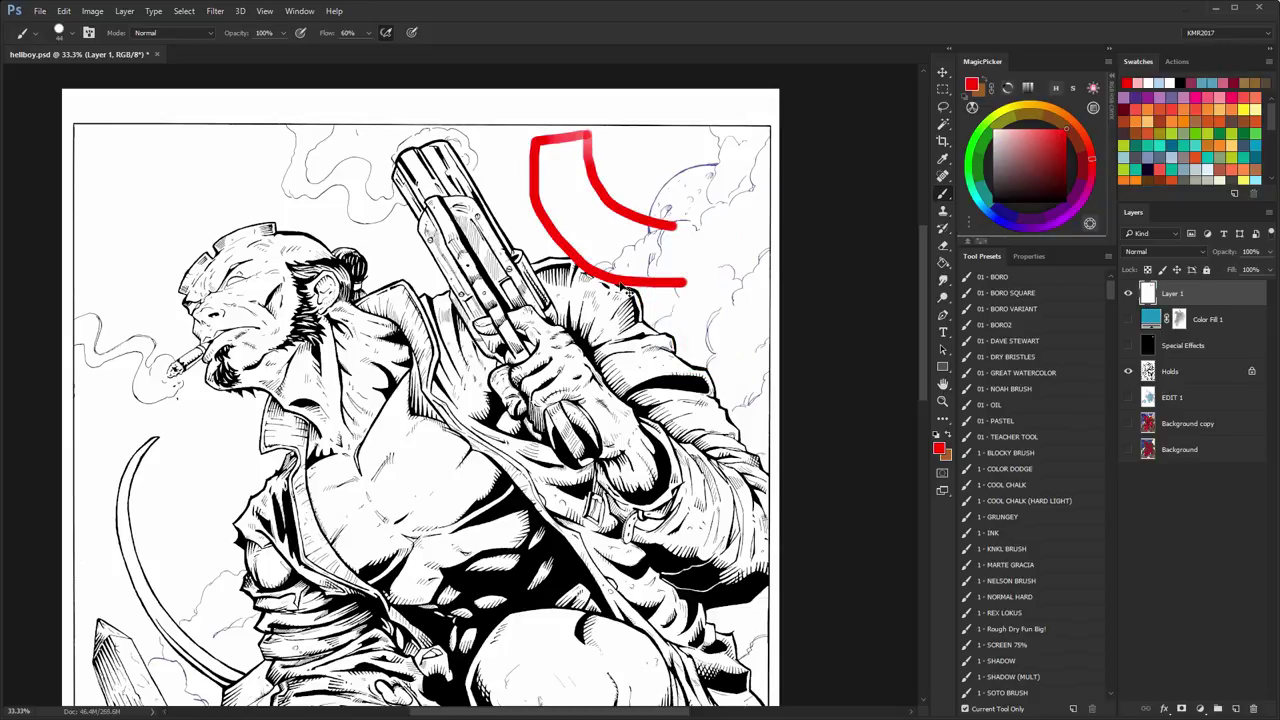
{"action": "key", "text": "ctrl+alt+z"}
{"action": "key", "text": "ctrl+alt+z"}
- Paint a red line along the top edge of the stone ledge, across the fist, and undo it
{"action": "mouse_move", "coordinate": [488, 578]}
{"action": "left_mouse_down"}
{"action": "mouse_move", "coordinate": [503, 482]}
{"action": "mouse_move", "coordinate": [613, 274]}
{"action": "mouse_move", "coordinate": [607, 183]}
{"action": "left_mouse_up"}
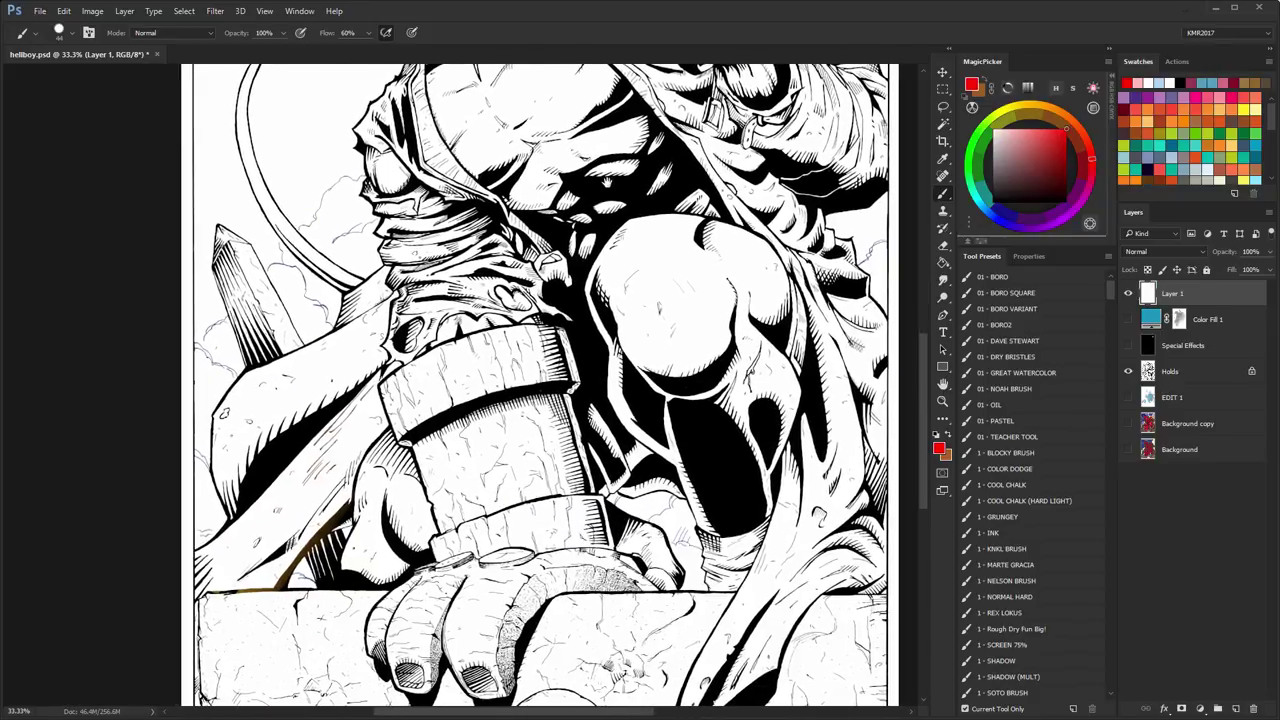
{"action": "left_click_drag", "start_coordinate": [630, 245], "coordinate": [548, 185]}
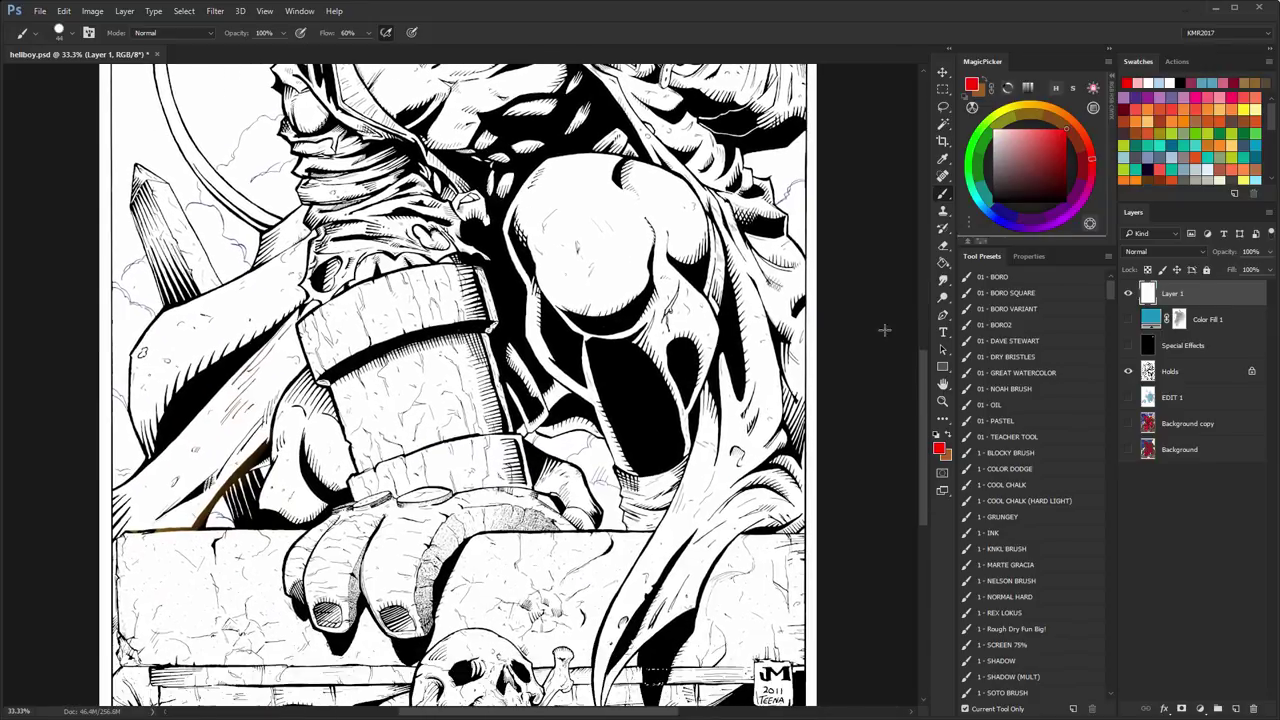
{"action": "left_click", "coordinate": [944, 402]}
{"action": "left_click", "coordinate": [763, 454], "text": "alt"}
{"action": "left_click_drag", "start_coordinate": [654, 379], "coordinate": [664, 327]}
{"action": "key", "text": "b"}
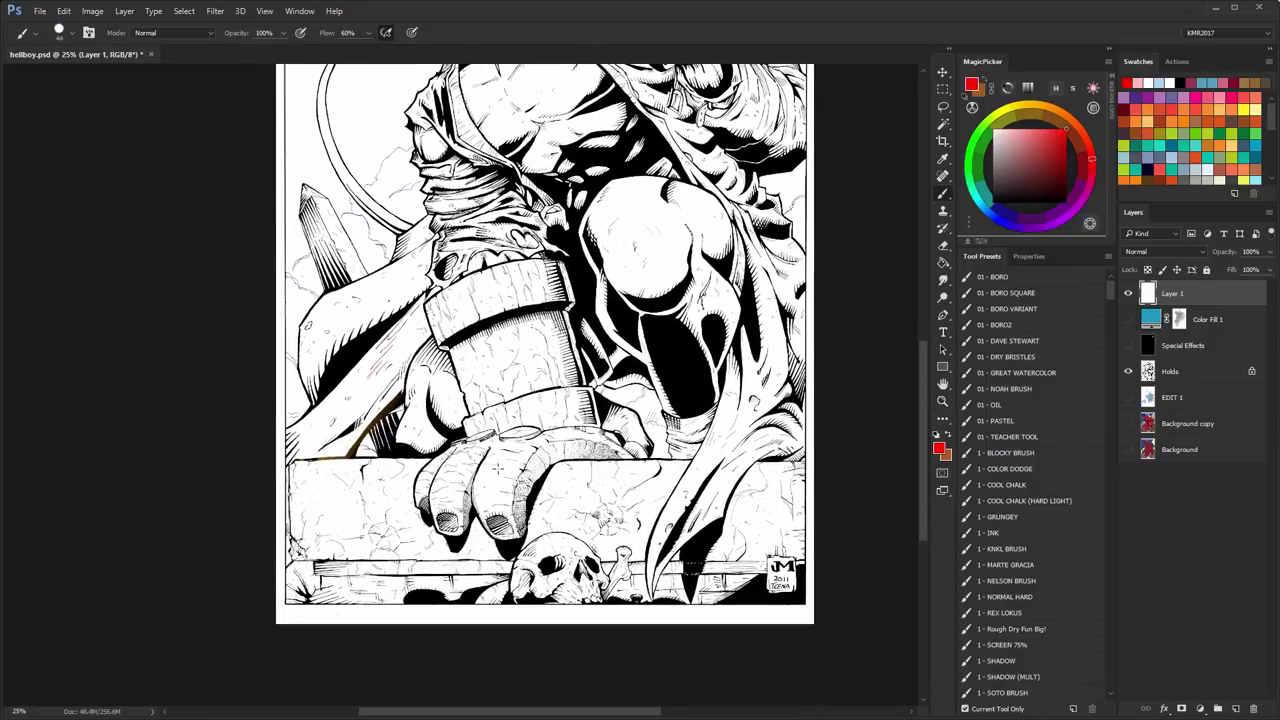
{"action": "left_click_drag", "start_coordinate": [293, 462], "coordinate": [859, 460]}
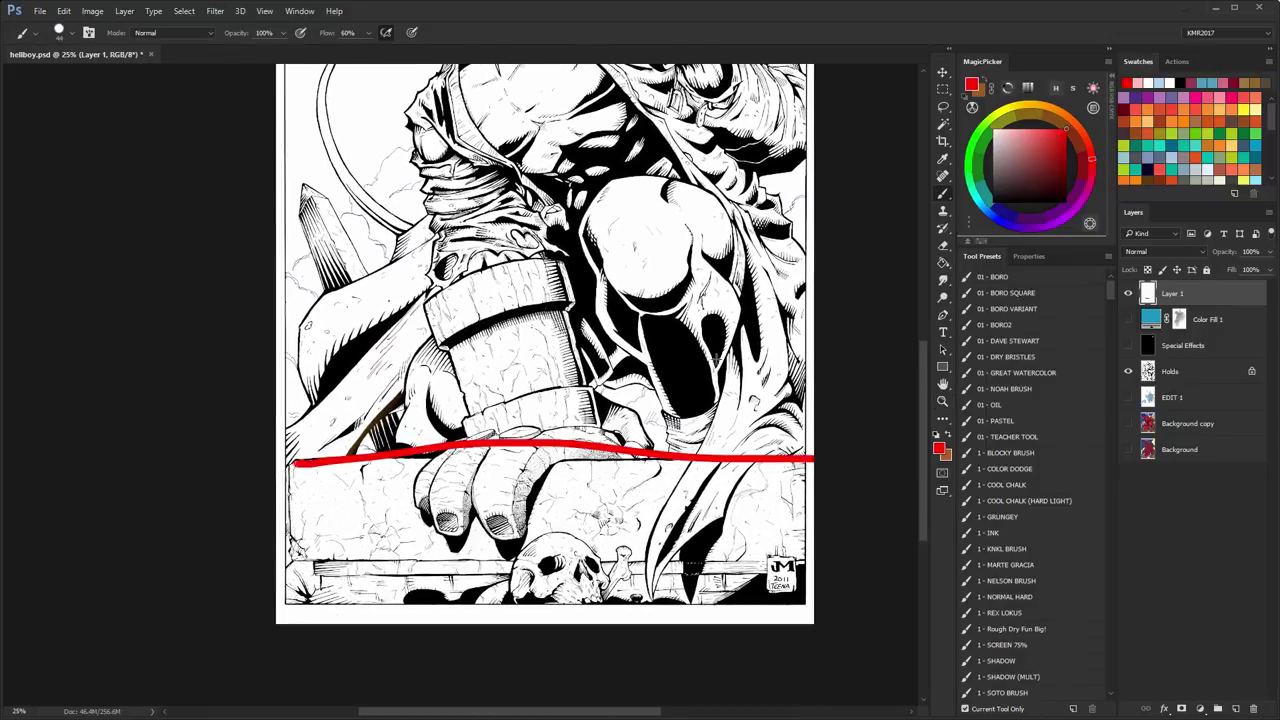
{"action": "key", "text": "ctrl+z"}
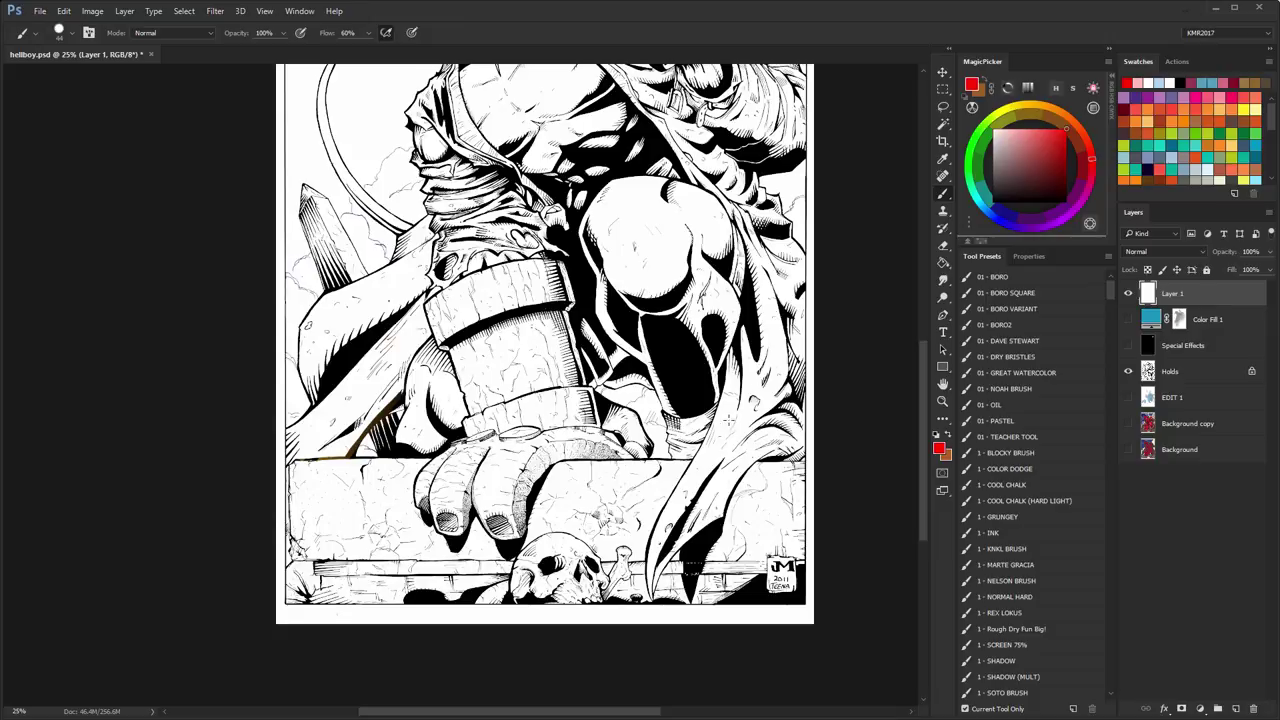
- Paint red guide lines slanting down from the background tower to the fist and across the ledge's top edge
{"action": "left_click_drag", "start_coordinate": [655, 253], "coordinate": [687, 244]}
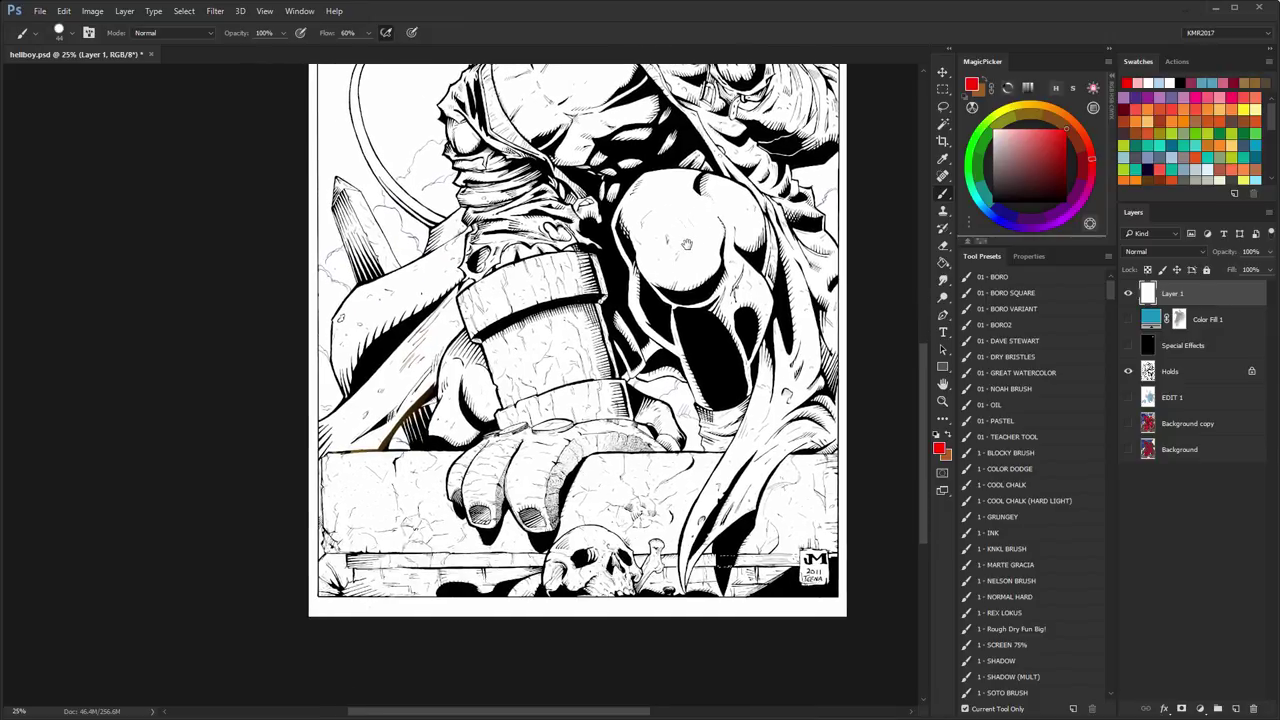
{"action": "mouse_move", "coordinate": [330, 157]}
{"action": "left_mouse_down"}
{"action": "mouse_move", "coordinate": [451, 447]}
{"action": "mouse_move", "coordinate": [431, 410]}
{"action": "mouse_move", "coordinate": [332, 163]}
{"action": "mouse_move", "coordinate": [462, 440]}
{"action": "left_mouse_up"}
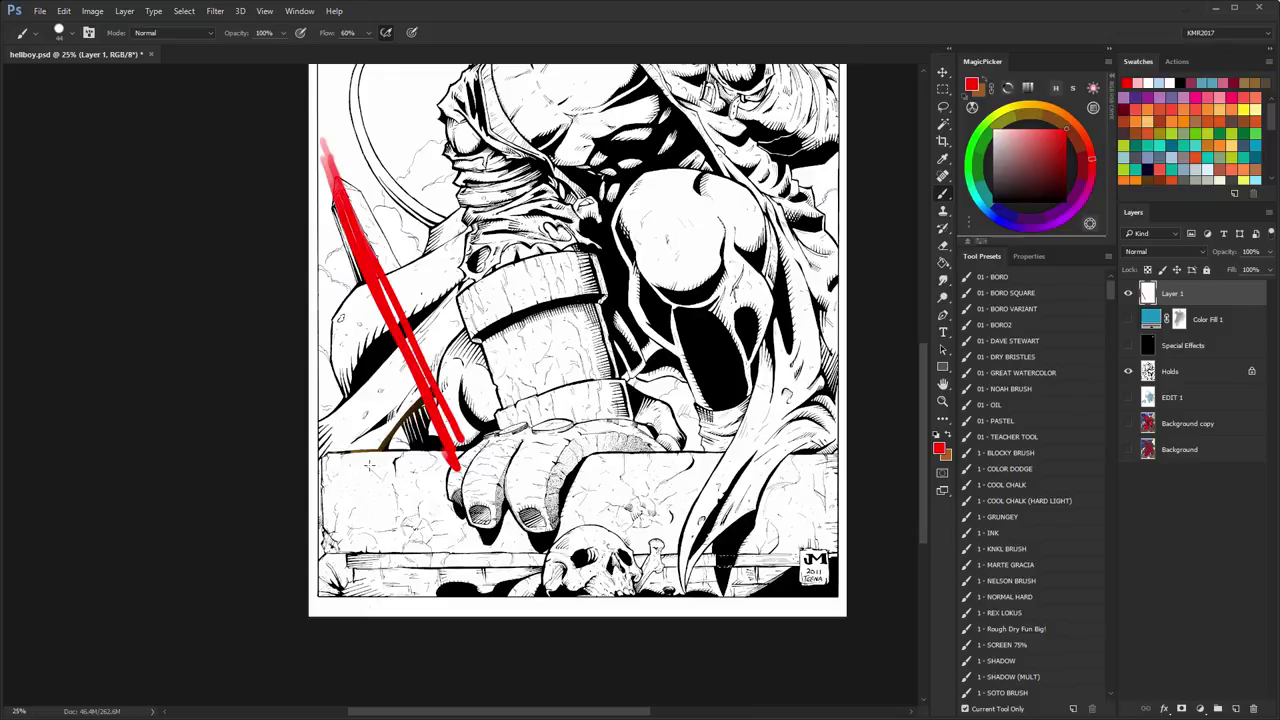
{"action": "left_click_drag", "start_coordinate": [310, 463], "coordinate": [787, 465]}
{"action": "left_click_drag", "start_coordinate": [870, 411], "coordinate": [310, 472]}
{"action": "left_click_drag", "start_coordinate": [310, 456], "coordinate": [798, 489]}
- Undo the red guide lines over the tower and ledge
{"action": "key", "text": "ctrl+alt+z"}
{"action": "key", "text": "ctrl+alt+z"}
{"action": "key", "text": "ctrl+alt+z"}
{"action": "key", "text": "ctrl+alt+z"}
{"action": "key", "text": "ctrl+alt+z"}
{"action": "key", "text": "ctrl+alt+z"}
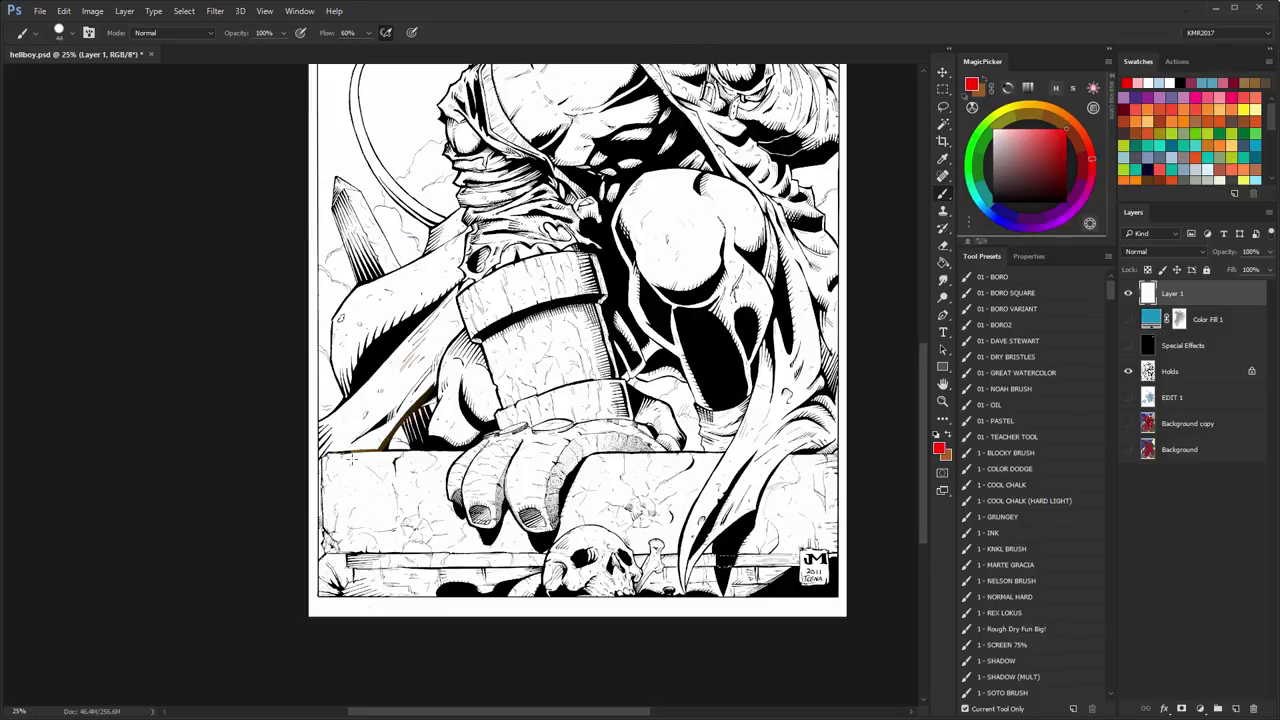
- Paint red lines along the ledge's upper and lower edges, plus diagonal guide lines across the knee, skull and tower
{"action": "left_click_drag", "start_coordinate": [351, 459], "coordinate": [834, 462]}
{"action": "left_click_drag", "start_coordinate": [350, 541], "coordinate": [845, 567]}
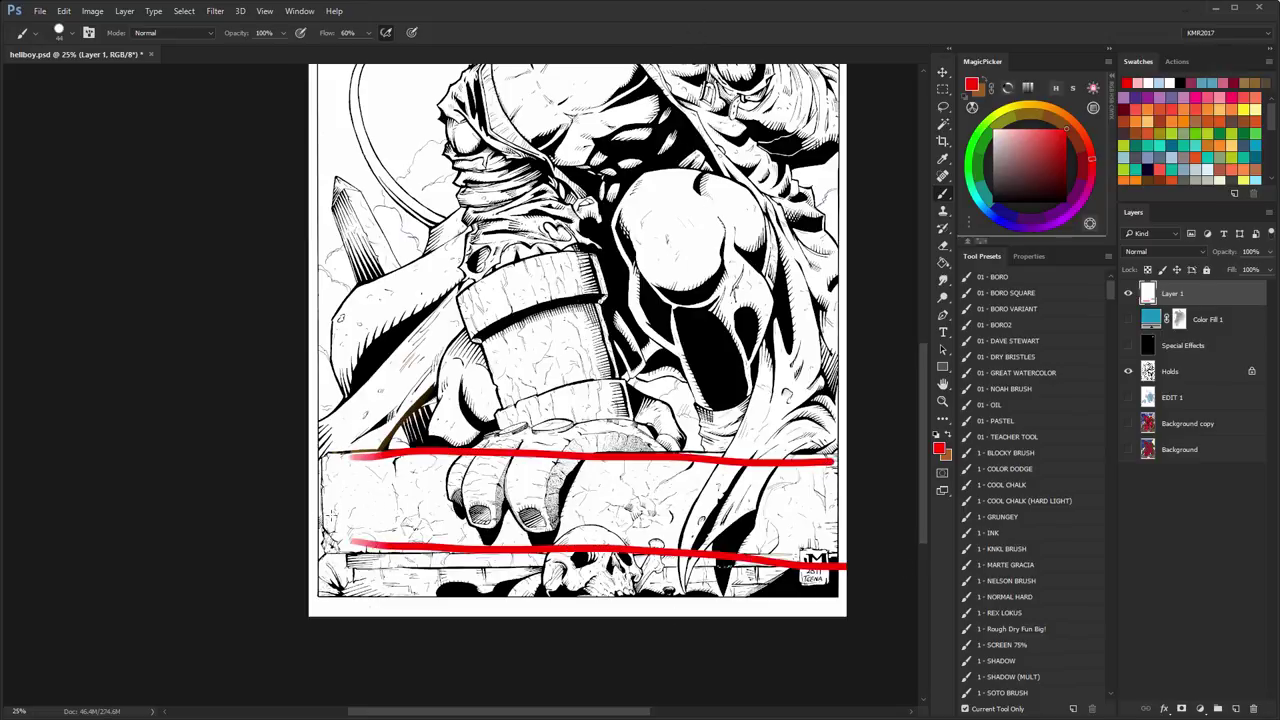
{"action": "left_click_drag", "start_coordinate": [350, 517], "coordinate": [660, 615]}
{"action": "left_click_drag", "start_coordinate": [310, 463], "coordinate": [845, 226]}
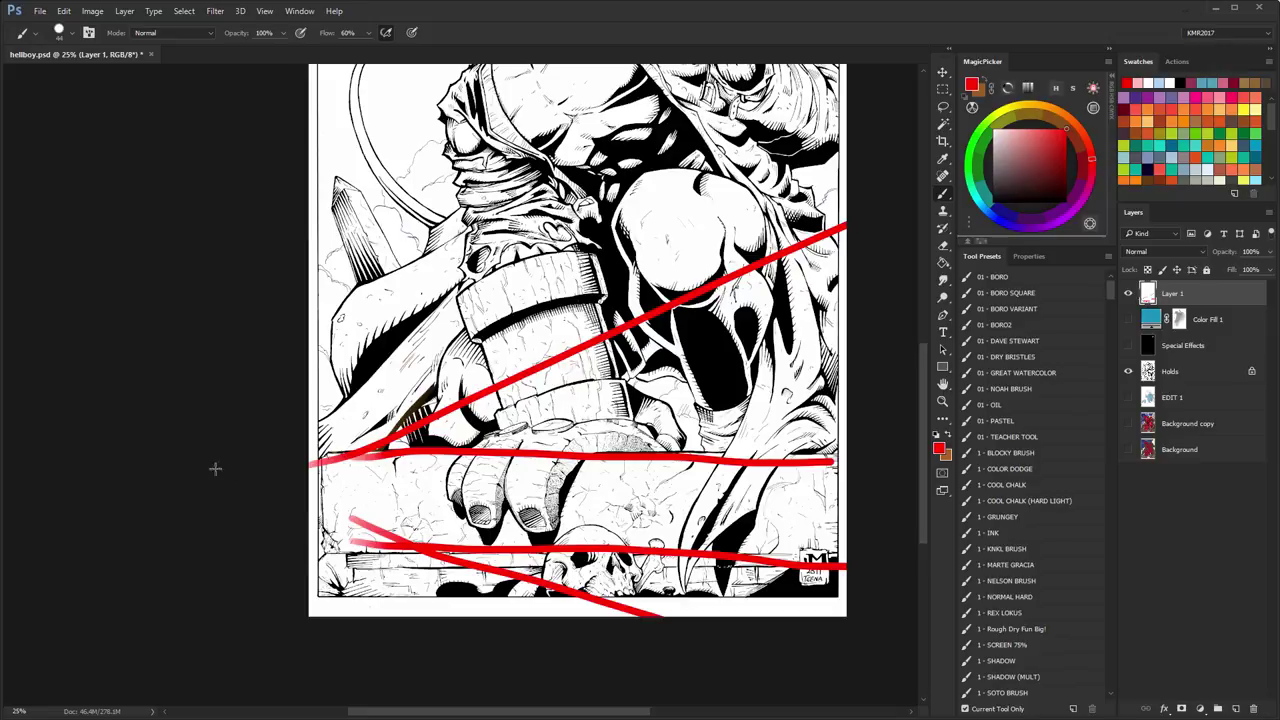
{"action": "left_click_drag", "start_coordinate": [370, 123], "coordinate": [294, 263]}
{"action": "left_click_drag", "start_coordinate": [309, 500], "coordinate": [722, 663]}
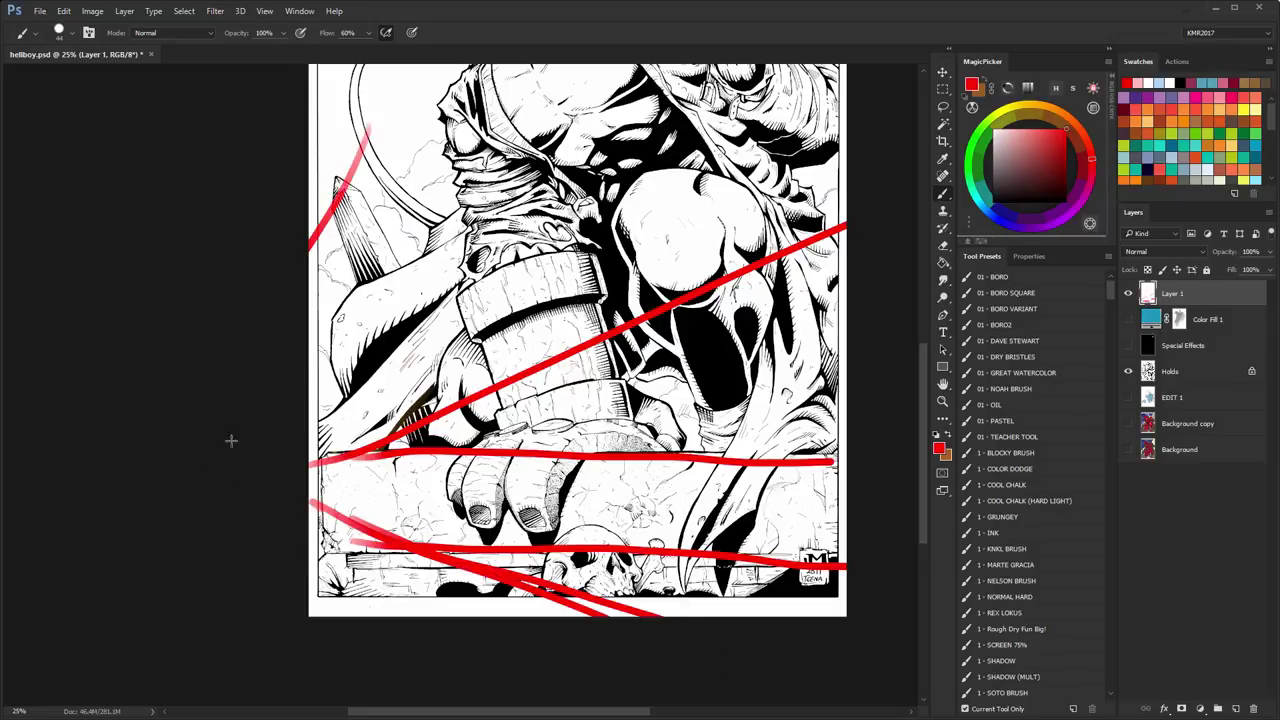
- Undo the red ledge lines and diagonal guide lines
{"action": "key", "text": "ctrl+alt+z"}
{"action": "key", "text": "ctrl+alt+z"}
{"action": "key", "text": "ctrl+alt+z"}
{"action": "key", "text": "ctrl+alt+z"}
{"action": "key", "text": "ctrl+alt+z"}
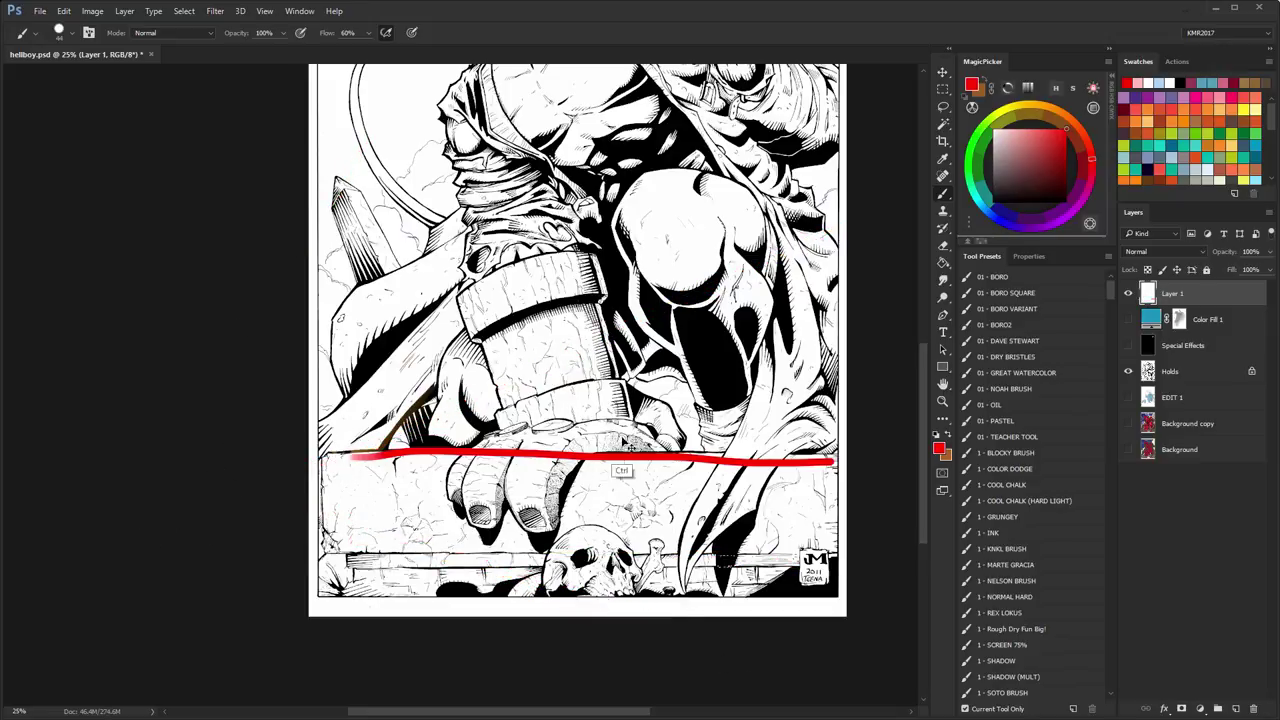
{"action": "key", "text": "ctrl+alt+z"}
- Make the Background copy, Background and Special Effects layers visible again
{"action": "left_click", "coordinate": [942, 400]}
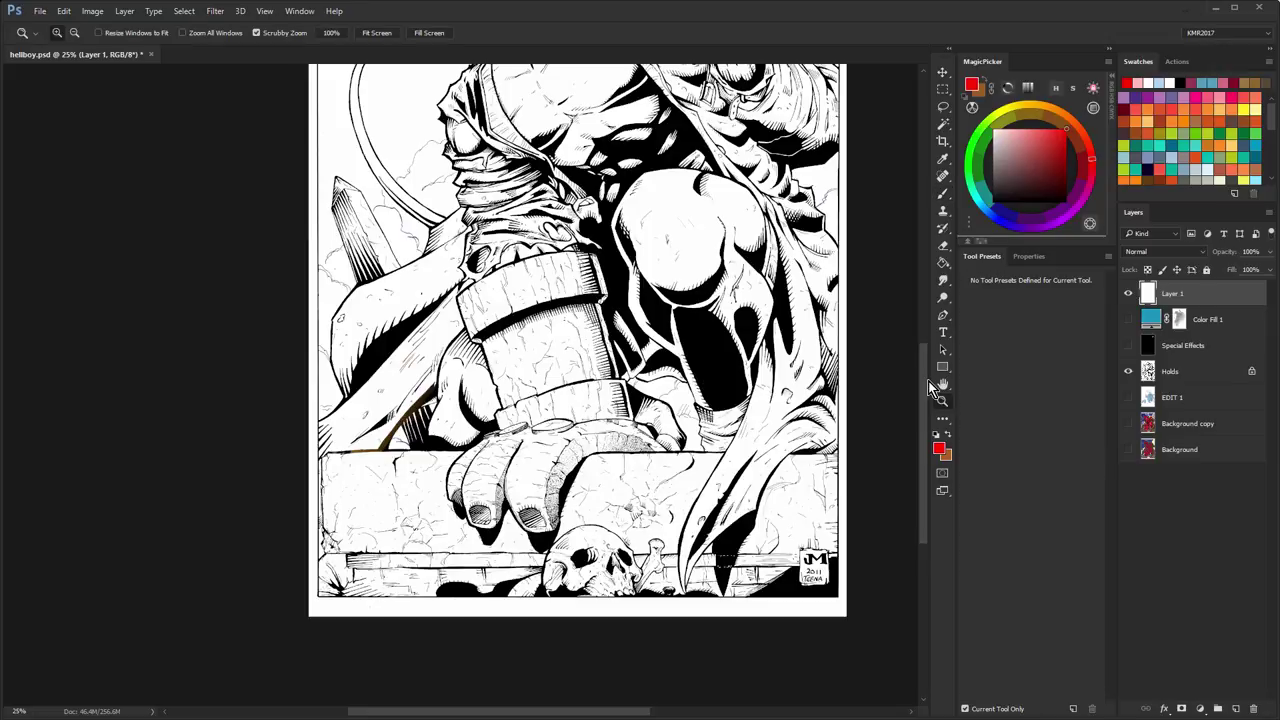
{"action": "left_click", "coordinate": [687, 310], "text": "alt"}
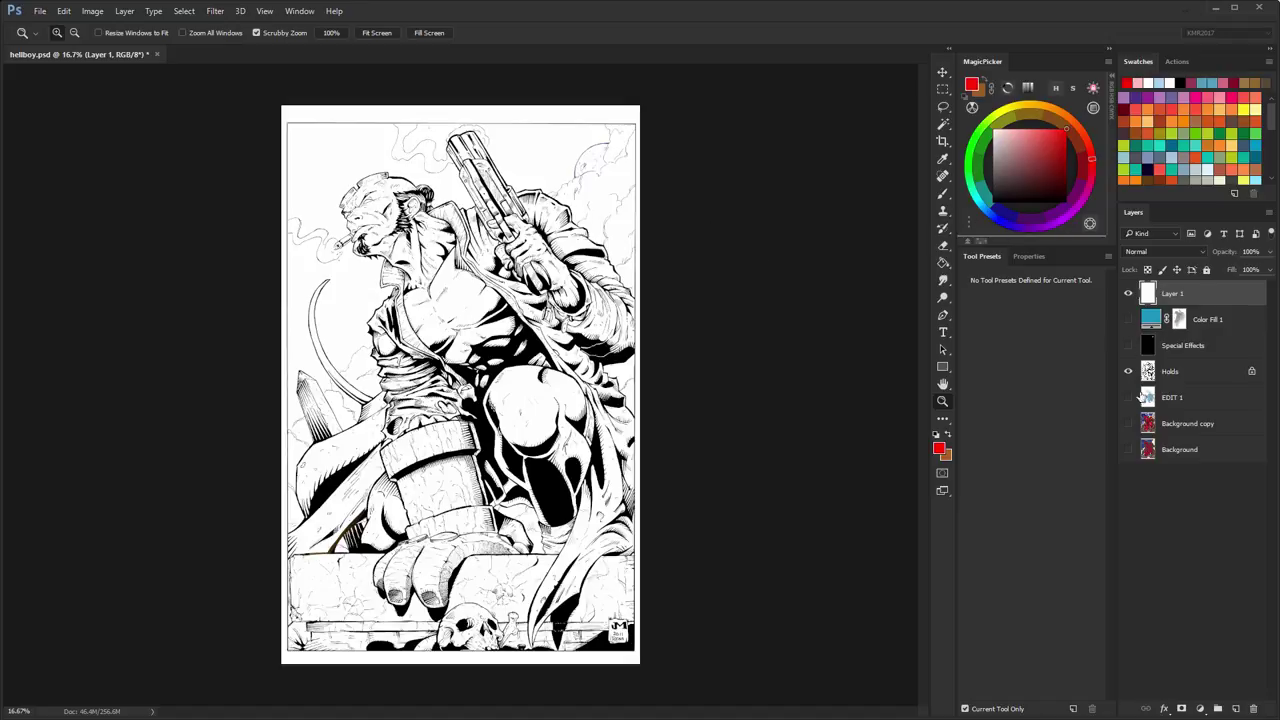
{"action": "left_click_drag", "start_coordinate": [1129, 424], "coordinate": [1128, 450]}
{"action": "left_click", "coordinate": [1129, 345]}
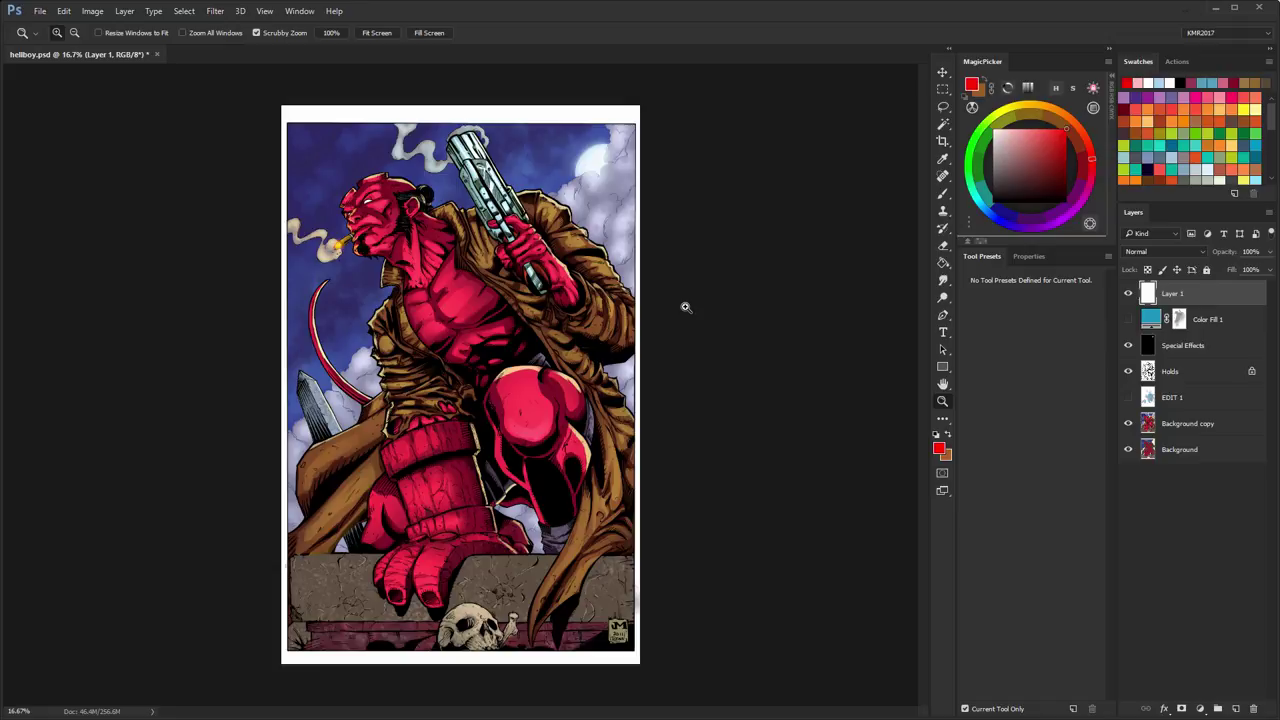
- Try a red brush stroke down the raised knee and undo it
{"action": "key", "text": "b"}
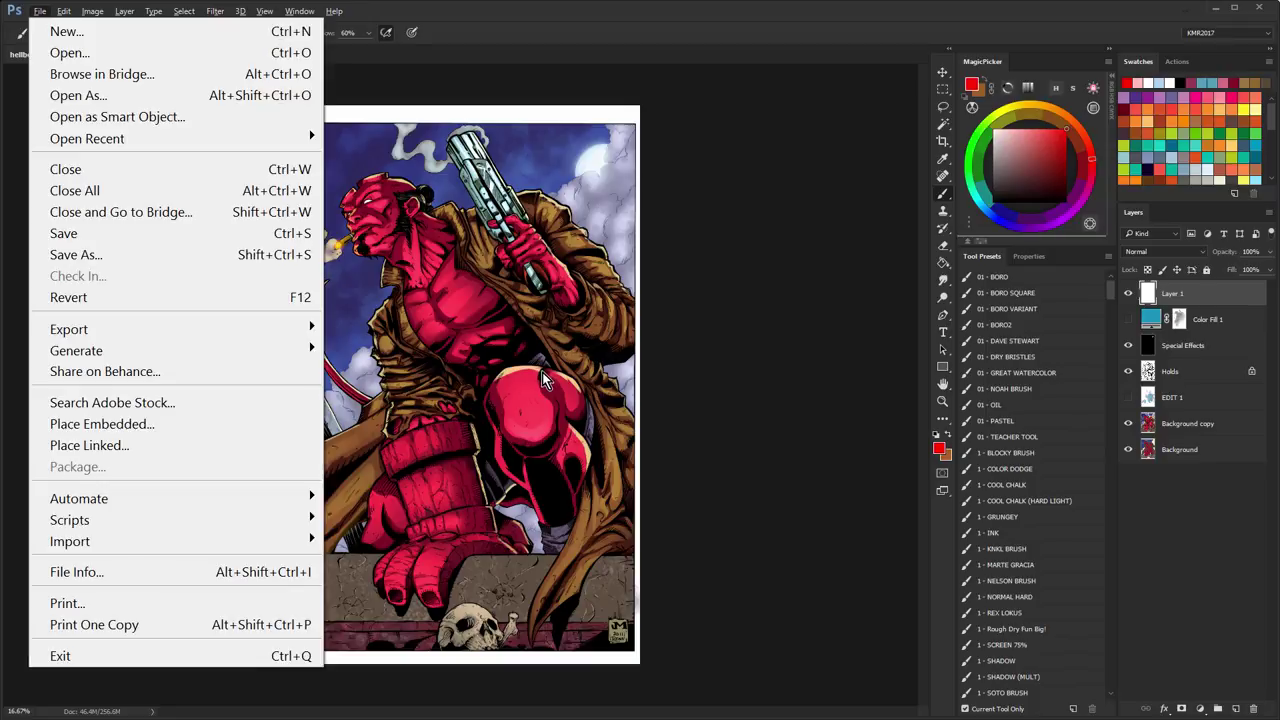
{"action": "mouse_move", "coordinate": [545, 358]}
{"action": "left_mouse_down"}
{"action": "mouse_move", "coordinate": [520, 352]}
{"action": "mouse_move", "coordinate": [525, 445]}
{"action": "left_mouse_up"}
{"action": "key", "text": "ctrl+z"}
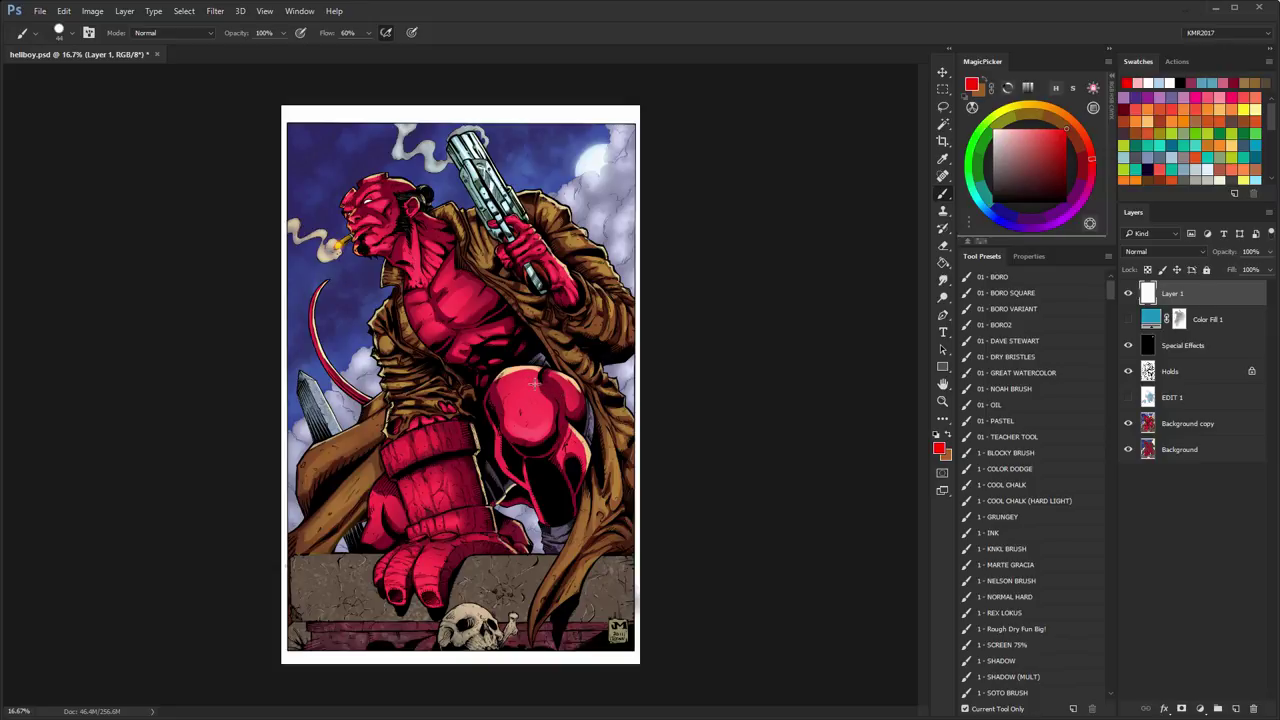
- Try red brush strokes on the raised knee and across the head, undoing each one
{"action": "mouse_move", "coordinate": [543, 379]}
{"action": "left_mouse_down"}
{"action": "mouse_move", "coordinate": [567, 442]}
{"action": "mouse_move", "coordinate": [507, 393]}
{"action": "left_mouse_up"}
{"action": "key", "text": "ctrl+z"}
{"action": "mouse_move", "coordinate": [408, 152]}
{"action": "left_mouse_down"}
{"action": "mouse_move", "coordinate": [438, 286]}
{"action": "mouse_move", "coordinate": [283, 175]}
{"action": "left_mouse_up"}
{"action": "key", "text": "ctrl+z"}
- Set the foreground color to white, try a stroke along the revolver, and undo it
{"action": "left_click_drag", "start_coordinate": [1010, 140], "coordinate": [984, 101]}
{"action": "mouse_move", "coordinate": [482, 148]}
{"action": "left_mouse_down"}
{"action": "mouse_move", "coordinate": [502, 270]}
{"action": "mouse_move", "coordinate": [415, 605]}
{"action": "mouse_move", "coordinate": [573, 347]}
{"action": "mouse_move", "coordinate": [555, 230]}
{"action": "left_mouse_up"}
{"action": "key", "text": "ctrl+z"}
- Try a white loop around the face and a larger one around the head and chest, undoing each
{"action": "left_click", "coordinate": [464, 229], "text": "ctrl"}
{"action": "left_click_drag", "start_coordinate": [446, 235], "coordinate": [568, 280]}
{"action": "left_click_drag", "start_coordinate": [637, 400], "coordinate": [595, 341]}
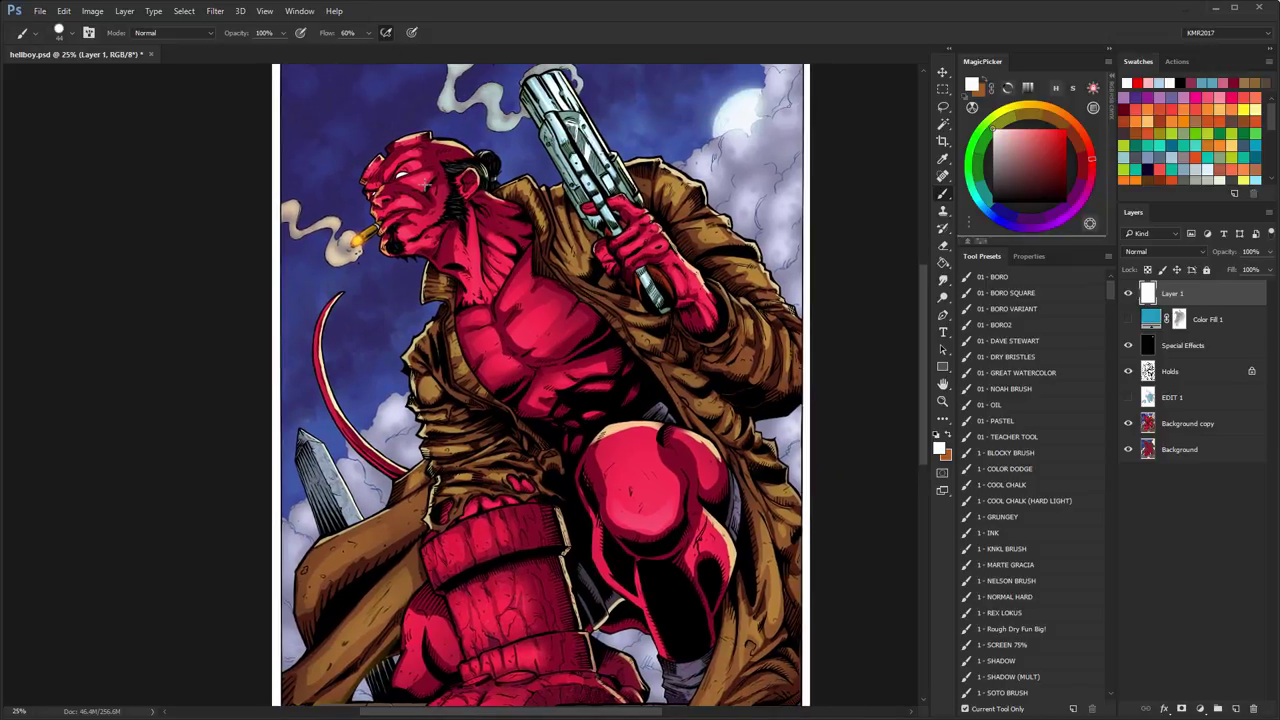
{"action": "left_click_drag", "start_coordinate": [426, 138], "coordinate": [376, 168]}
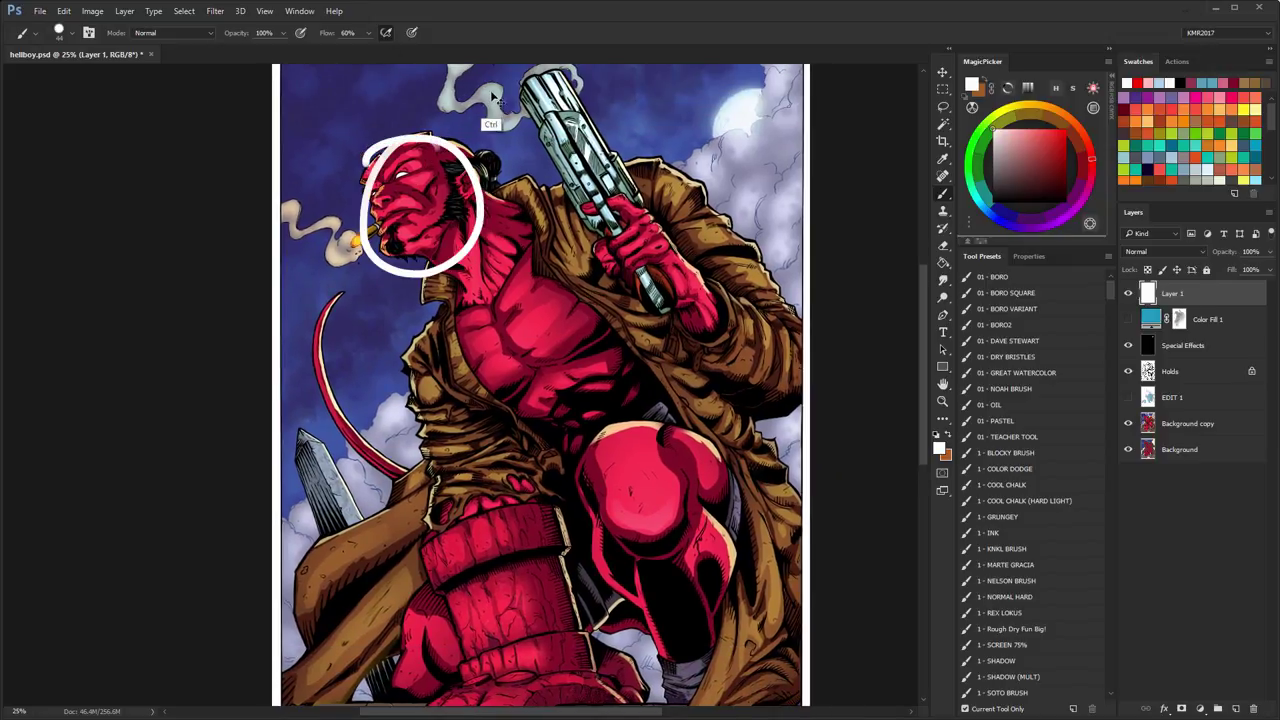
{"action": "key", "text": "ctrl+z"}
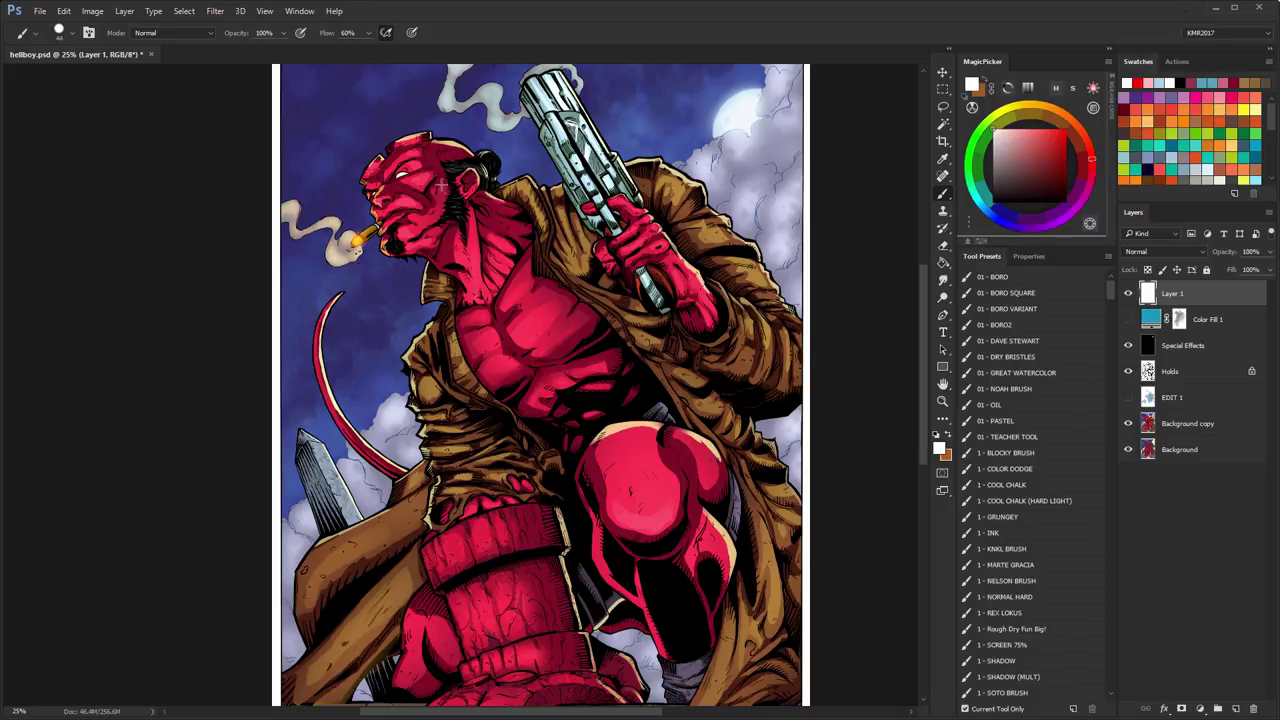
{"action": "mouse_move", "coordinate": [422, 124]}
{"action": "left_mouse_down"}
{"action": "mouse_move", "coordinate": [618, 374]}
{"action": "mouse_move", "coordinate": [426, 93]}
{"action": "mouse_move", "coordinate": [398, 337]}
{"action": "left_mouse_up"}
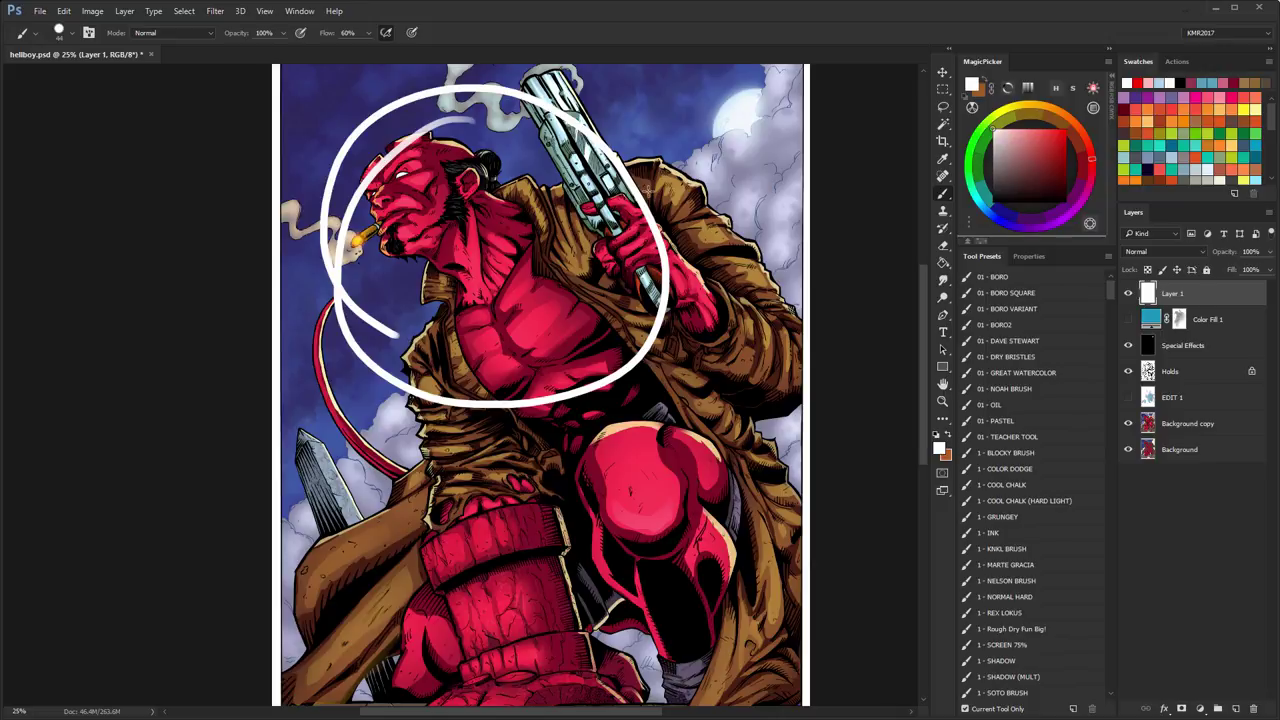
{"action": "key", "text": "ctrl+z"}
- Try white outline strokes around the head, gun hand and chest, and undo them
{"action": "mouse_move", "coordinate": [537, 252]}
{"action": "left_mouse_down"}
{"action": "mouse_move", "coordinate": [521, 192]}
{"action": "mouse_move", "coordinate": [549, 226]}
{"action": "left_mouse_up"}
{"action": "mouse_move", "coordinate": [497, 112]}
{"action": "left_mouse_down"}
{"action": "mouse_move", "coordinate": [539, 330]}
{"action": "mouse_move", "coordinate": [450, 111]}
{"action": "left_mouse_up"}
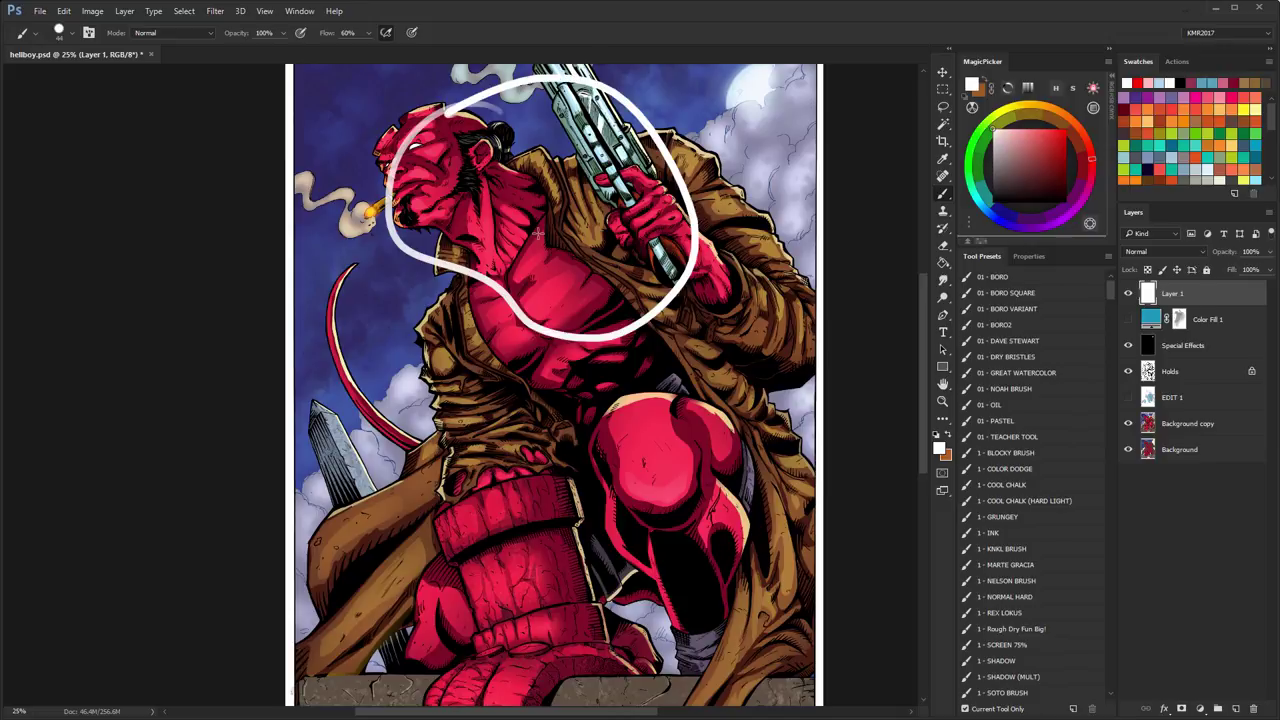
{"action": "left_click_drag", "start_coordinate": [595, 339], "coordinate": [570, 102]}
{"action": "mouse_move", "coordinate": [465, 200]}
{"action": "left_mouse_down"}
{"action": "mouse_move", "coordinate": [520, 505]}
{"action": "mouse_move", "coordinate": [449, 245]}
{"action": "left_mouse_up"}
{"action": "left_click_drag", "start_coordinate": [552, 165], "coordinate": [563, 410]}
{"action": "key", "text": "ctrl+alt+z"}
{"action": "key", "text": "ctrl+alt+z"}
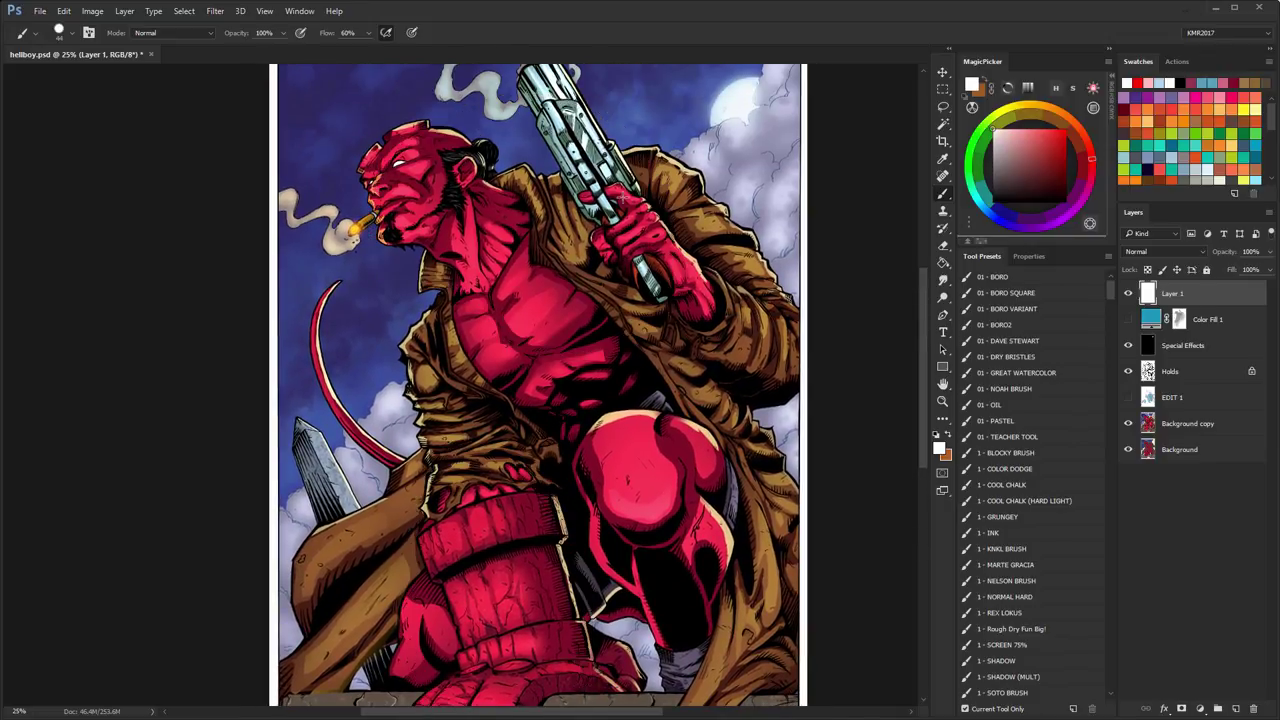
- Try a white arc over the head and gun hand with lines running down to the stone fist, and undo them
{"action": "left_click_drag", "start_coordinate": [711, 329], "coordinate": [721, 327]}
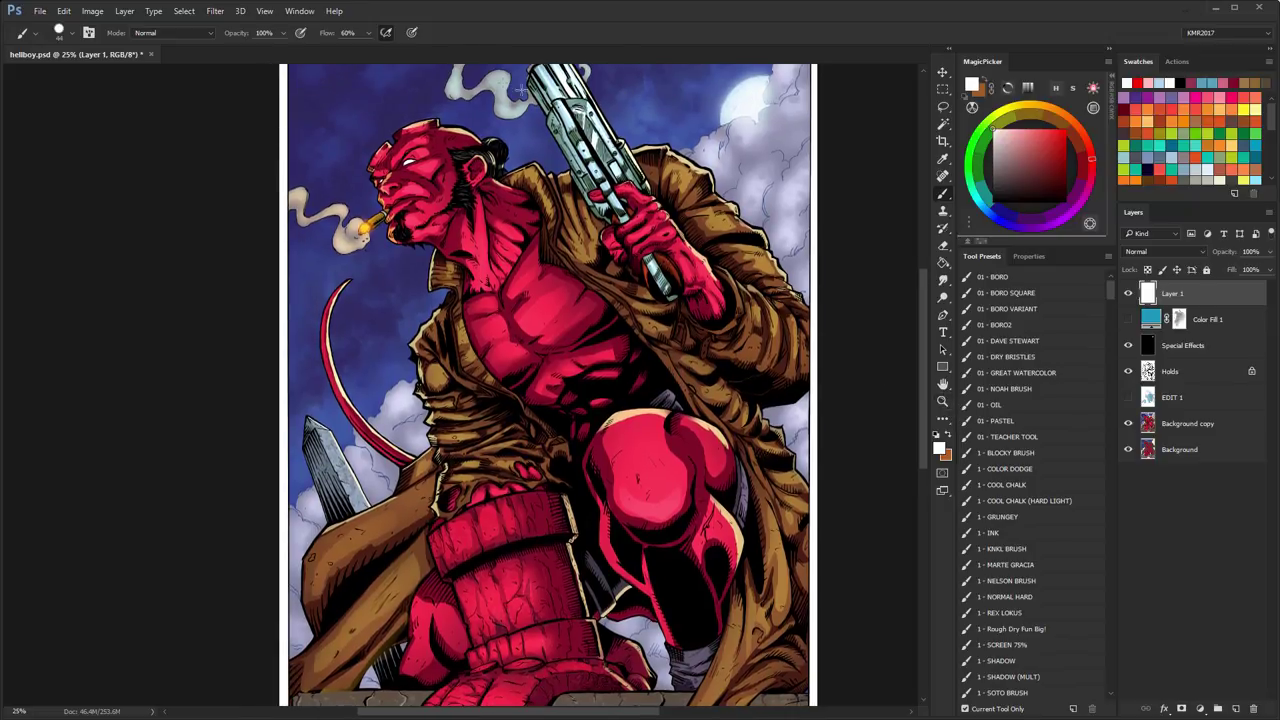
{"action": "mouse_move", "coordinate": [665, 220]}
{"action": "left_mouse_down"}
{"action": "mouse_move", "coordinate": [460, 125]}
{"action": "mouse_move", "coordinate": [406, 198]}
{"action": "mouse_move", "coordinate": [433, 270]}
{"action": "left_mouse_up"}
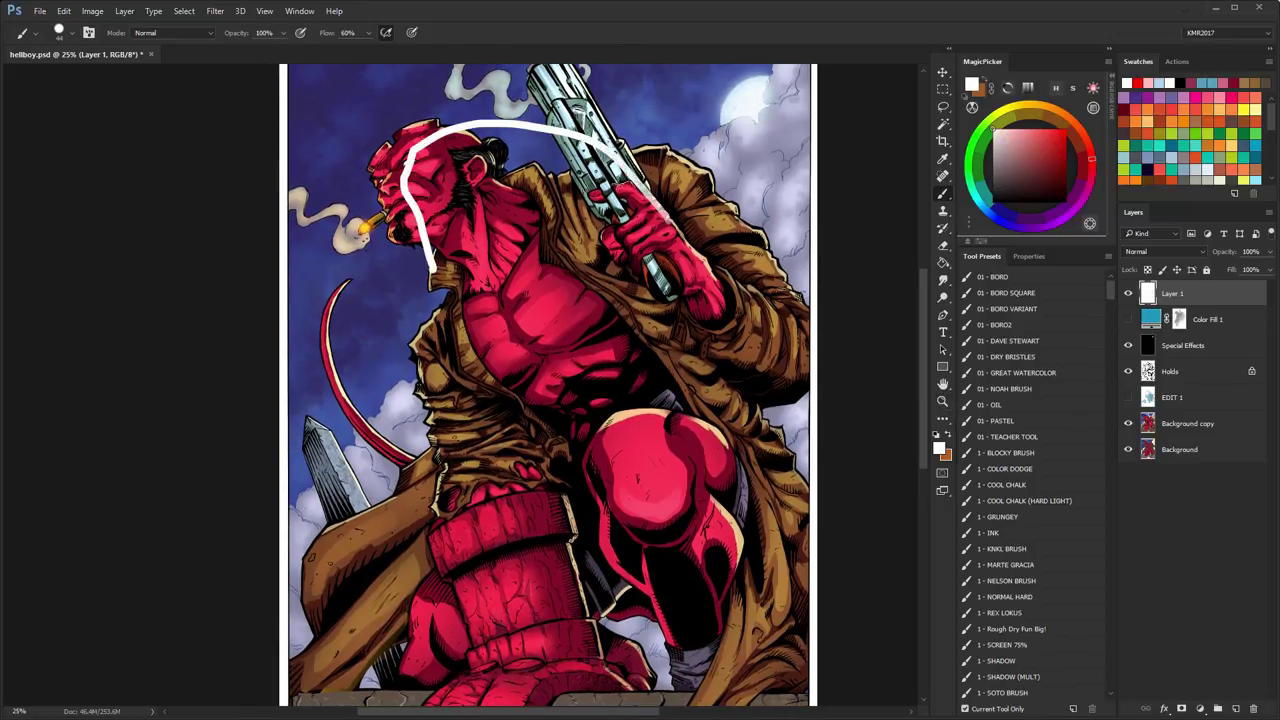
{"action": "mouse_move", "coordinate": [630, 165]}
{"action": "left_mouse_down"}
{"action": "mouse_move", "coordinate": [607, 299]}
{"action": "mouse_move", "coordinate": [594, 620]}
{"action": "left_mouse_up"}
{"action": "mouse_move", "coordinate": [378, 180]}
{"action": "left_mouse_down"}
{"action": "mouse_move", "coordinate": [485, 640]}
{"action": "mouse_move", "coordinate": [597, 655]}
{"action": "mouse_move", "coordinate": [600, 395]}
{"action": "mouse_move", "coordinate": [566, 266]}
{"action": "left_mouse_up"}
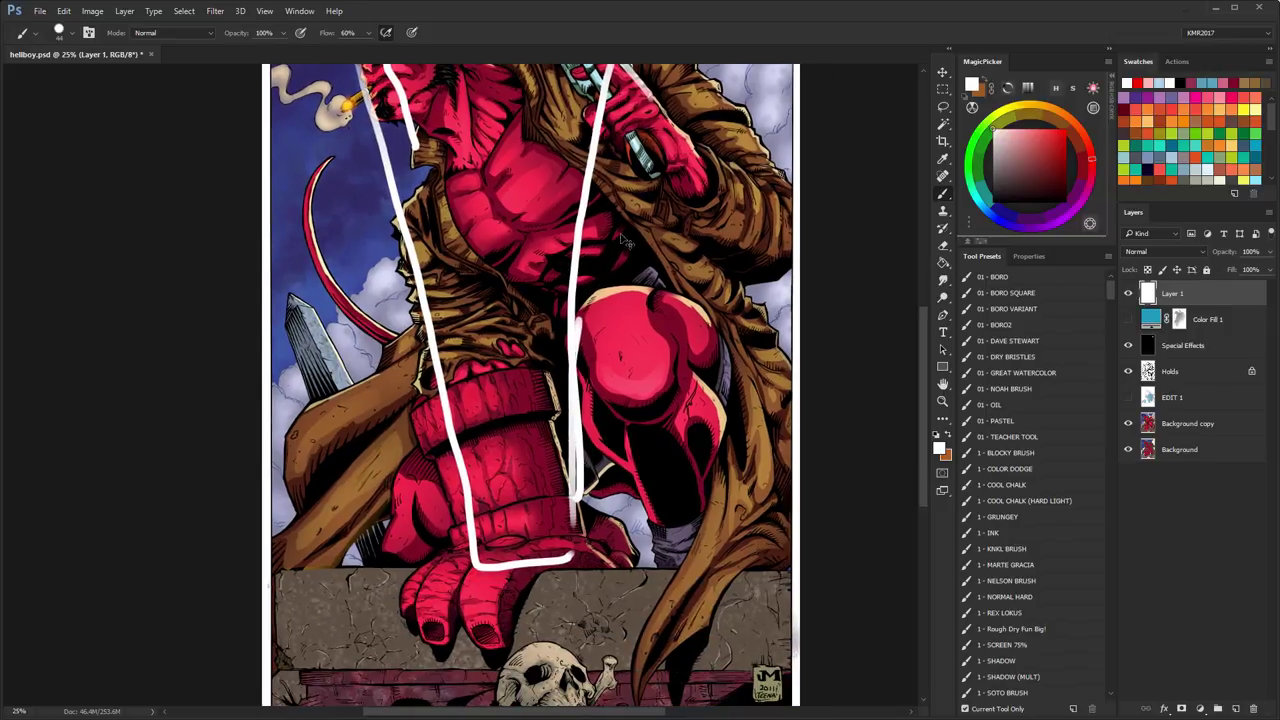
{"action": "key", "text": "ctrl+alt+z"}
{"action": "key", "text": "ctrl+alt+z"}
{"action": "left_click_drag", "start_coordinate": [594, 223], "coordinate": [620, 389]}
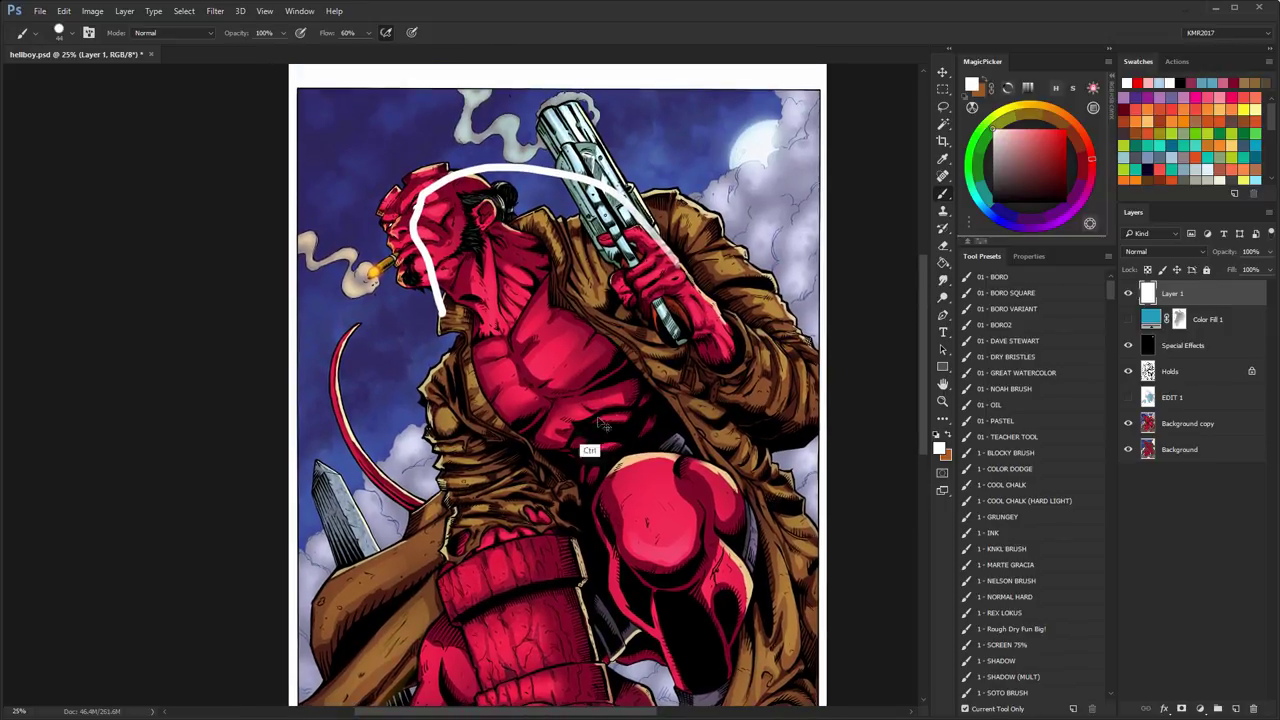
{"action": "key", "text": "ctrl+alt+z"}
- Sample the coat's brown near the shoulder and lighten the foreground color to a pale tan
{"action": "left_click", "coordinate": [942, 401]}
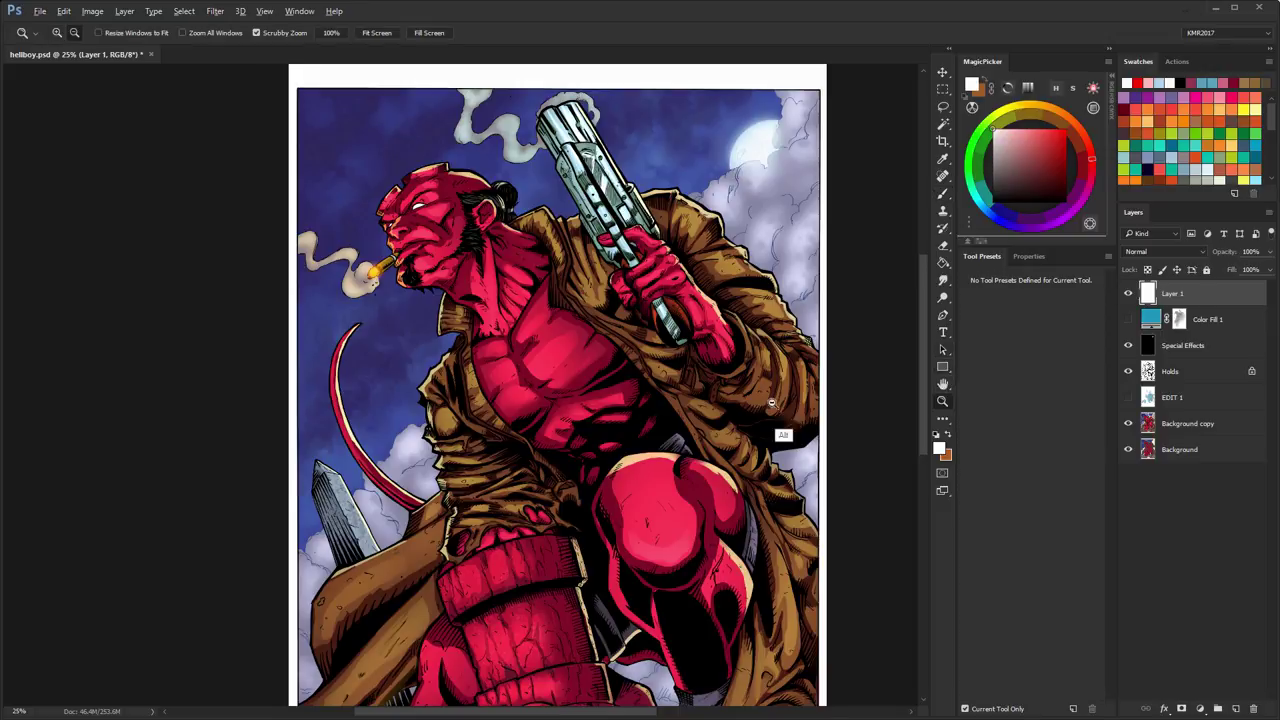
{"action": "left_click", "coordinate": [779, 400], "text": "alt"}
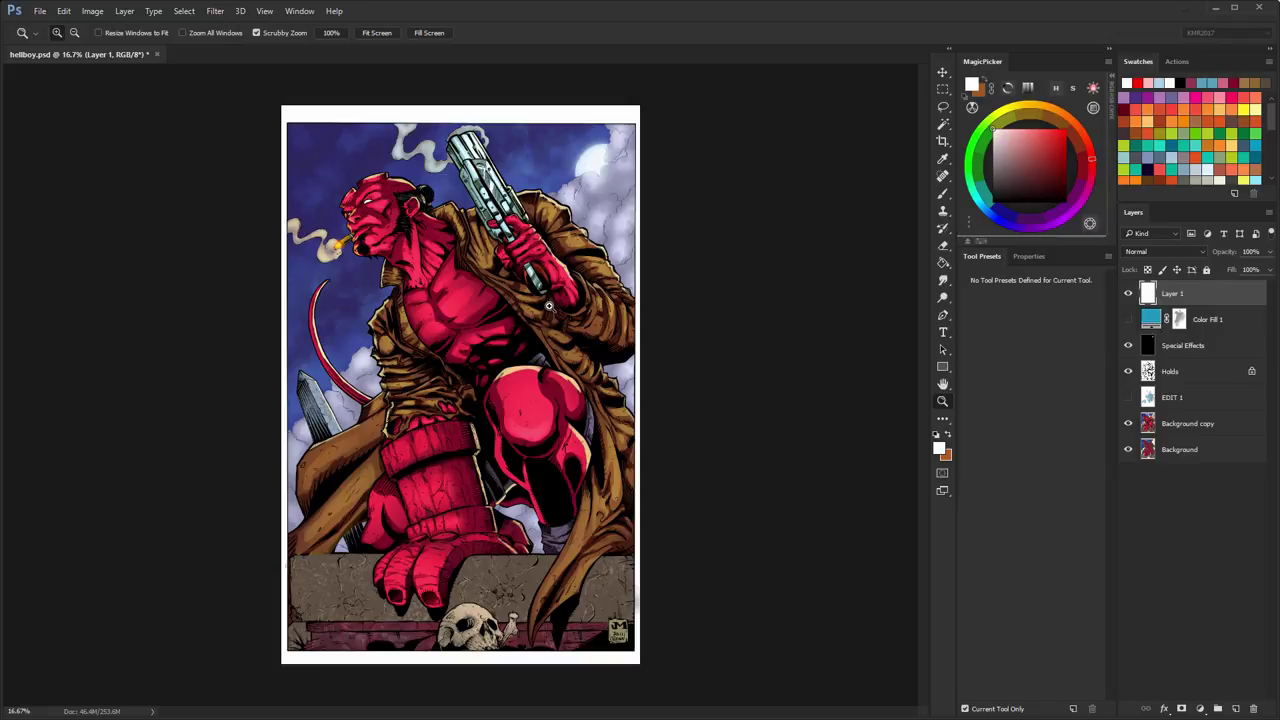
{"action": "left_click", "coordinate": [473, 254]}
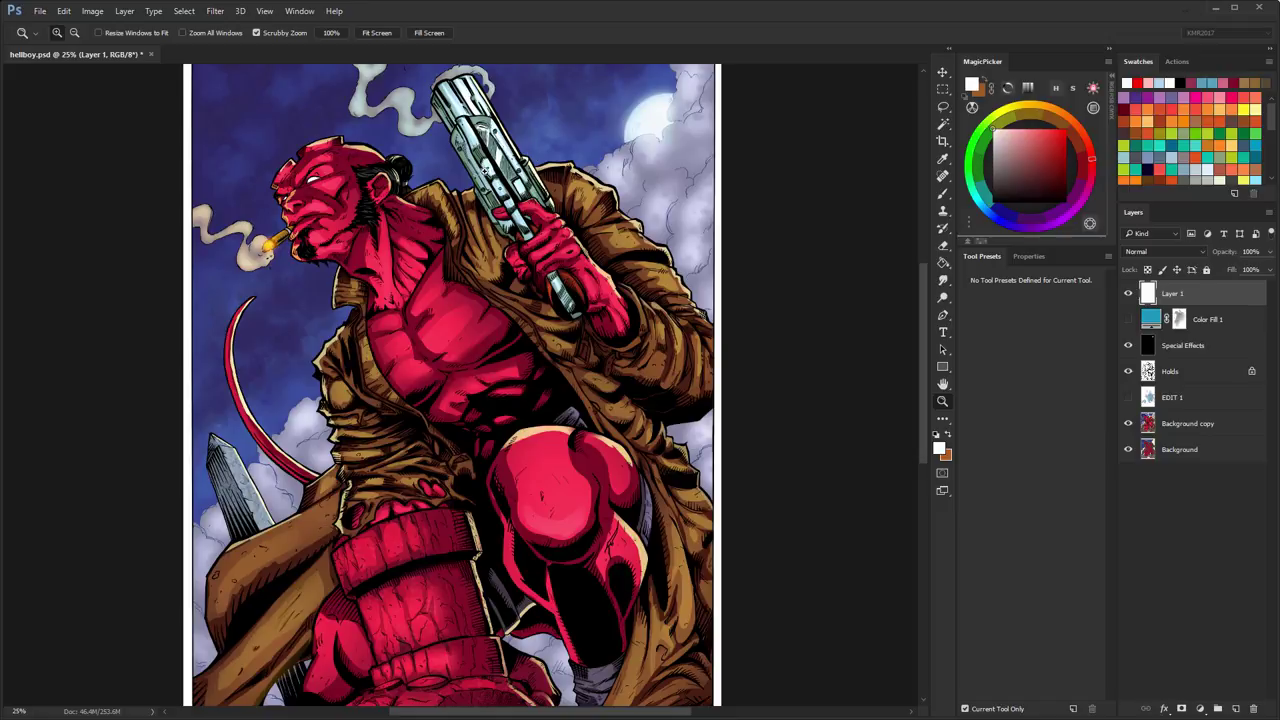
{"action": "left_click", "coordinate": [459, 244]}
{"action": "mouse_move", "coordinate": [490, 324]}
{"action": "left_mouse_down"}
{"action": "mouse_move", "coordinate": [522, 356]}
{"action": "mouse_move", "coordinate": [607, 337]}
{"action": "mouse_move", "coordinate": [614, 349]}
{"action": "mouse_move", "coordinate": [463, 312]}
{"action": "left_mouse_up"}
{"action": "key", "text": "ctrl+plus"}
{"action": "key", "text": "b"}
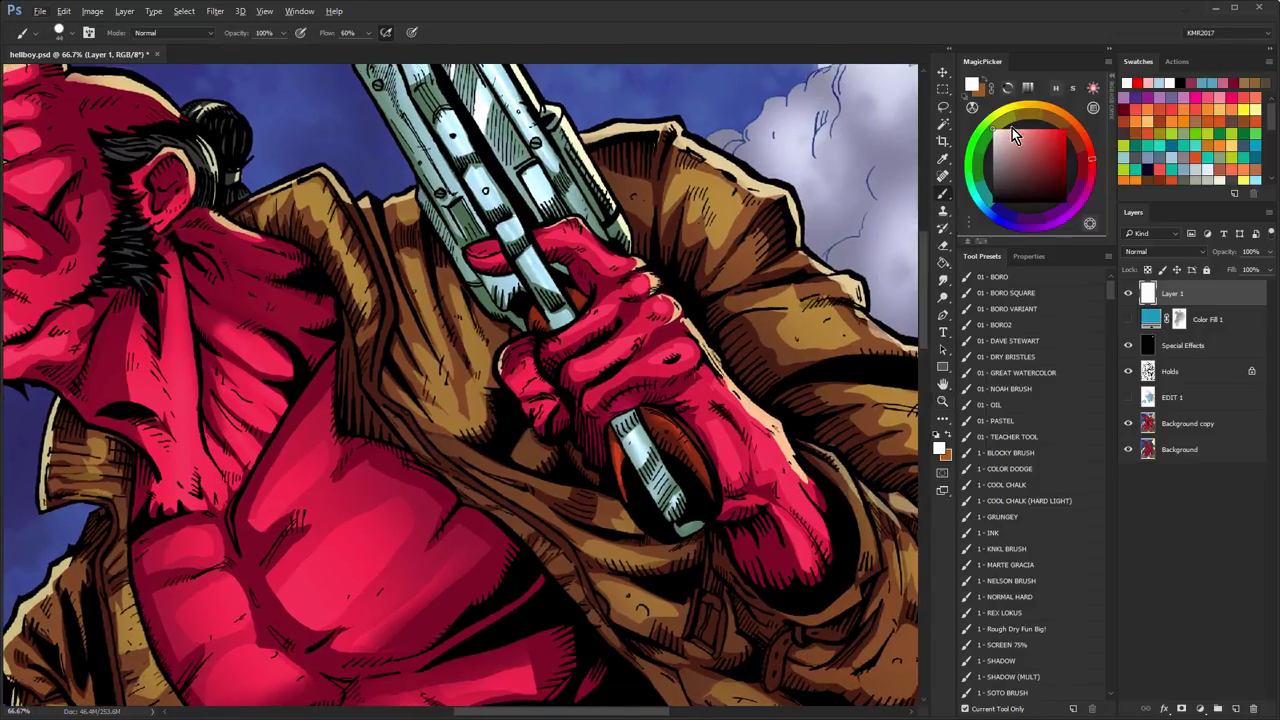
{"action": "left_click", "coordinate": [717, 196], "text": "alt"}
{"action": "left_click_drag", "start_coordinate": [1016, 143], "coordinate": [1021, 128]}
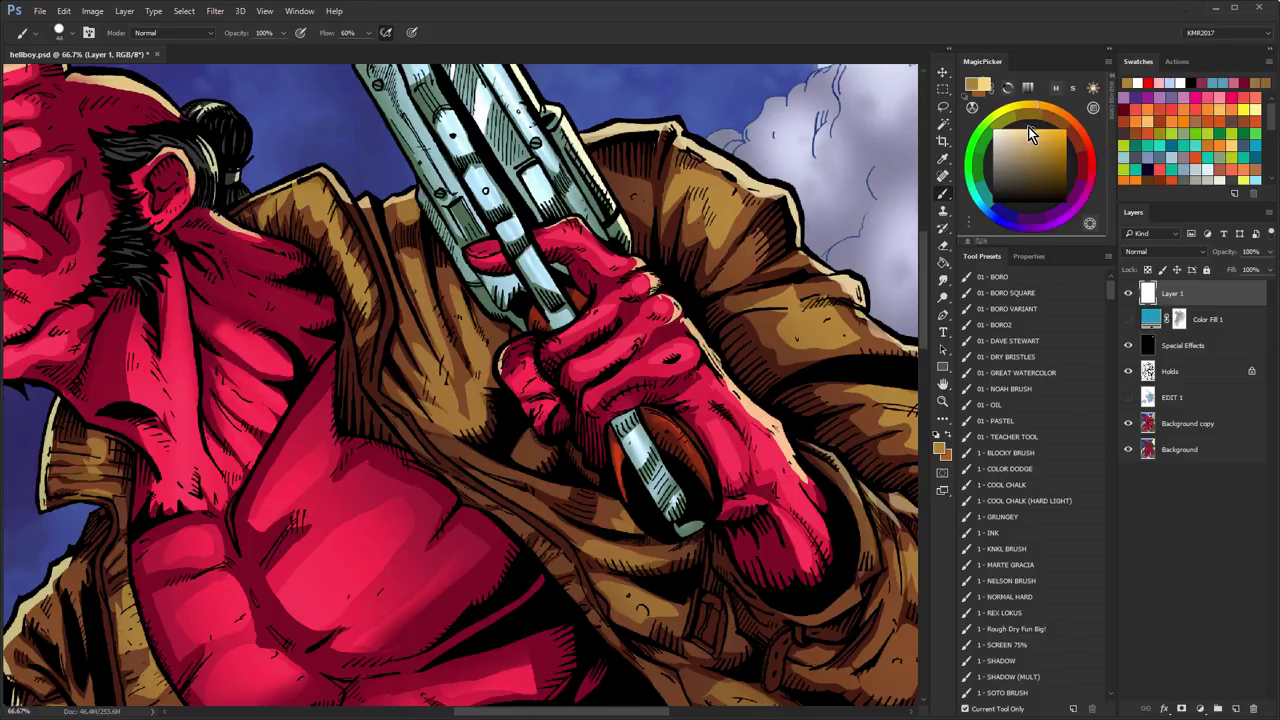
- Paint pale tan highlight strokes on the coat's lapel, the folds beside the gun hand and the shoulder
{"action": "left_click_drag", "start_coordinate": [312, 196], "coordinate": [368, 318]}
{"action": "left_click_drag", "start_coordinate": [380, 228], "coordinate": [466, 412]}
{"action": "left_click_drag", "start_coordinate": [408, 272], "coordinate": [486, 402]}
{"action": "left_click_drag", "start_coordinate": [455, 292], "coordinate": [484, 364]}
{"action": "left_click_drag", "start_coordinate": [681, 171], "coordinate": [751, 247]}
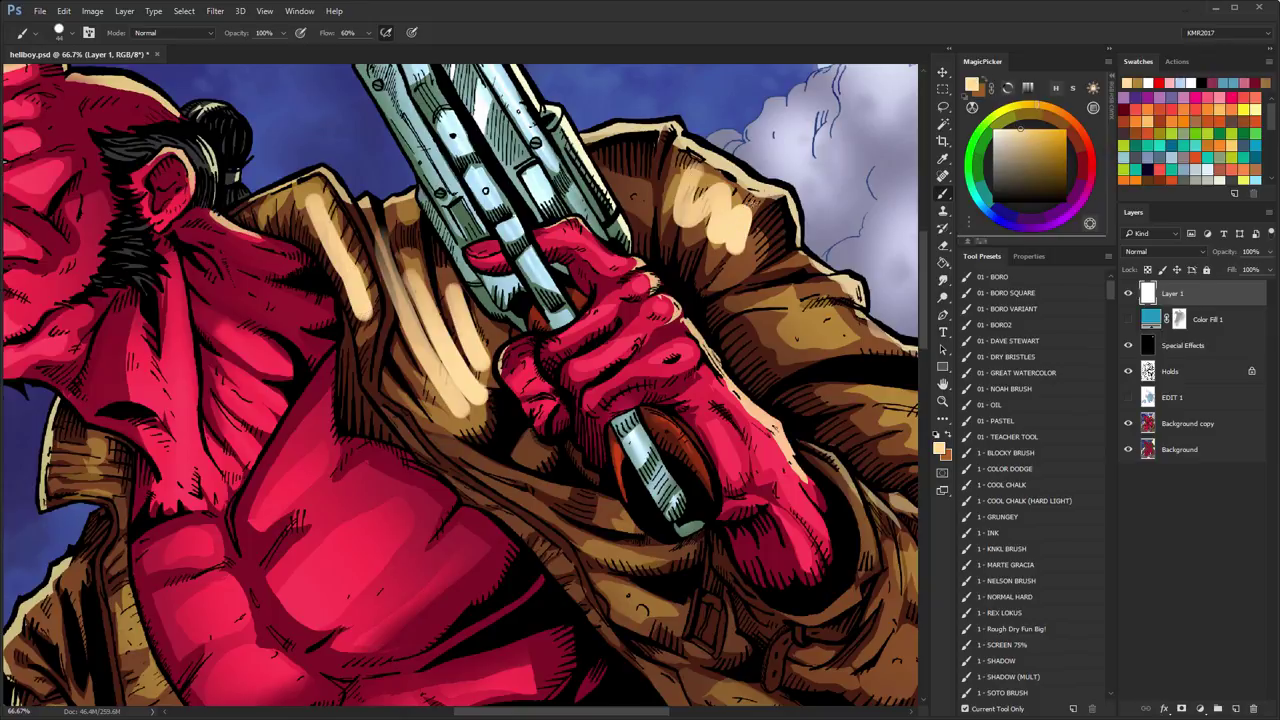
- Paint pale tan highlight strokes along the folds of the raised arm's sleeve and the coat's side
{"action": "left_click_drag", "start_coordinate": [820, 376], "coordinate": [648, 171]}
{"action": "mouse_move", "coordinate": [605, 127]}
{"action": "left_mouse_down"}
{"action": "mouse_move", "coordinate": [675, 121]}
{"action": "mouse_move", "coordinate": [672, 146]}
{"action": "left_mouse_up"}
{"action": "mouse_move", "coordinate": [730, 197]}
{"action": "left_mouse_down"}
{"action": "mouse_move", "coordinate": [773, 218]}
{"action": "mouse_move", "coordinate": [778, 246]}
{"action": "left_mouse_up"}
{"action": "left_click_drag", "start_coordinate": [793, 301], "coordinate": [755, 136]}
{"action": "left_click_drag", "start_coordinate": [687, 179], "coordinate": [718, 264]}
{"action": "left_click_drag", "start_coordinate": [750, 193], "coordinate": [757, 277]}
{"action": "left_click_drag", "start_coordinate": [771, 214], "coordinate": [778, 280]}
{"action": "left_click_drag", "start_coordinate": [803, 218], "coordinate": [806, 285]}
{"action": "left_click_drag", "start_coordinate": [656, 339], "coordinate": [671, 161]}
{"action": "mouse_move", "coordinate": [551, 162]}
{"action": "left_mouse_down"}
{"action": "mouse_move", "coordinate": [602, 207]}
{"action": "mouse_move", "coordinate": [601, 263]}
{"action": "left_mouse_up"}
{"action": "left_click_drag", "start_coordinate": [630, 228], "coordinate": [641, 265]}
{"action": "mouse_move", "coordinate": [681, 239]}
{"action": "left_mouse_down"}
{"action": "mouse_move", "coordinate": [686, 277]}
{"action": "mouse_move", "coordinate": [672, 299]}
{"action": "left_mouse_up"}
{"action": "mouse_move", "coordinate": [704, 274]}
{"action": "left_mouse_down"}
{"action": "mouse_move", "coordinate": [691, 334]}
{"action": "mouse_move", "coordinate": [803, 391]}
{"action": "left_mouse_up"}
{"action": "mouse_move", "coordinate": [755, 437]}
{"action": "left_mouse_down"}
{"action": "mouse_move", "coordinate": [761, 470]}
{"action": "mouse_move", "coordinate": [841, 494]}
{"action": "left_mouse_up"}
- Paint long pale tan highlight strokes down the hanging coat tail to its tips over the stone ledge
{"action": "mouse_move", "coordinate": [772, 515]}
{"action": "left_mouse_down"}
{"action": "mouse_move", "coordinate": [748, 326]}
{"action": "mouse_move", "coordinate": [836, 372]}
{"action": "left_mouse_up"}
{"action": "left_click_drag", "start_coordinate": [717, 336], "coordinate": [770, 554]}
{"action": "left_click_drag", "start_coordinate": [778, 556], "coordinate": [772, 626]}
{"action": "left_click_drag", "start_coordinate": [807, 456], "coordinate": [801, 213]}
{"action": "left_click_drag", "start_coordinate": [660, 342], "coordinate": [687, 490]}
{"action": "left_click_drag", "start_coordinate": [703, 405], "coordinate": [709, 472]}
{"action": "mouse_move", "coordinate": [641, 370]}
{"action": "left_mouse_down"}
{"action": "mouse_move", "coordinate": [575, 634]}
{"action": "mouse_move", "coordinate": [618, 368]}
{"action": "left_mouse_up"}
{"action": "left_click_drag", "start_coordinate": [618, 304], "coordinate": [514, 503]}
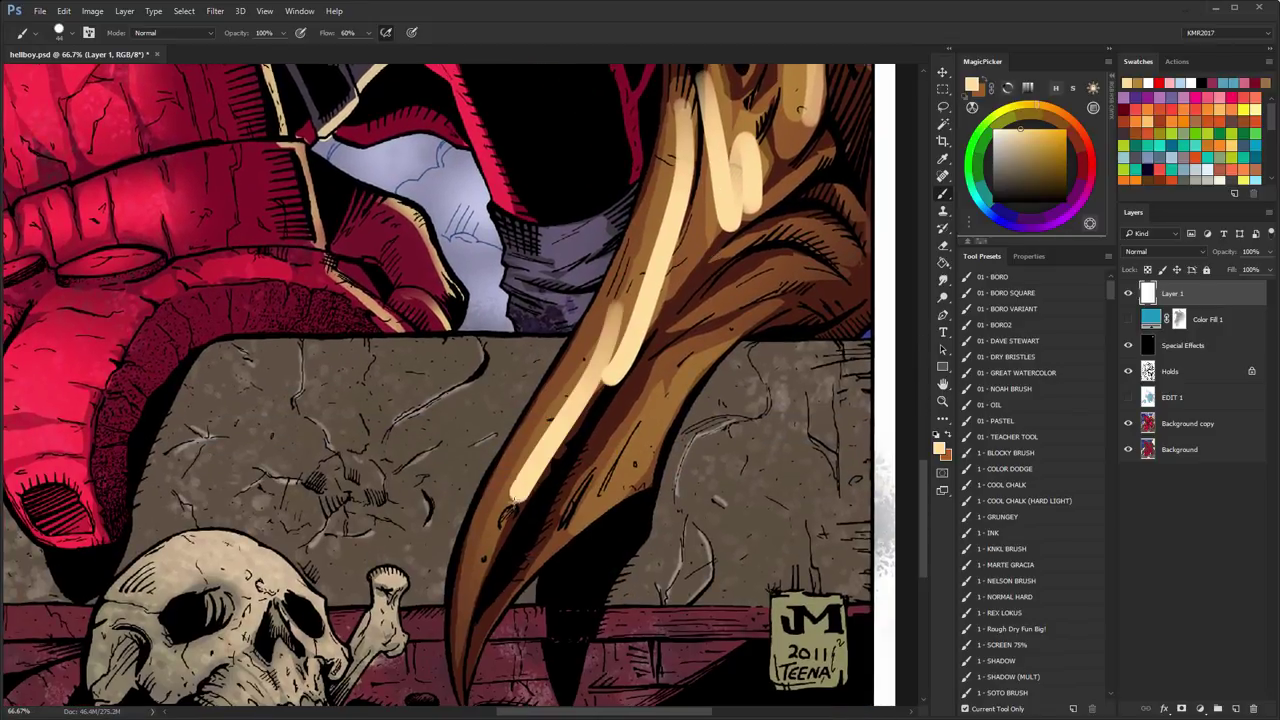
{"action": "left_click_drag", "start_coordinate": [702, 352], "coordinate": [580, 570]}
{"action": "left_click_drag", "start_coordinate": [662, 424], "coordinate": [770, 330]}
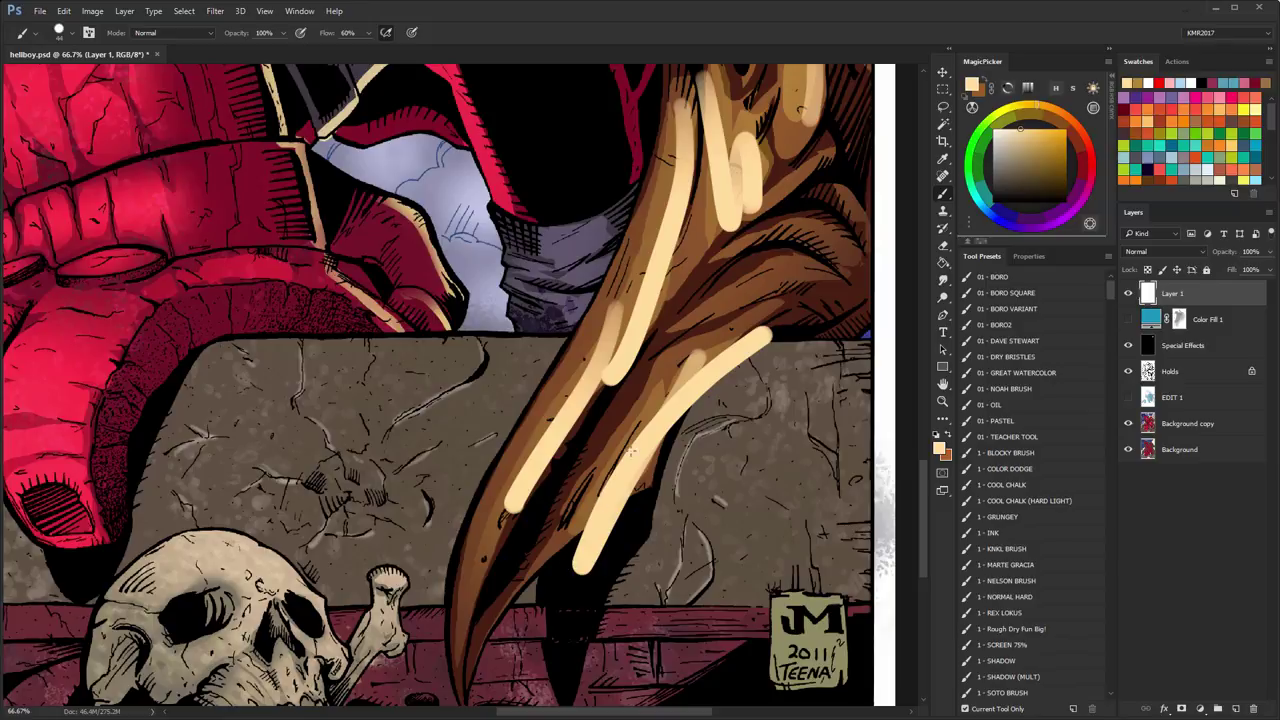
- Undo all the pale tan highlight strokes on the coat, from the tail up to the lapel
{"action": "key", "text": "ctrl+alt+z"}
{"action": "key", "text": "ctrl+alt+z"}
{"action": "key", "text": "ctrl+alt+z"}
{"action": "key", "text": "ctrl+alt+z"}
{"action": "key", "text": "ctrl+alt+z"}
{"action": "key", "text": "ctrl+alt+z"}
{"action": "key", "text": "ctrl+alt+z"}
{"action": "key", "text": "ctrl+alt+z"}
{"action": "left_click", "coordinate": [942, 400]}
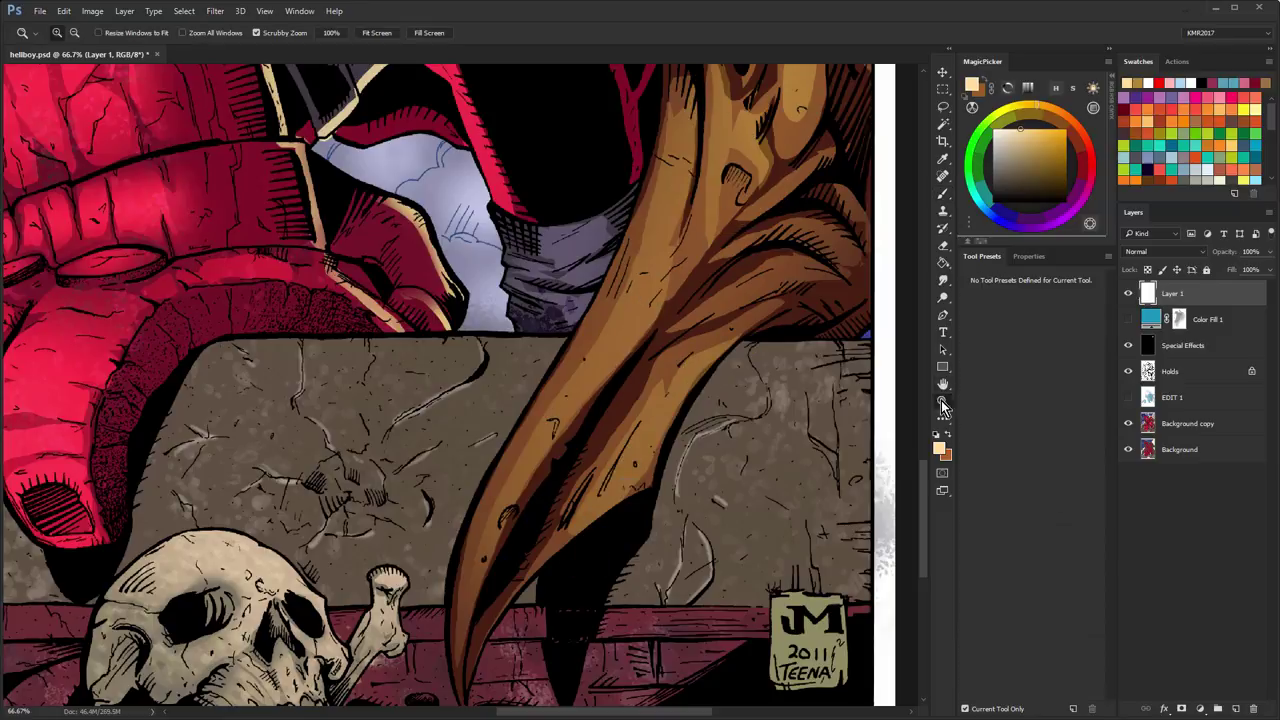
{"action": "left_click", "coordinate": [734, 376], "text": "alt"}
{"action": "left_click", "coordinate": [738, 360], "text": "alt"}
{"action": "left_click", "coordinate": [771, 355], "text": "alt"}
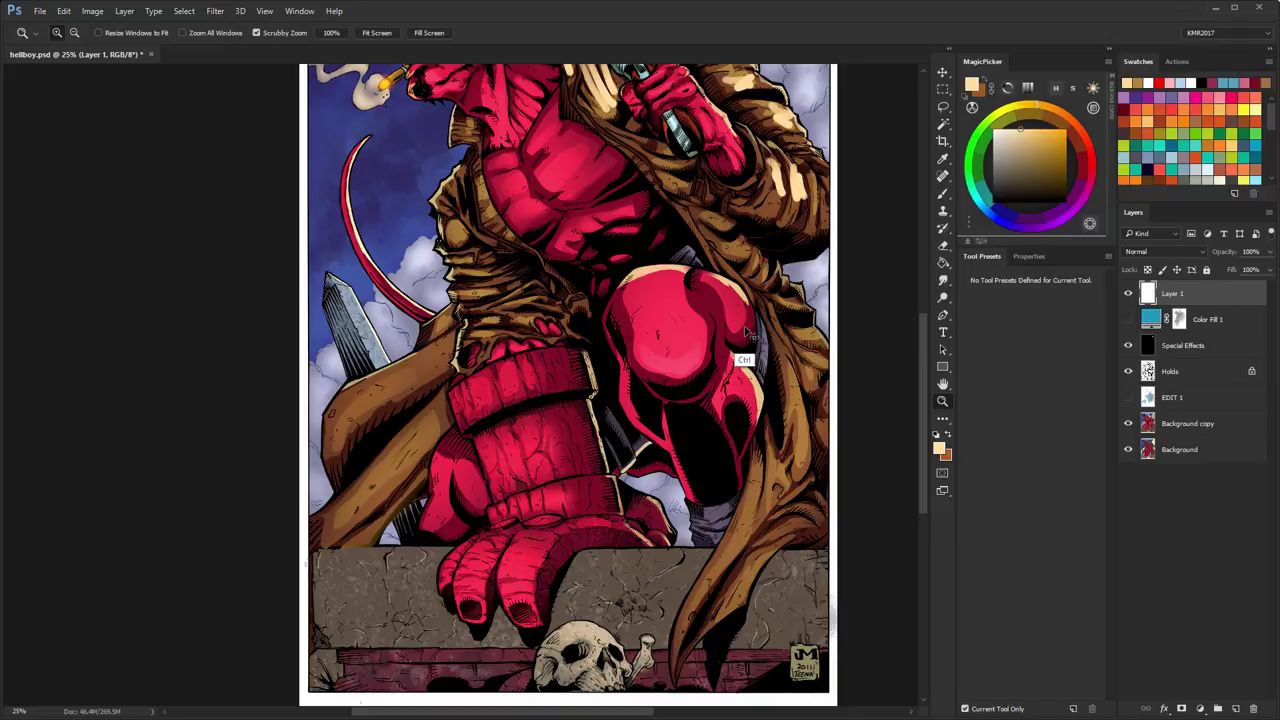
{"action": "scroll", "coordinate": [743, 354], "scroll_direction": "up", "scroll_amount": 3}
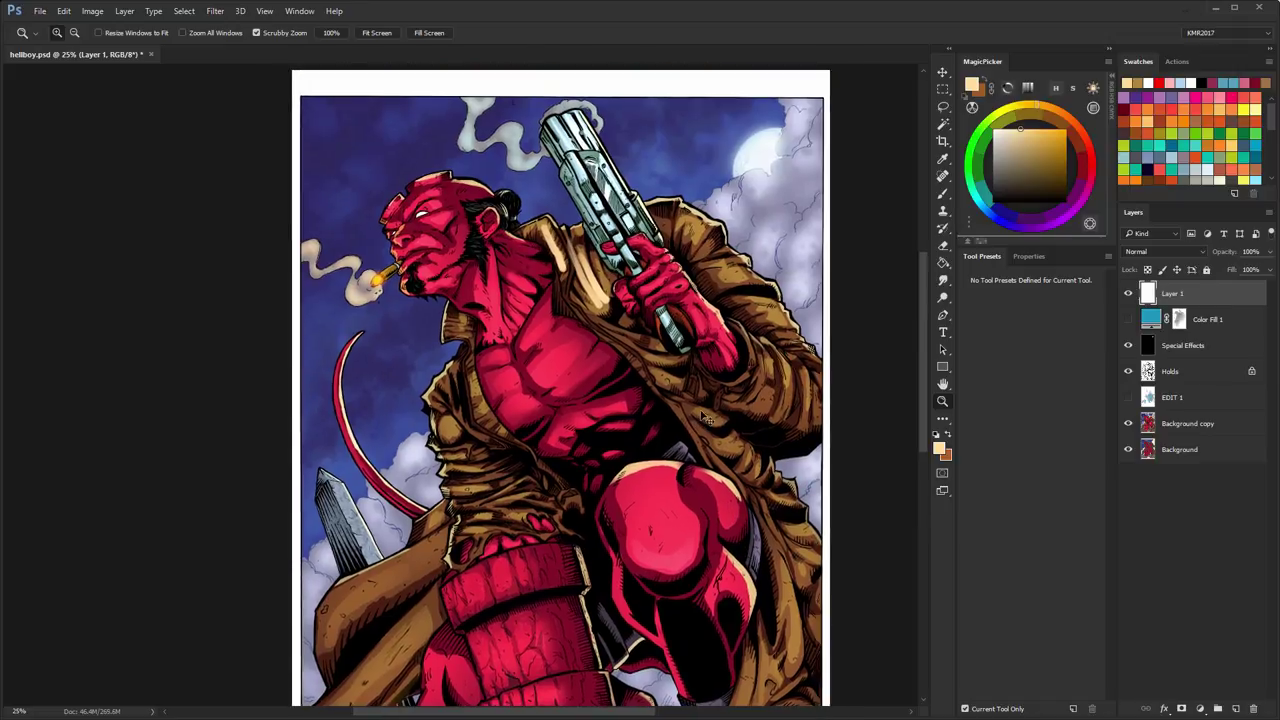
{"action": "scroll", "coordinate": [726, 400], "scroll_direction": "down", "scroll_amount": 3}
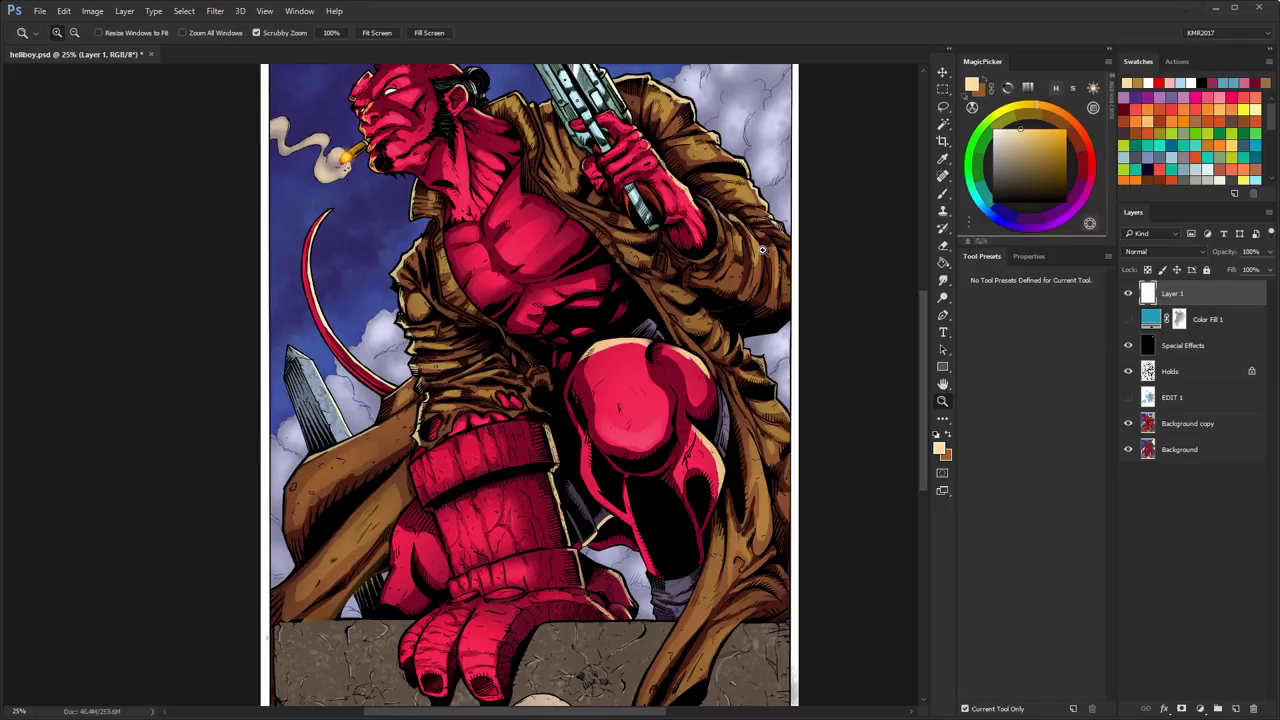
- Try a pale tan circle around the face and undo it
{"action": "left_click", "coordinate": [494, 204]}
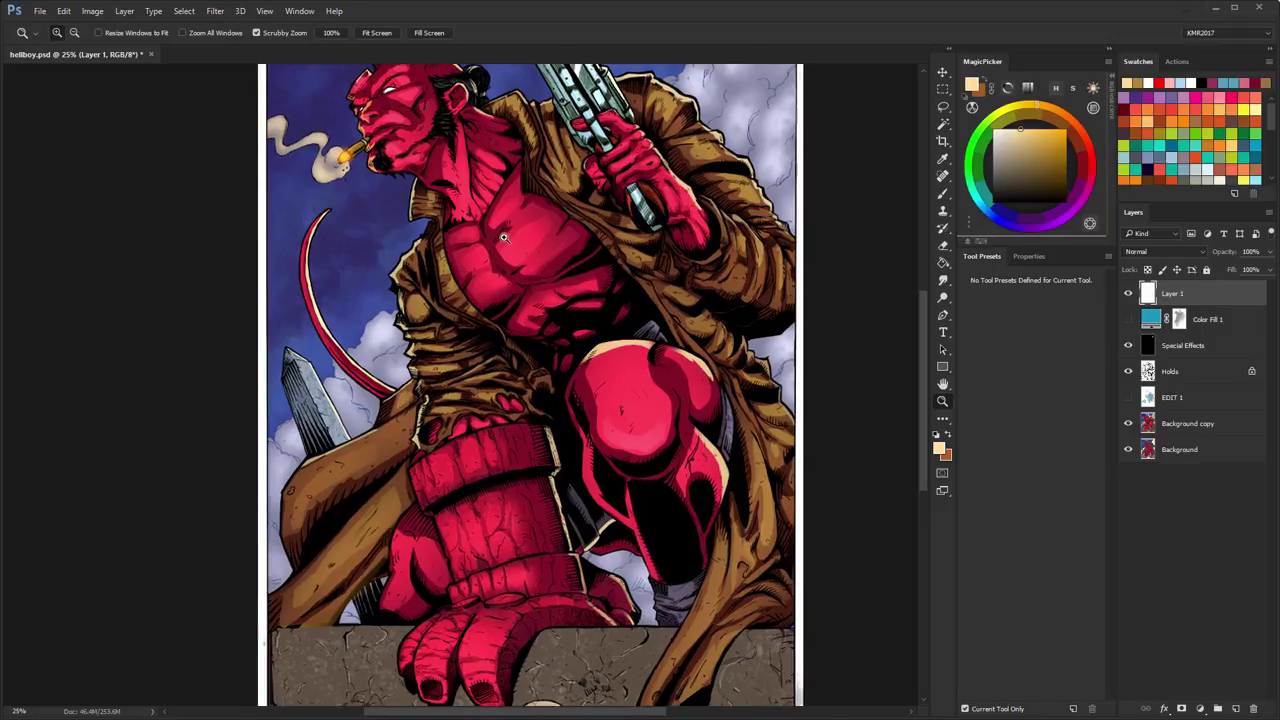
{"action": "left_click_drag", "start_coordinate": [494, 204], "coordinate": [586, 401]}
{"action": "left_click", "coordinate": [479, 267]}
{"action": "left_click", "coordinate": [479, 267]}
{"action": "key", "text": "b"}
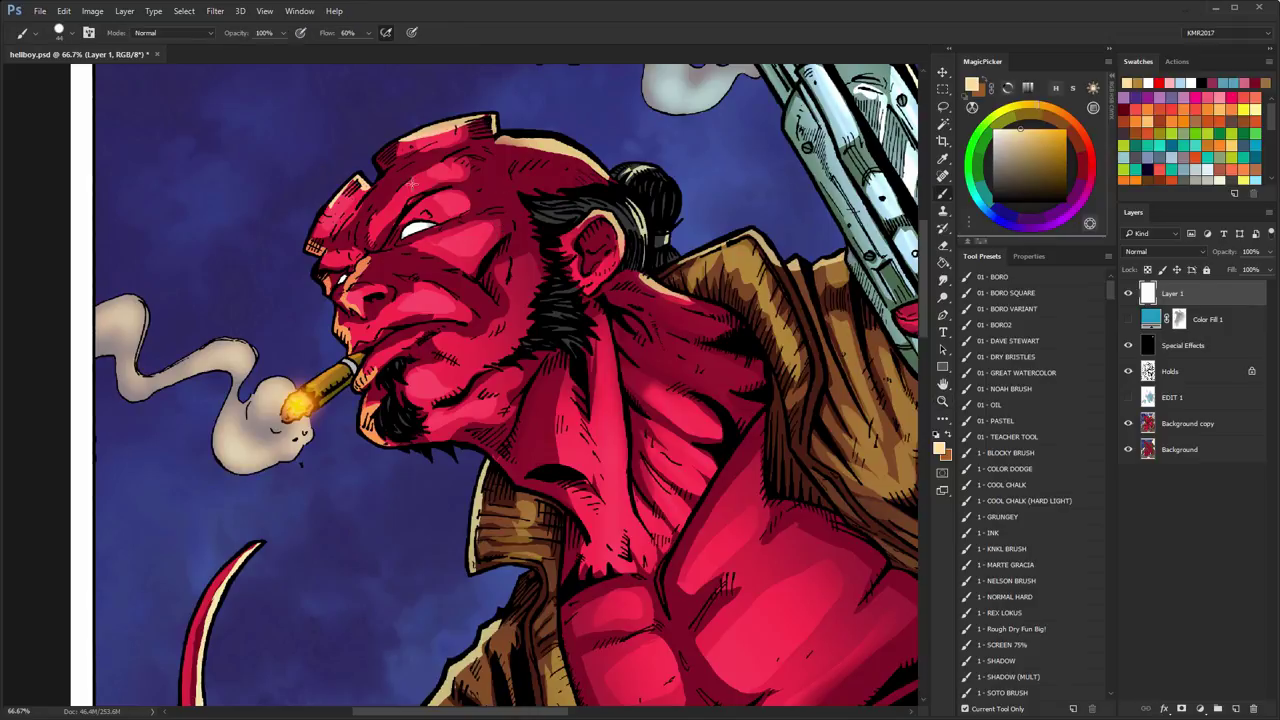
{"action": "mouse_move", "coordinate": [468, 150]}
{"action": "left_mouse_down"}
{"action": "mouse_move", "coordinate": [292, 349]}
{"action": "mouse_move", "coordinate": [547, 191]}
{"action": "mouse_move", "coordinate": [418, 139]}
{"action": "left_mouse_up"}
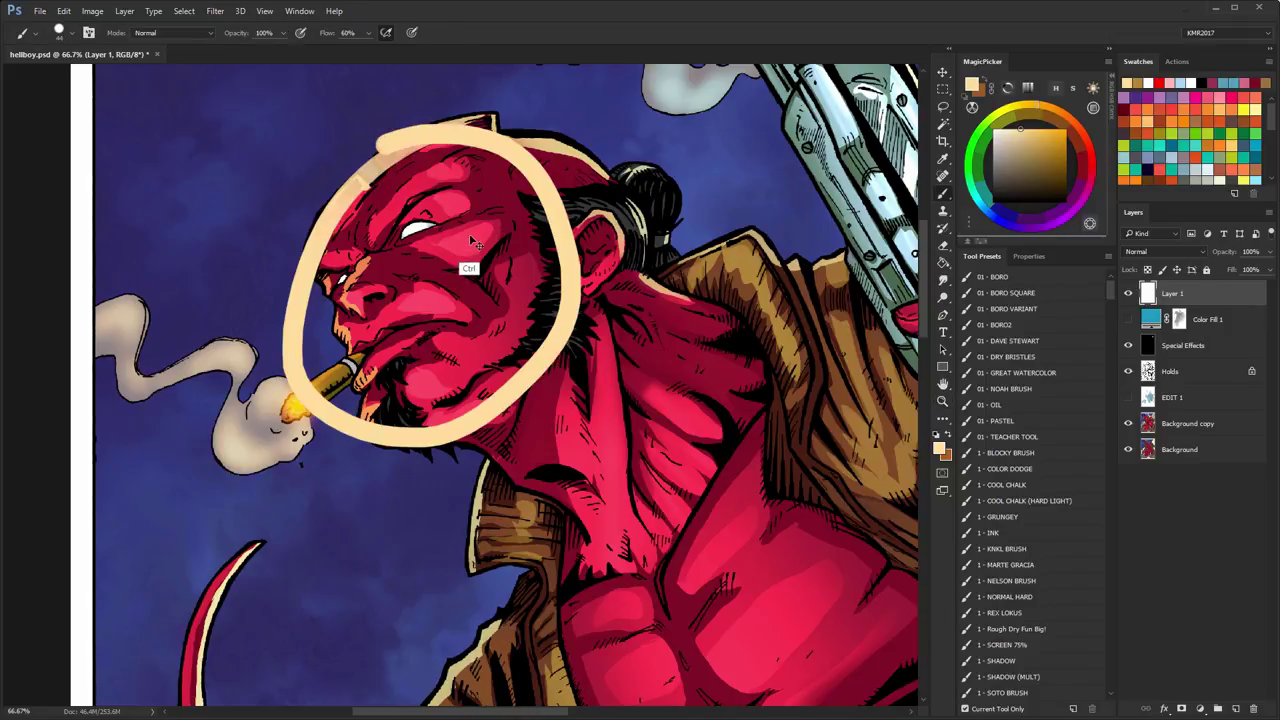
{"action": "key", "text": "ctrl+z"}
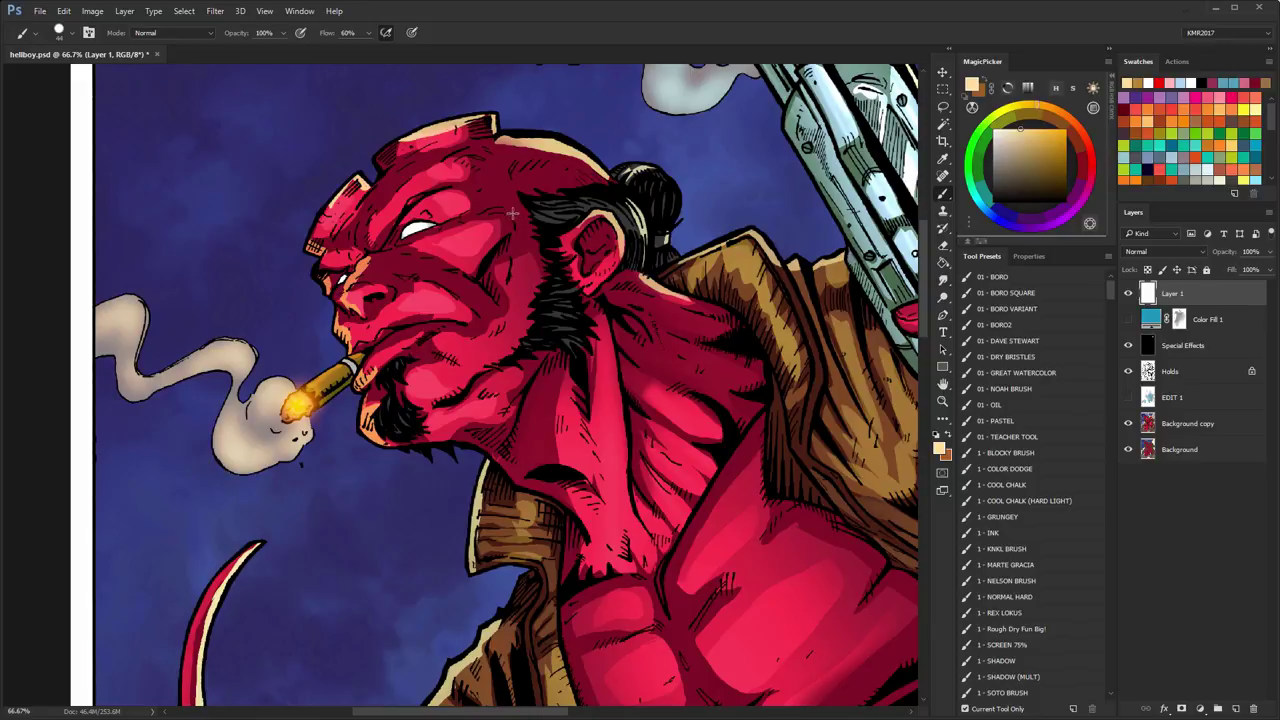
- Sample the shadow and highlight reds on the face and neck to compare them
{"action": "left_click", "coordinate": [502, 207], "text": "alt"}
{"action": "left_click", "coordinate": [500, 202], "text": "alt"}
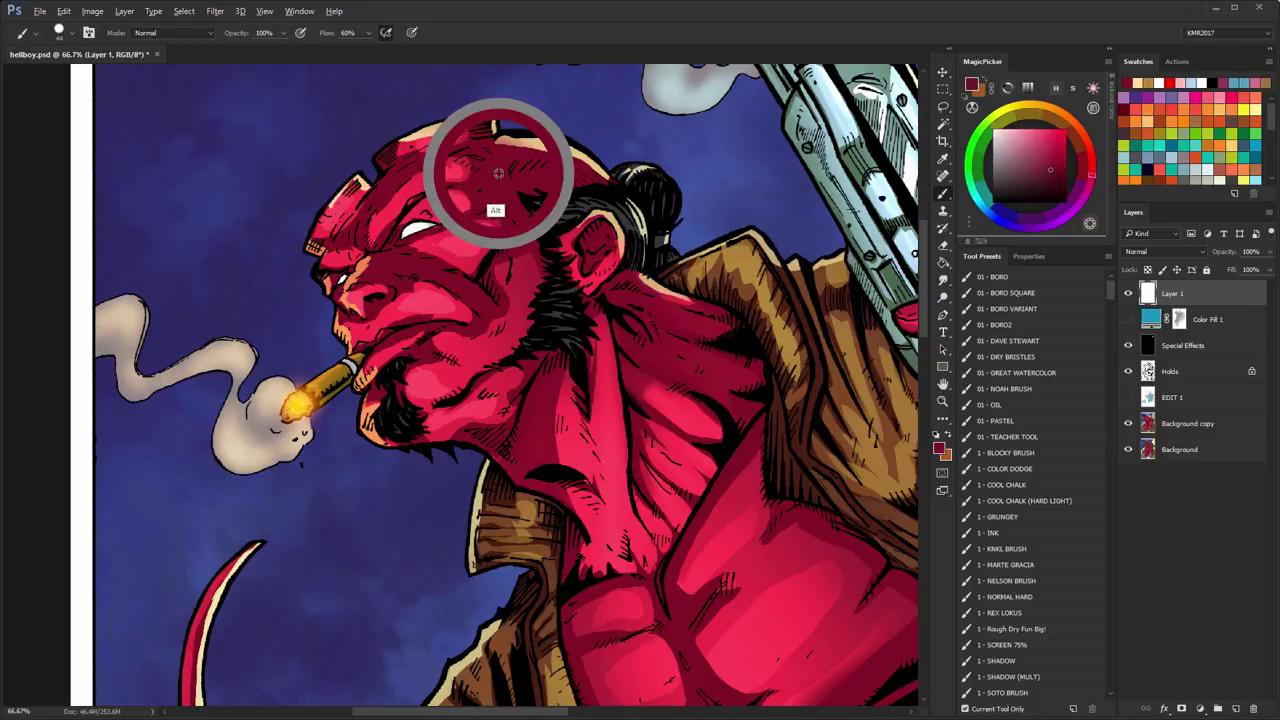
{"action": "left_click", "coordinate": [467, 240], "text": "alt"}
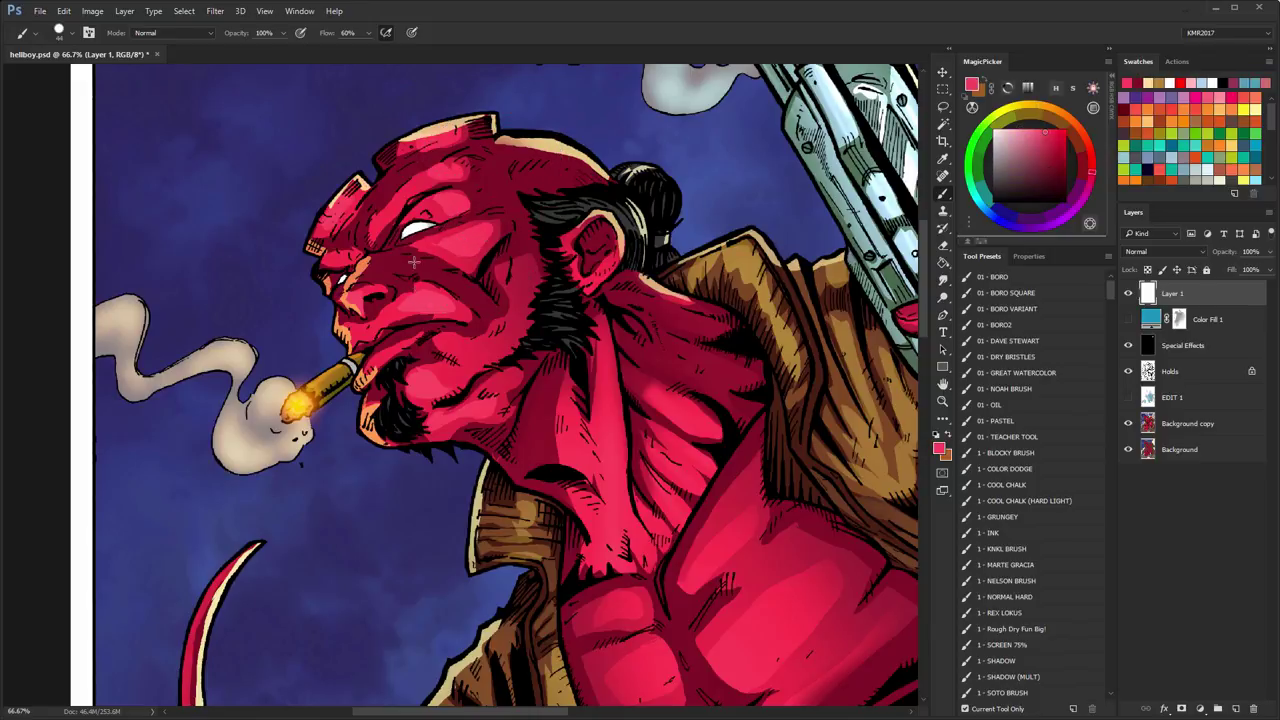
{"action": "left_click_drag", "start_coordinate": [452, 249], "coordinate": [378, 127]}
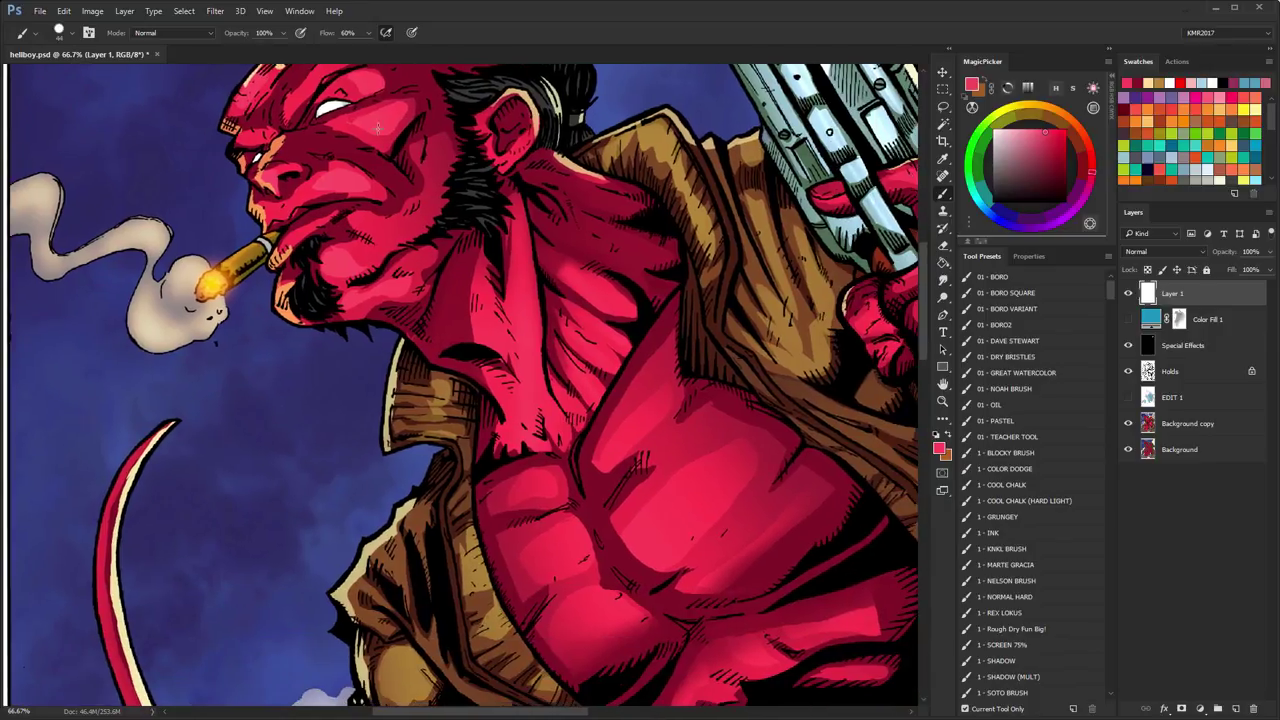
{"action": "left_click", "coordinate": [428, 99], "text": "alt"}
{"action": "left_click", "coordinate": [398, 117], "text": "alt"}
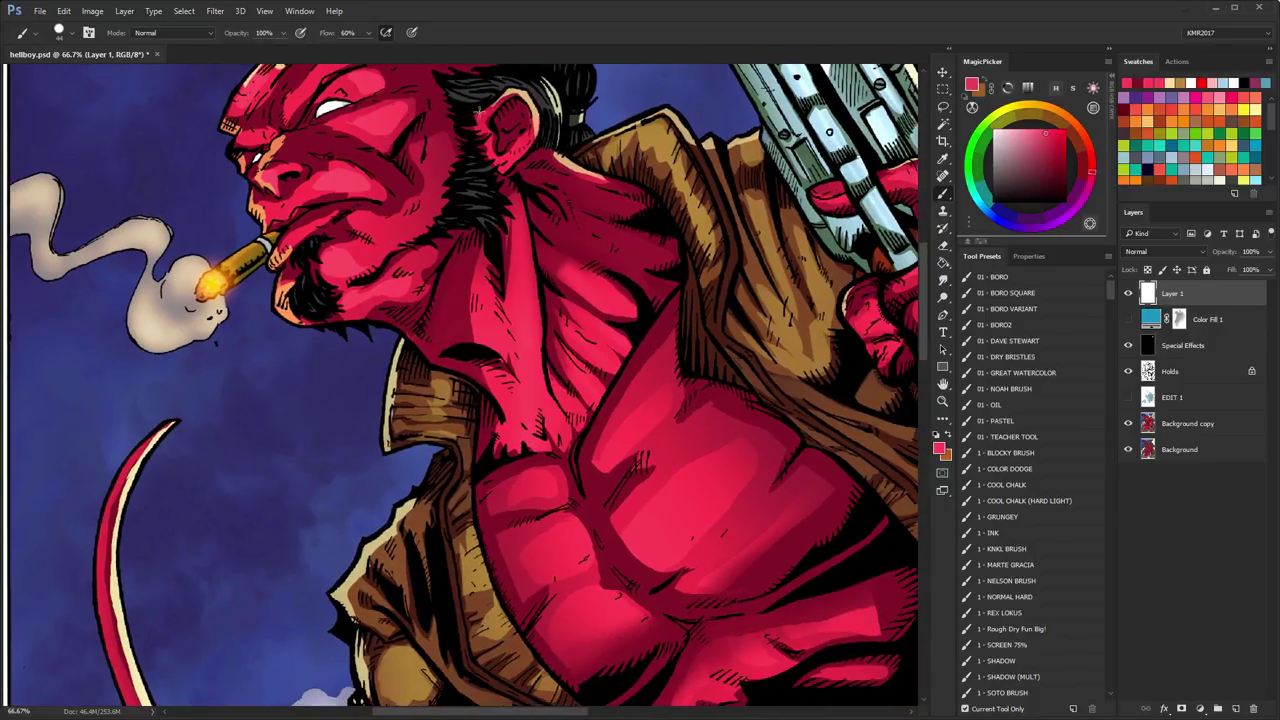
{"action": "left_click", "coordinate": [585, 240], "text": "alt"}
- Sample the shadow and highlight reds on the chest, abdomen and raised knee to compare them down the figure
{"action": "left_click_drag", "start_coordinate": [687, 375], "coordinate": [617, 250]}
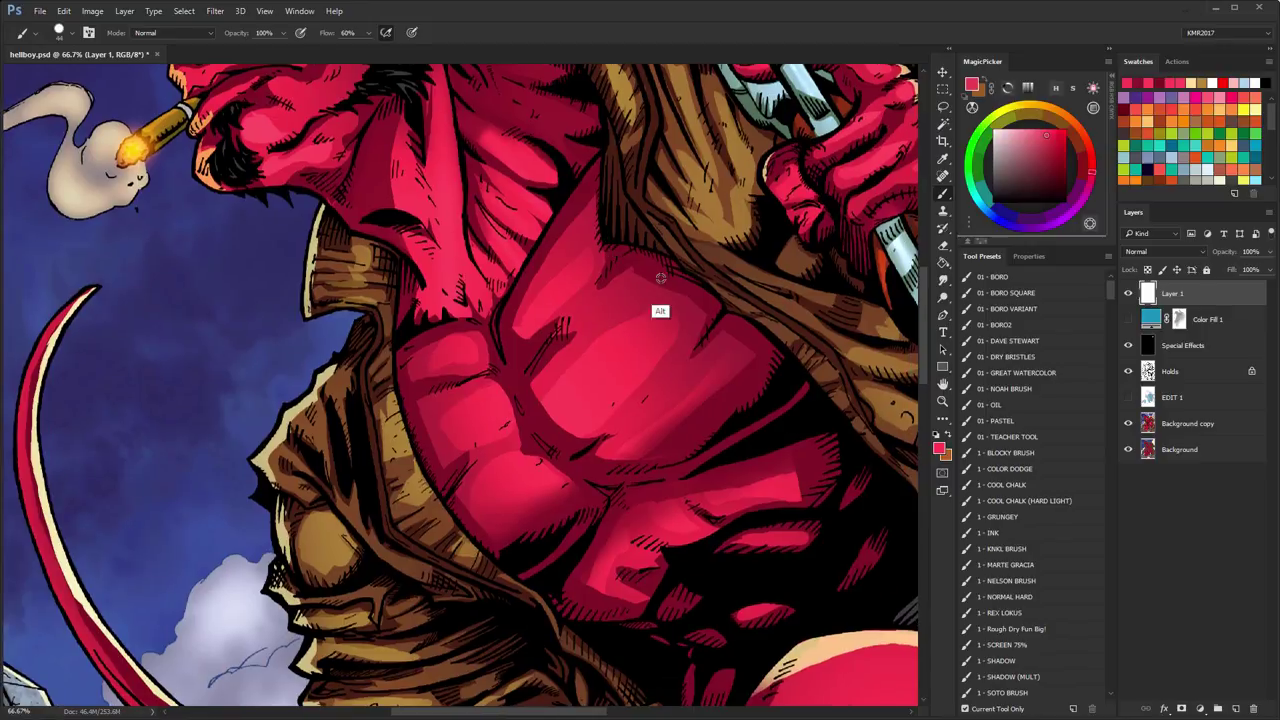
{"action": "left_click_drag", "start_coordinate": [646, 354], "coordinate": [586, 163]}
{"action": "left_click", "coordinate": [665, 215], "text": "alt"}
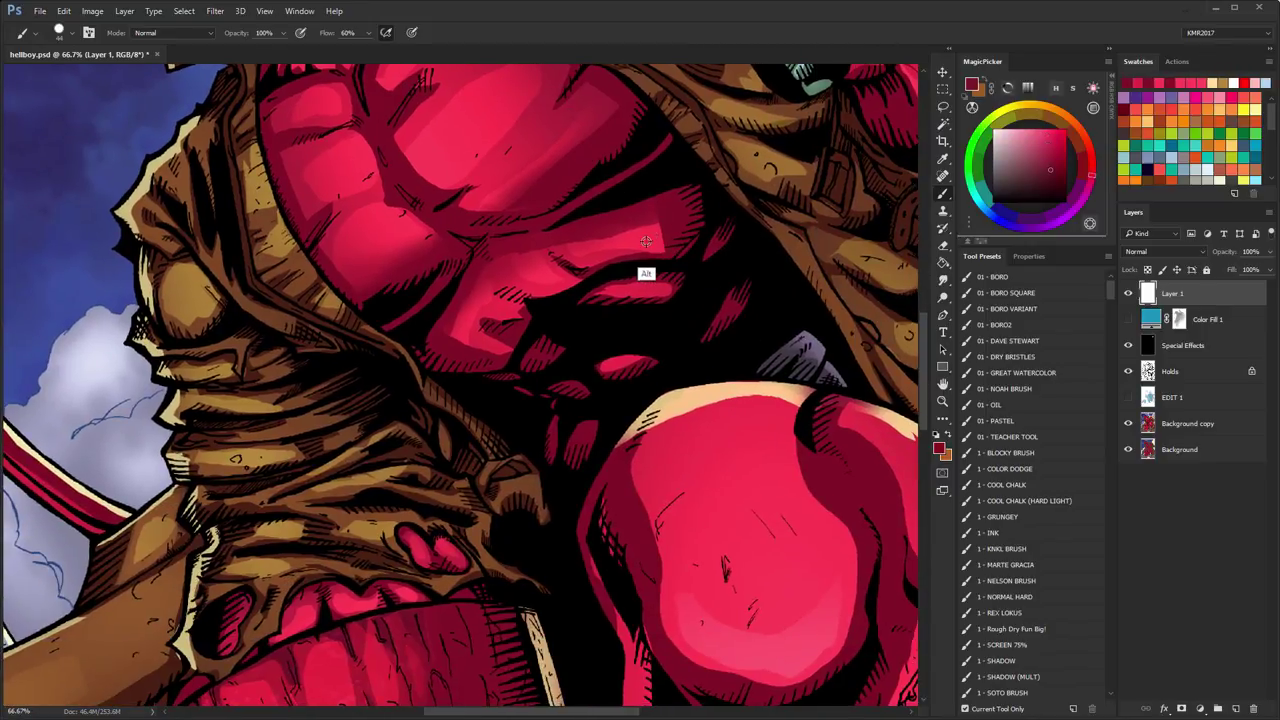
{"action": "left_click_drag", "start_coordinate": [670, 268], "coordinate": [514, 129]}
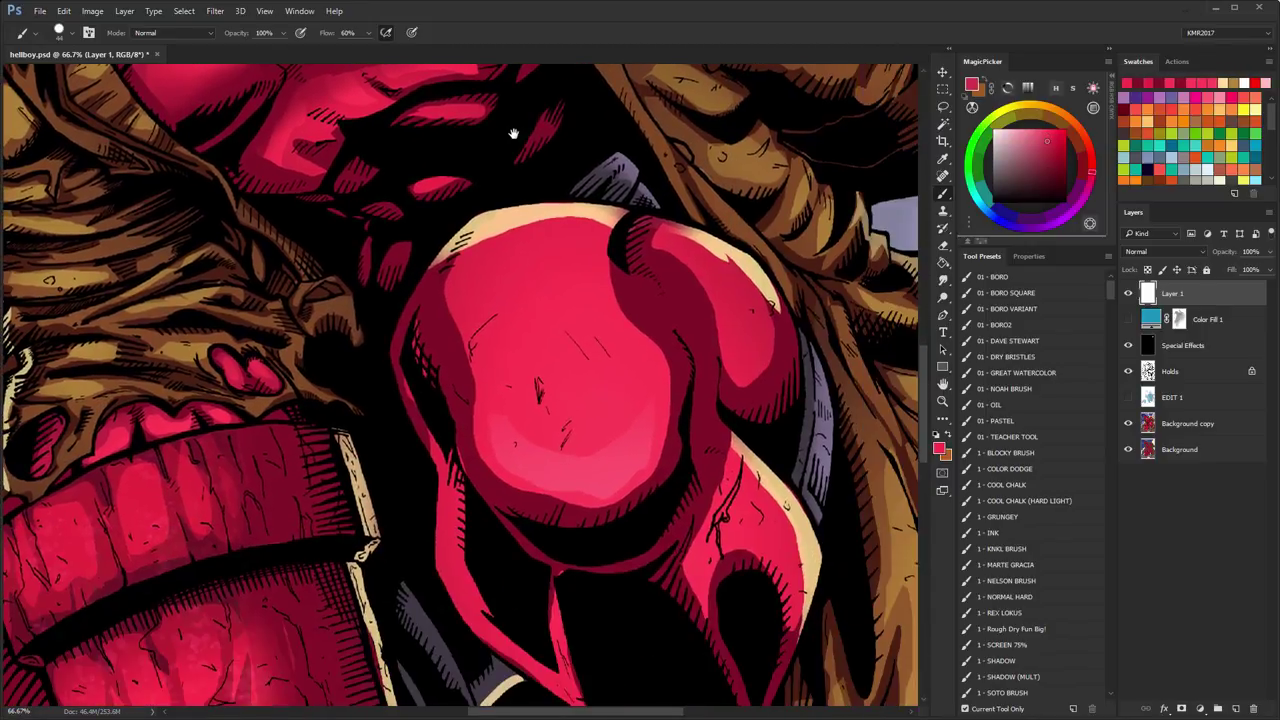
{"action": "left_click", "coordinate": [590, 342], "text": "alt"}
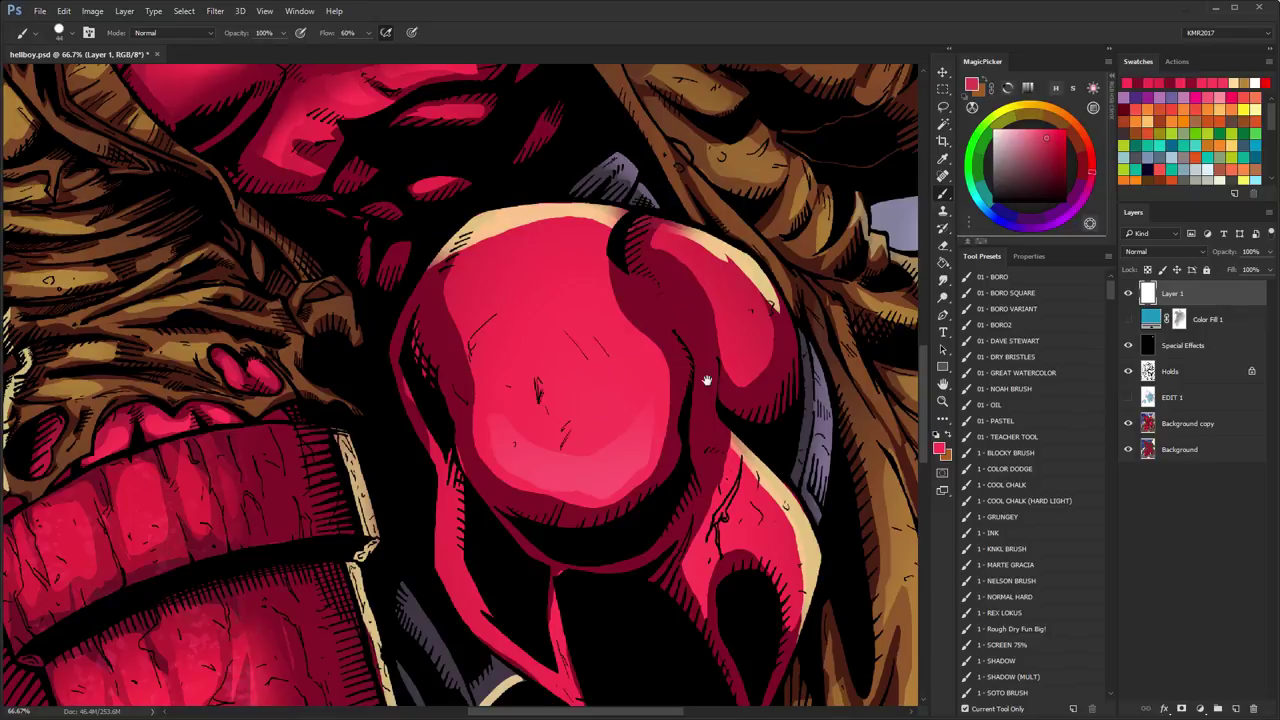
{"action": "left_click_drag", "start_coordinate": [703, 374], "coordinate": [643, 204]}
{"action": "left_click_drag", "start_coordinate": [712, 447], "coordinate": [694, 302]}
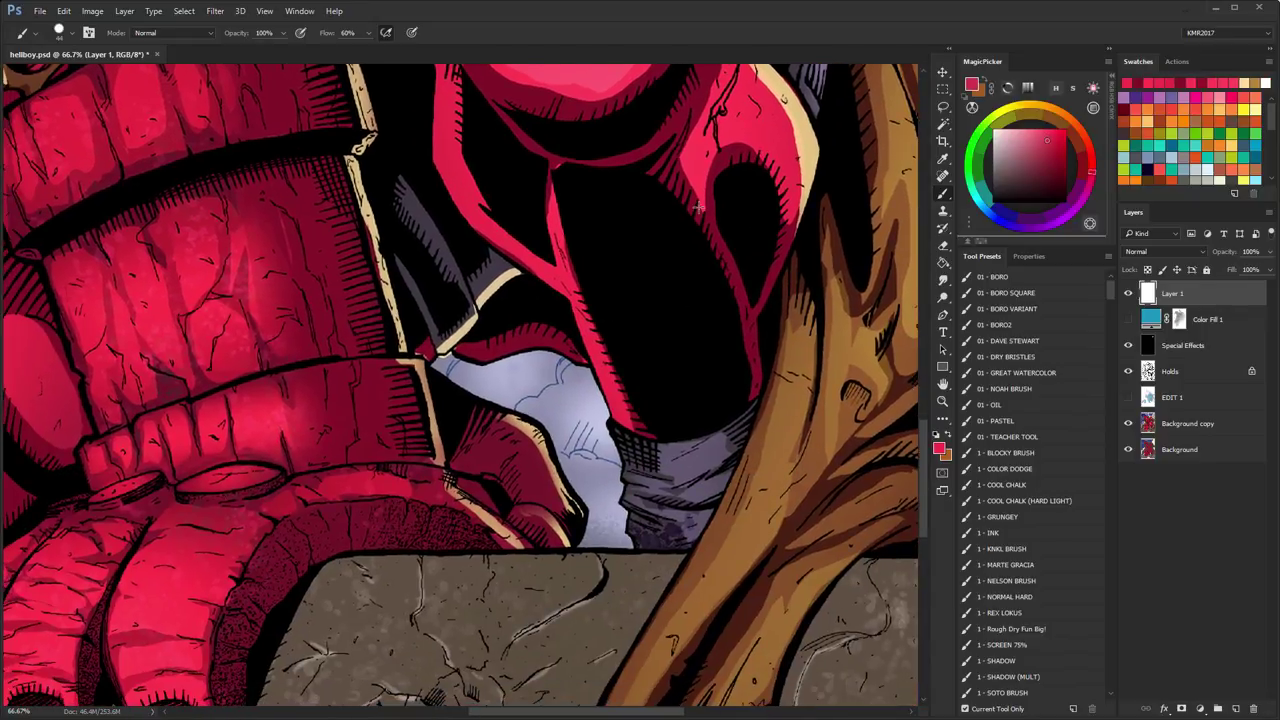
- Examine the full page with the EDIT 1 layer alternately shown and hidden, leaving it shown
{"action": "left_click", "coordinate": [942, 401]}
{"action": "left_click", "coordinate": [690, 336], "text": "alt"}
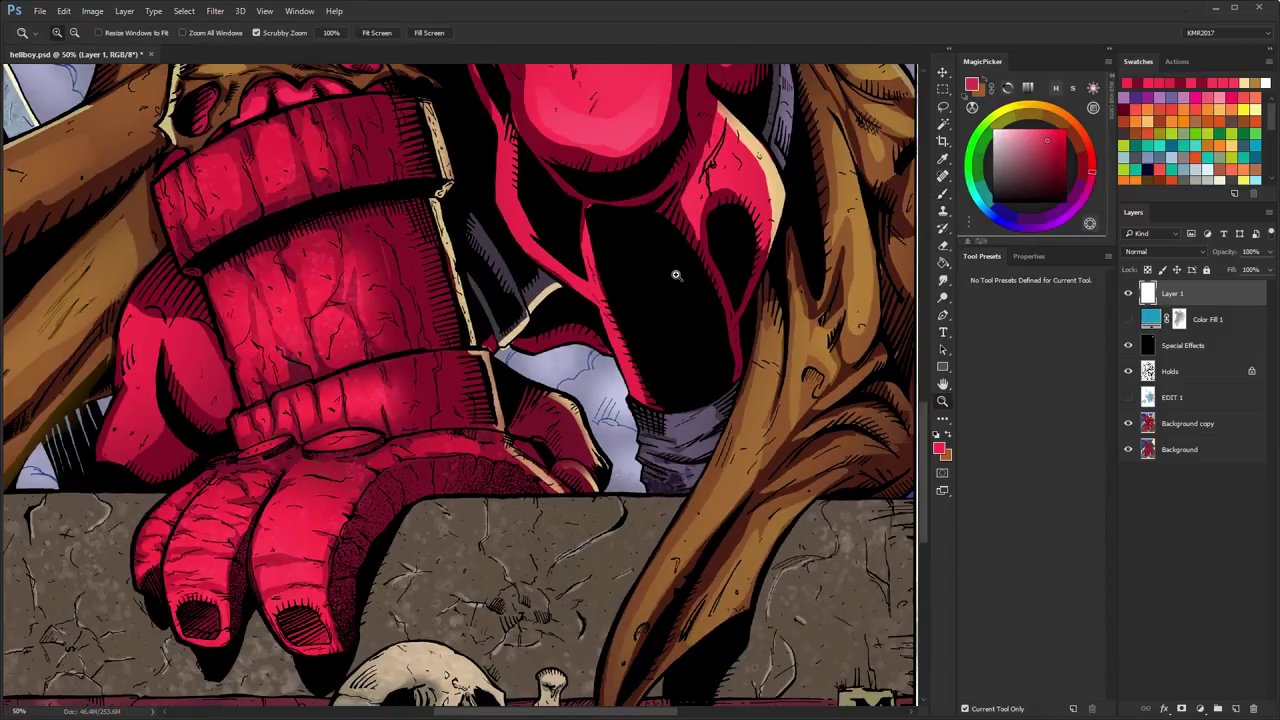
{"action": "left_click", "coordinate": [712, 304], "text": "alt"}
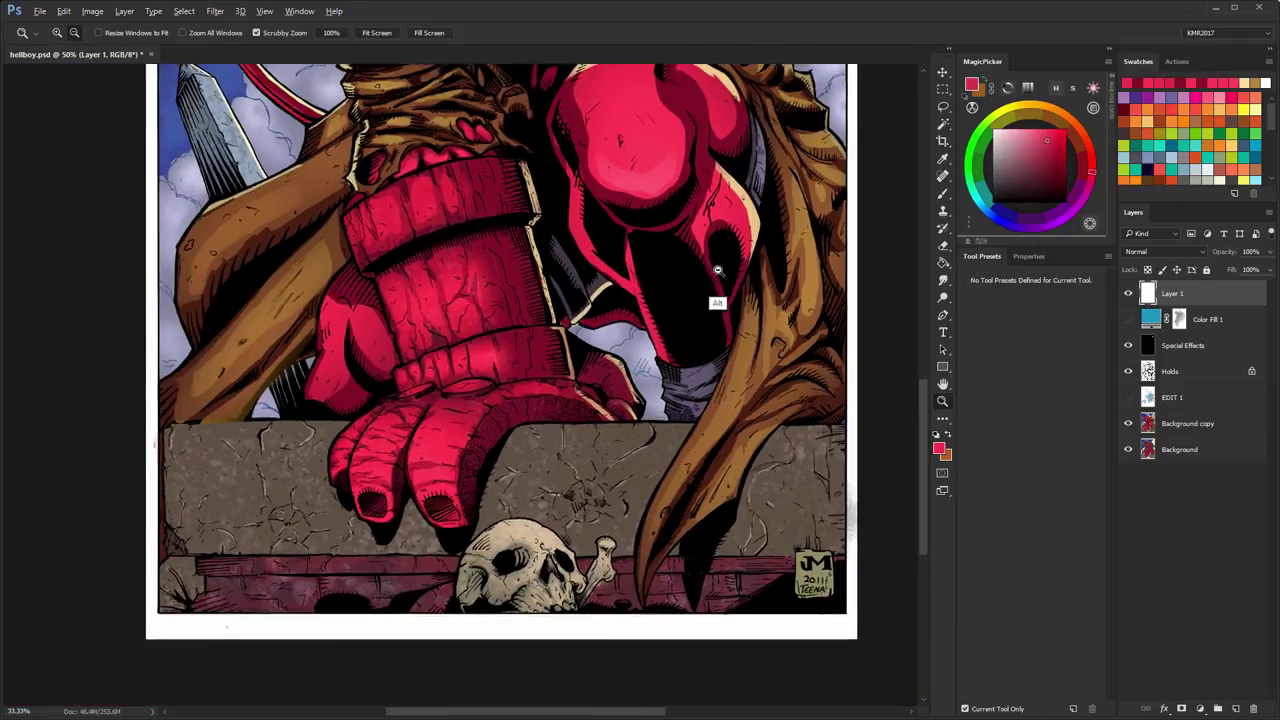
{"action": "left_click", "coordinate": [712, 302], "text": "alt"}
{"action": "left_click", "coordinate": [711, 300], "text": "alt"}
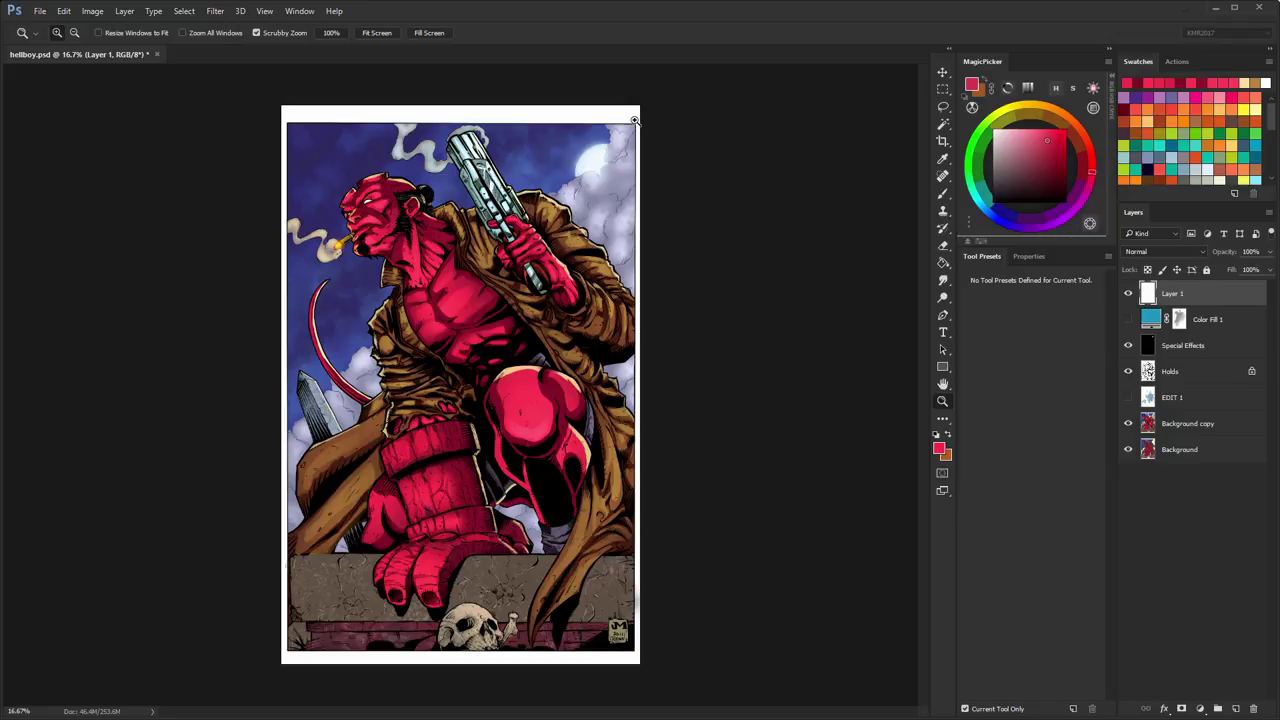
{"action": "left_click", "coordinate": [1128, 397]}
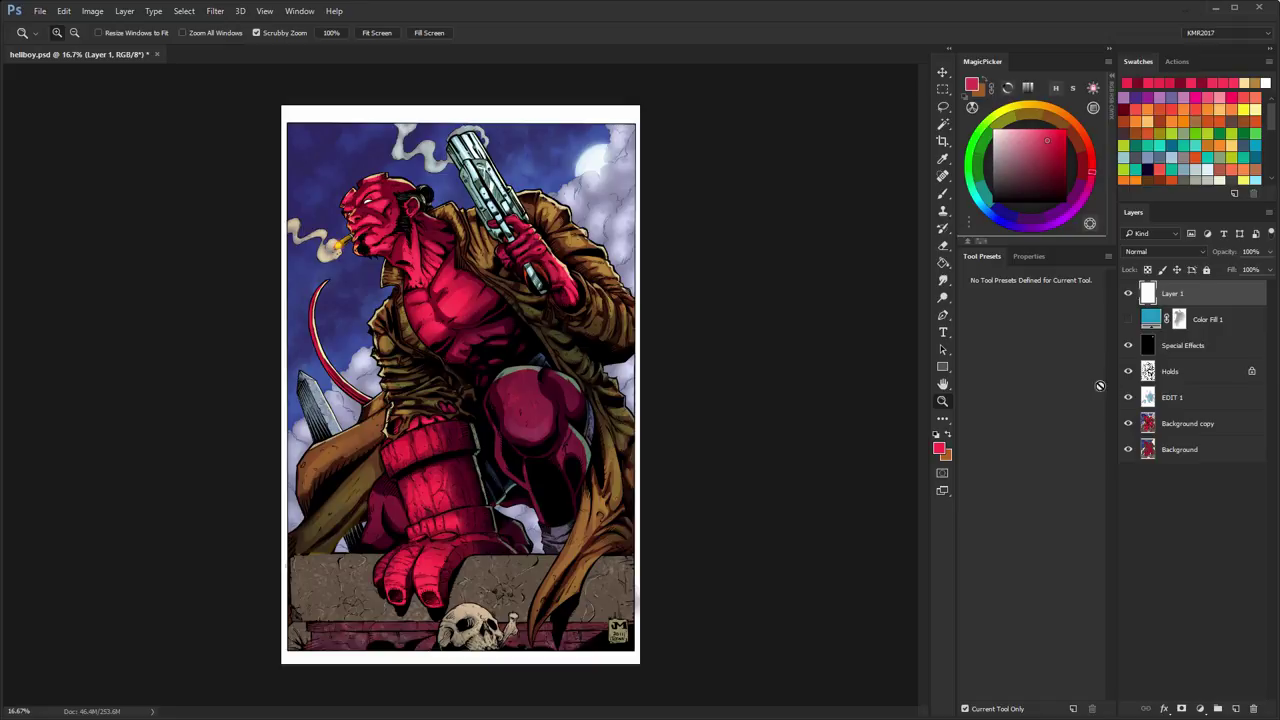
{"action": "left_click", "coordinate": [1128, 397]}
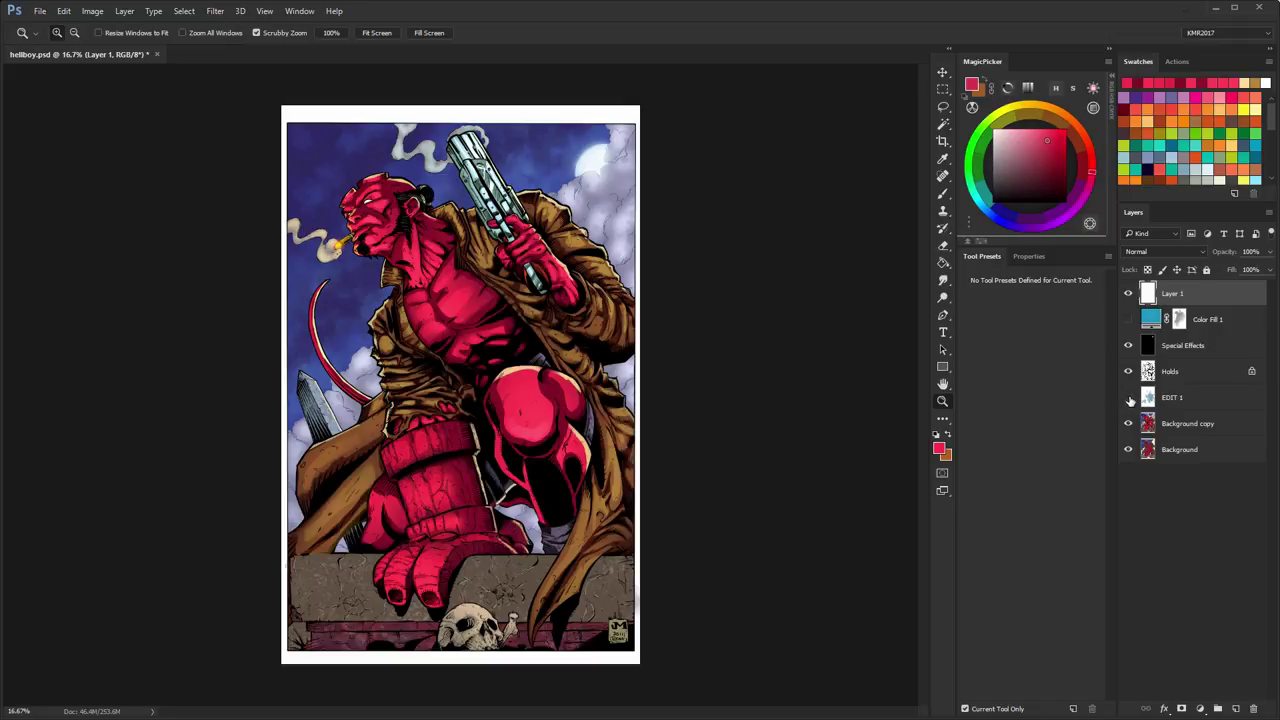
{"action": "left_click", "coordinate": [1128, 398]}
- Compare the figure's legs and coat at 25% zoom by toggling the EDIT 1 layer, leaving it shown
{"action": "left_click", "coordinate": [453, 327]}
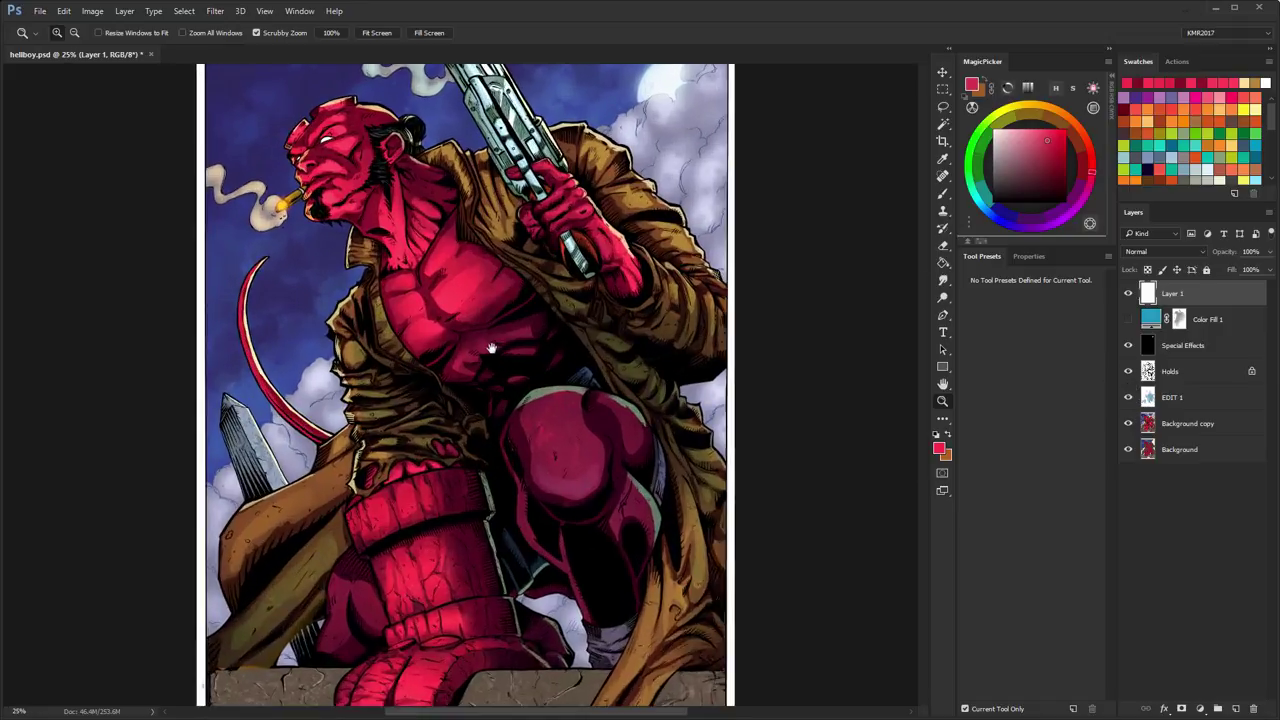
{"action": "left_click_drag", "start_coordinate": [492, 347], "coordinate": [588, 333]}
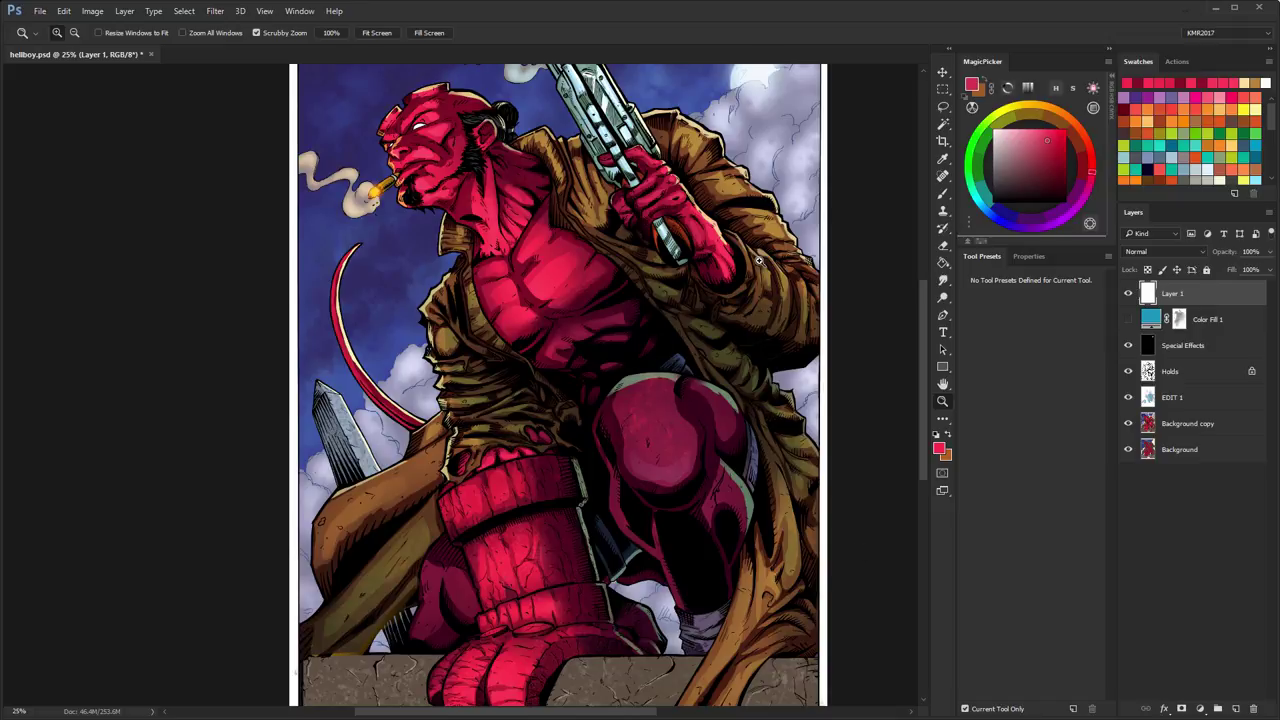
{"action": "left_click", "coordinate": [1129, 398]}
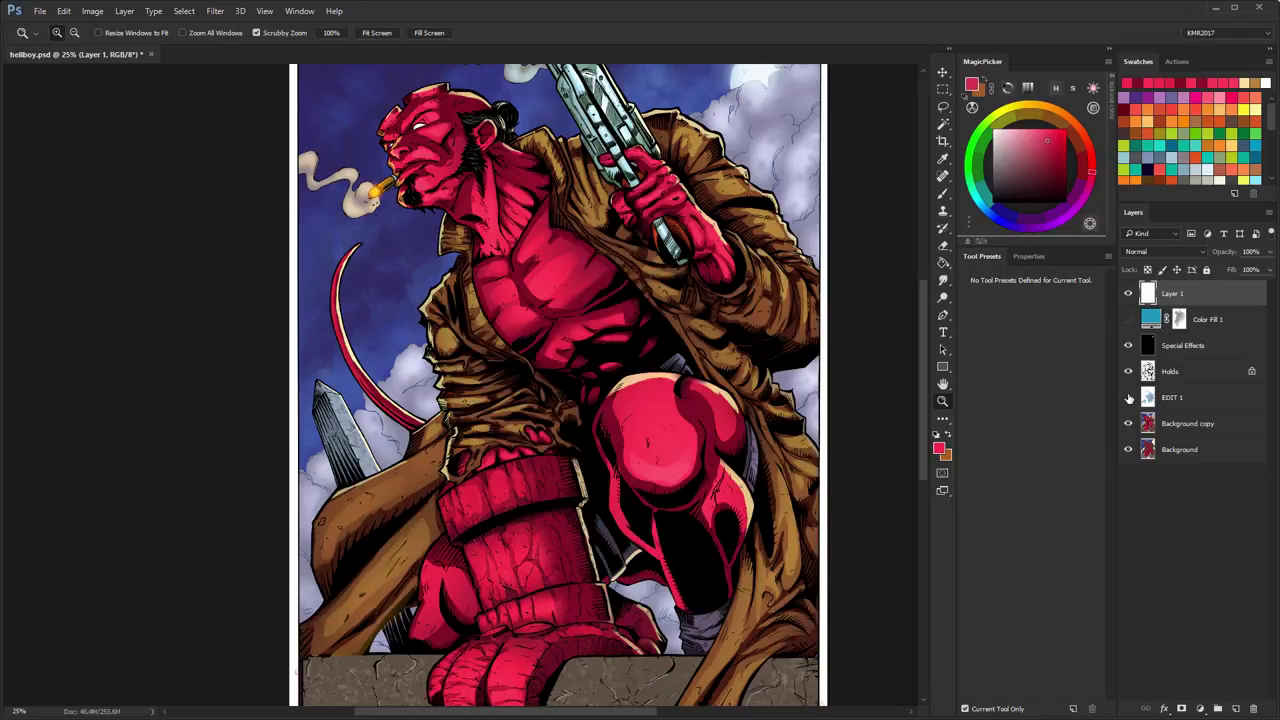
{"action": "left_click", "coordinate": [1129, 398]}
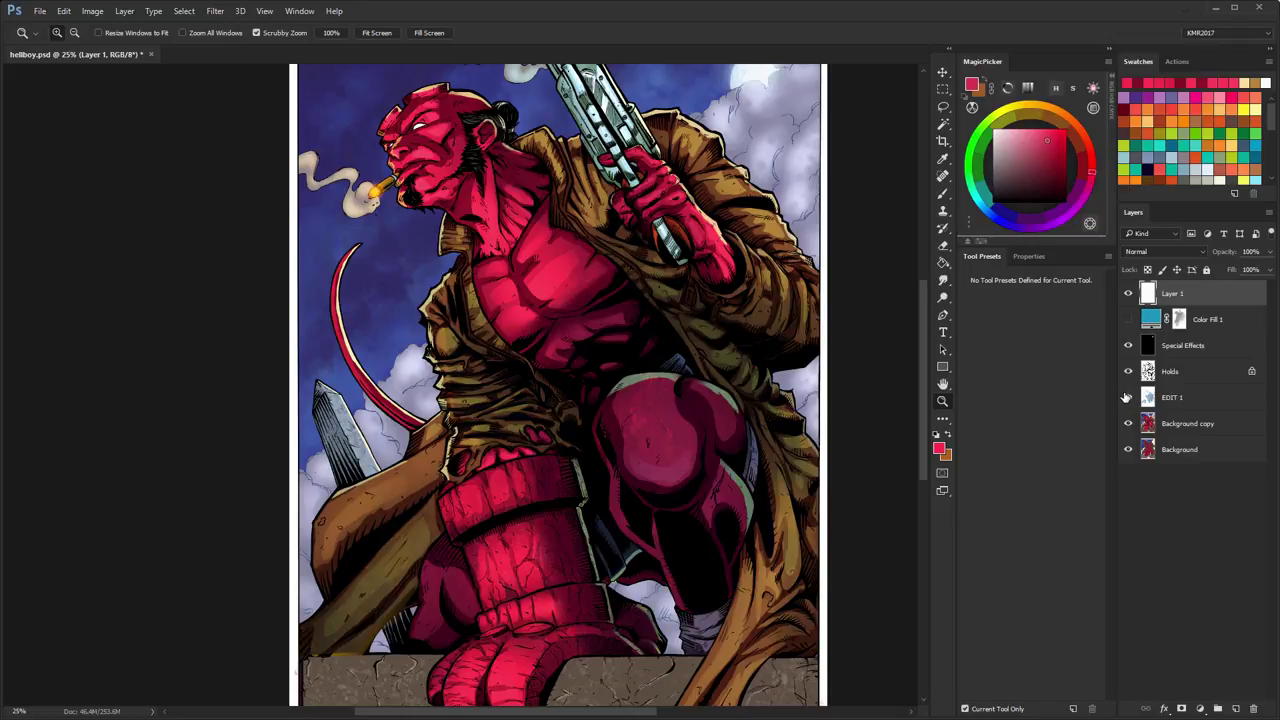
{"action": "left_click", "coordinate": [1128, 398]}
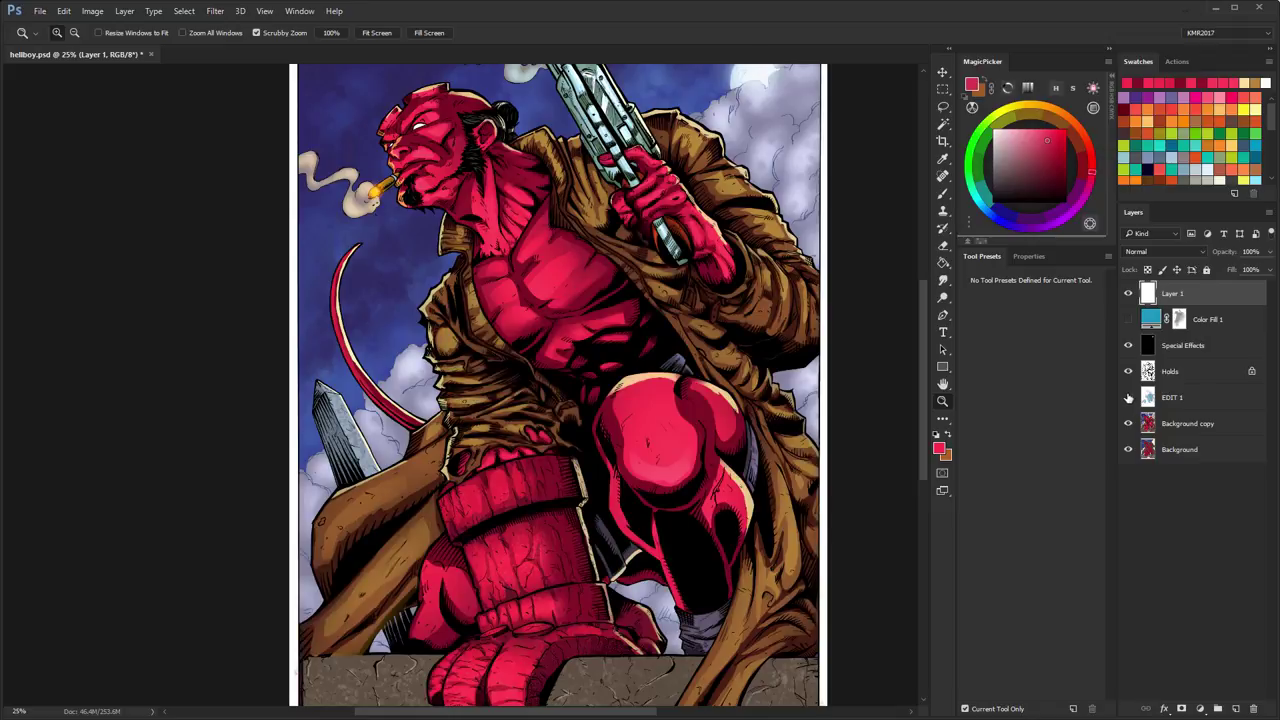
{"action": "left_click", "coordinate": [1129, 398]}
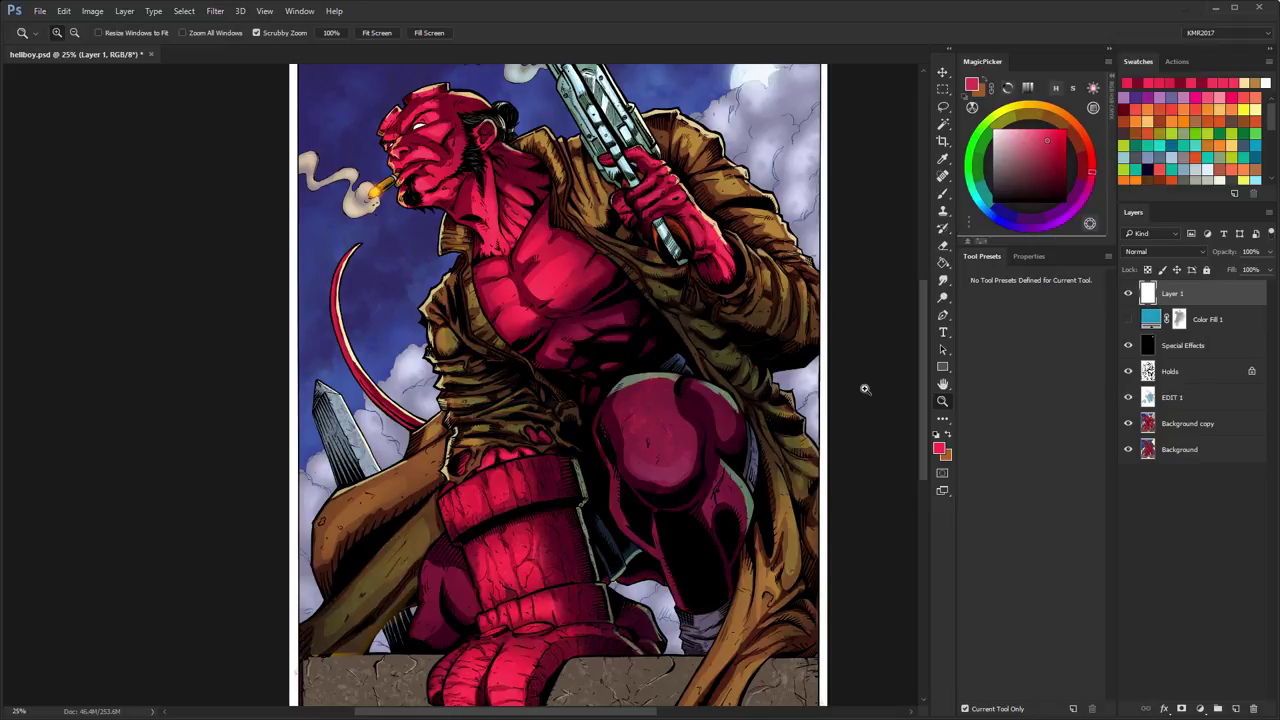
- Try large light pink strokes from the face down to the stone hand on the reduced page, undoing each one
{"action": "left_click", "coordinate": [901, 406], "text": "alt"}
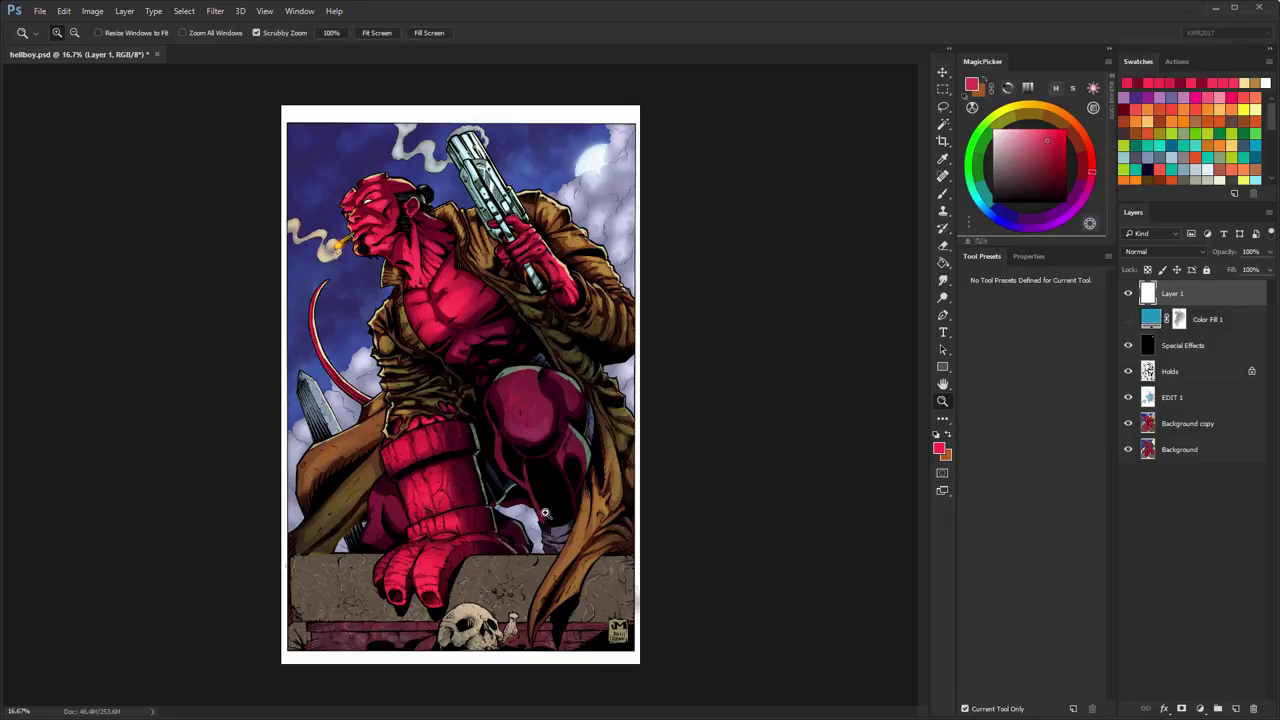
{"action": "left_click", "coordinate": [571, 393], "text": "alt"}
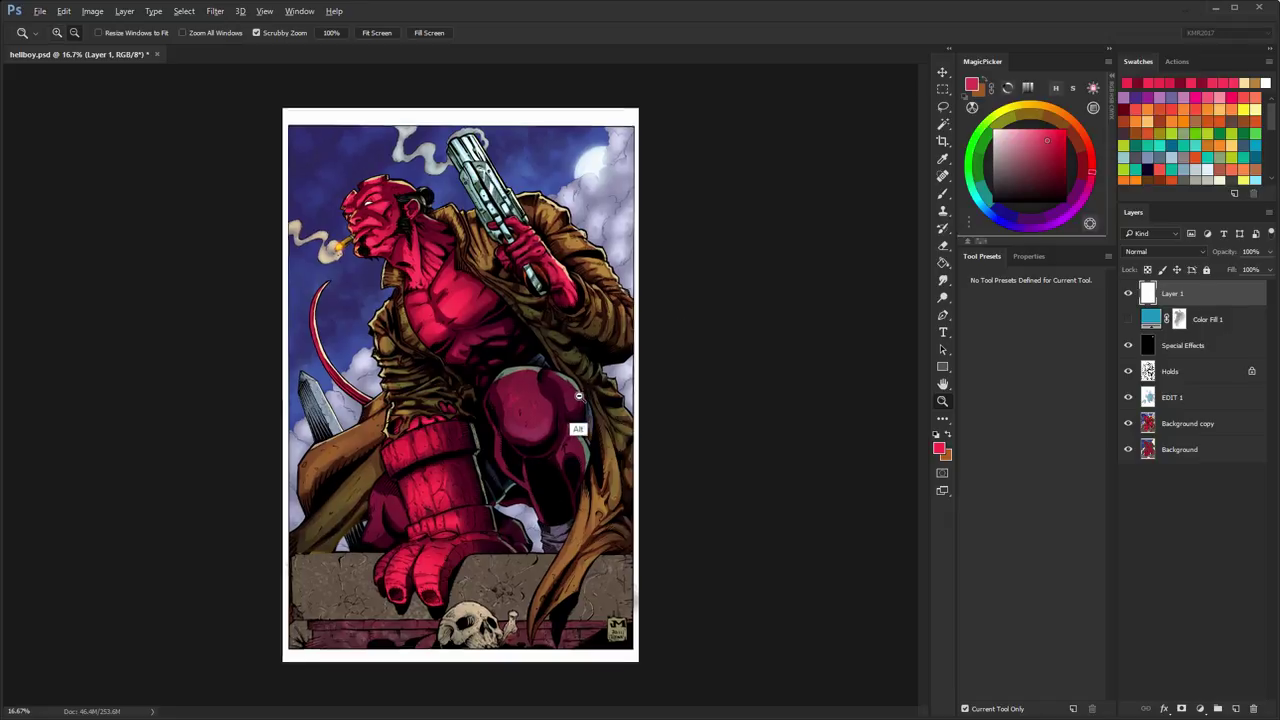
{"action": "left_click", "coordinate": [569, 376], "text": "alt"}
{"action": "left_click", "coordinate": [569, 374], "text": "alt"}
{"action": "key", "text": "b"}
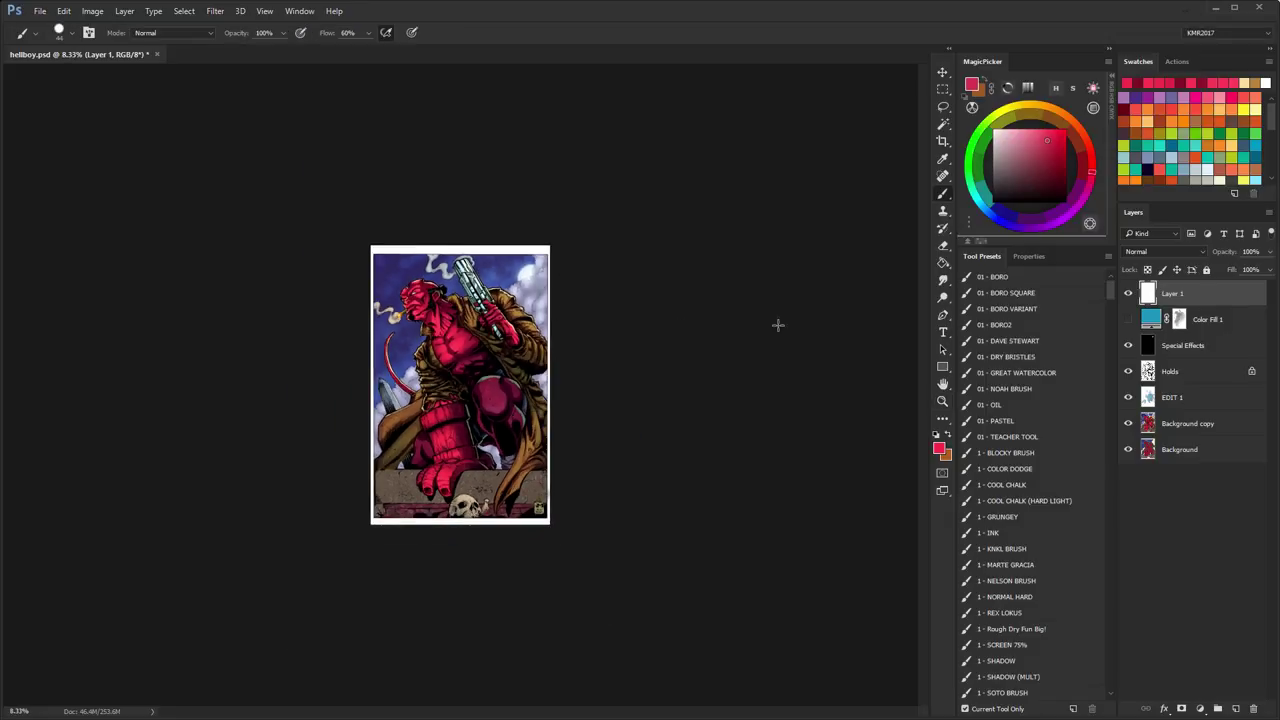
{"action": "left_click", "coordinate": [1012, 128]}
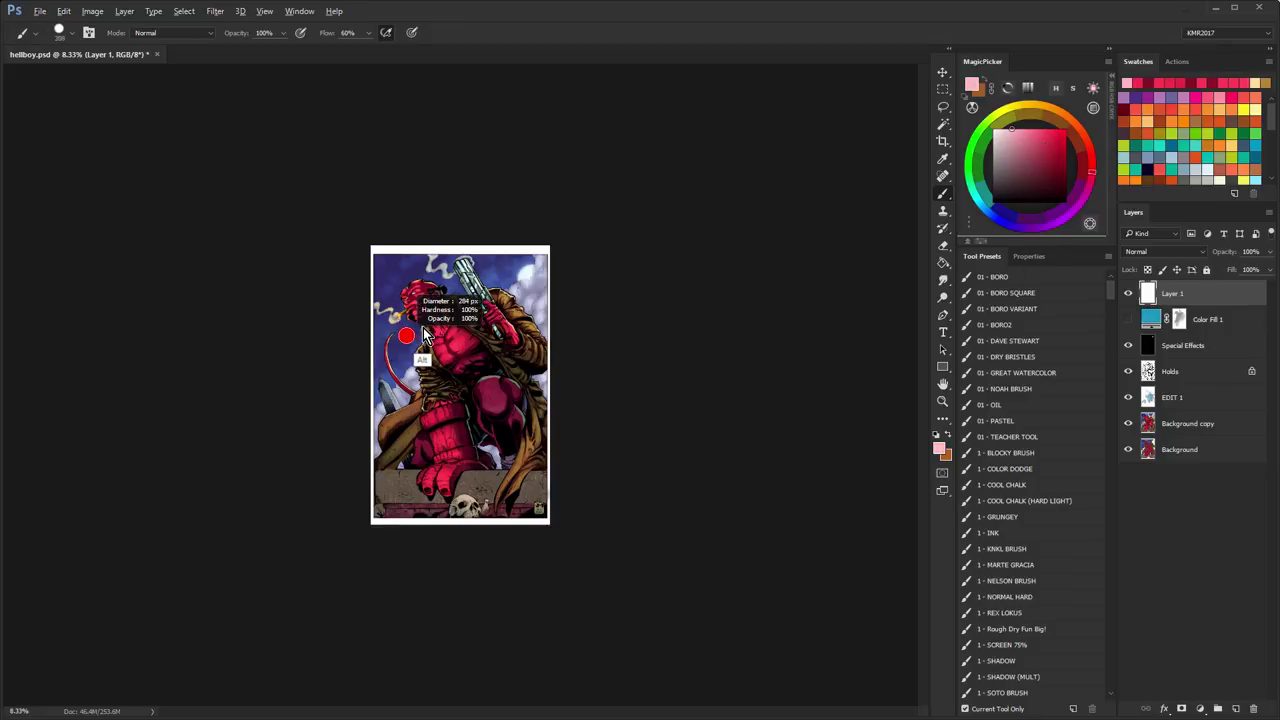
{"action": "left_click_drag", "start_coordinate": [416, 282], "coordinate": [459, 476]}
{"action": "key", "text": "ctrl+z"}
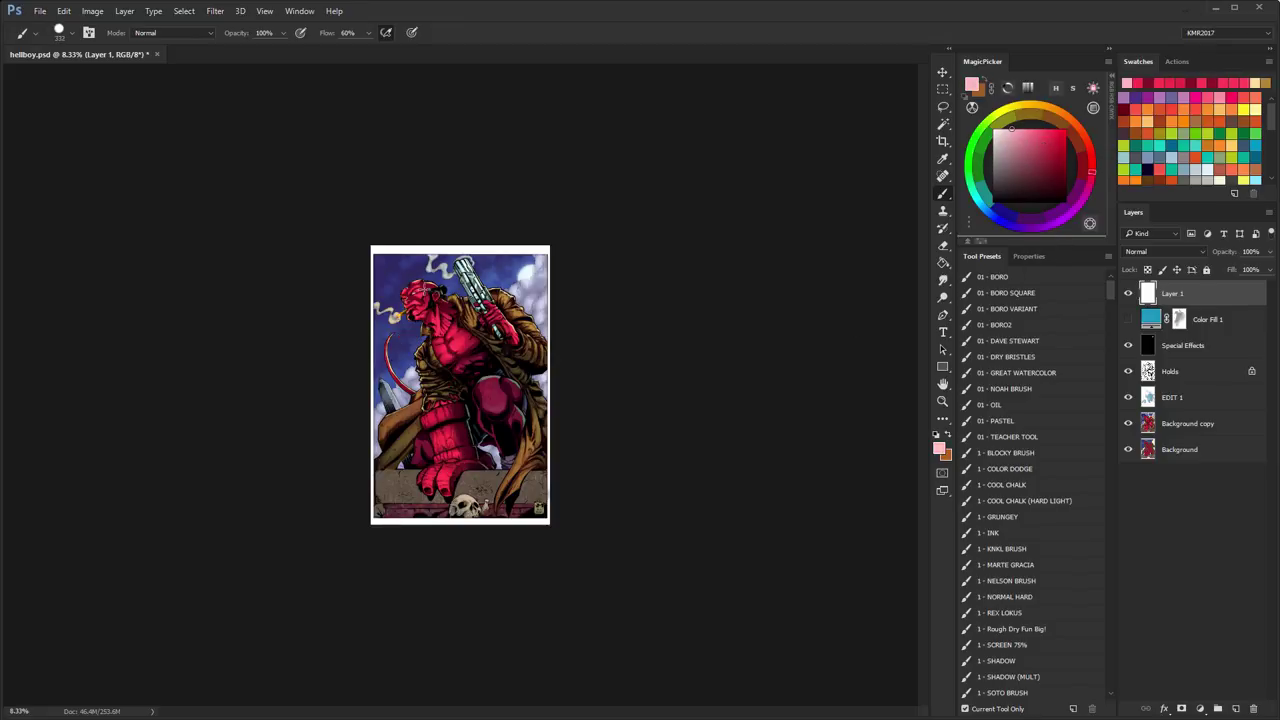
{"action": "mouse_move", "coordinate": [416, 284]}
{"action": "left_mouse_down"}
{"action": "mouse_move", "coordinate": [451, 384]}
{"action": "mouse_move", "coordinate": [459, 478]}
{"action": "left_mouse_up"}
{"action": "key", "text": "ctrl+z"}
{"action": "mouse_move", "coordinate": [416, 288]}
{"action": "left_mouse_down"}
{"action": "mouse_move", "coordinate": [446, 340]}
{"action": "mouse_move", "coordinate": [455, 482]}
{"action": "left_mouse_up"}
{"action": "key", "text": "ctrl+z"}
- Try light pink strokes linking the face, gun, chest and stone hand, and undo them
{"action": "mouse_move", "coordinate": [416, 284]}
{"action": "left_mouse_down"}
{"action": "mouse_move", "coordinate": [495, 326]}
{"action": "mouse_move", "coordinate": [505, 346]}
{"action": "left_mouse_up"}
{"action": "key", "text": "ctrl+z"}
{"action": "left_click_drag", "start_coordinate": [468, 278], "coordinate": [429, 312]}
{"action": "mouse_move", "coordinate": [464, 325]}
{"action": "left_mouse_down"}
{"action": "mouse_move", "coordinate": [448, 380]}
{"action": "mouse_move", "coordinate": [458, 472]}
{"action": "left_mouse_up"}
{"action": "key", "text": "ctrl+z"}
{"action": "key", "text": "ctrl+alt+z"}
- Hide the EDIT 1 layer to examine the original coloring of the upper figure at 25% zoom
{"action": "key", "text": "ctrl+equal"}
{"action": "key", "text": "ctrl+equal"}
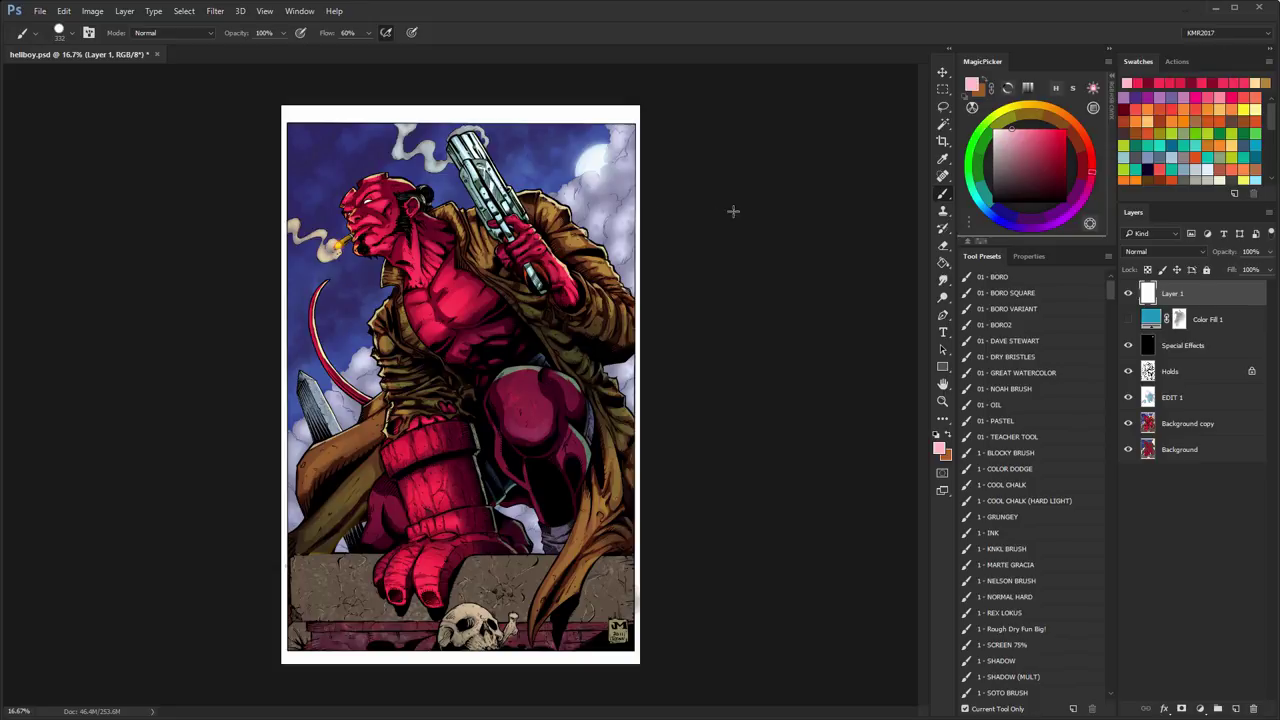
{"action": "left_click", "coordinate": [1128, 397]}
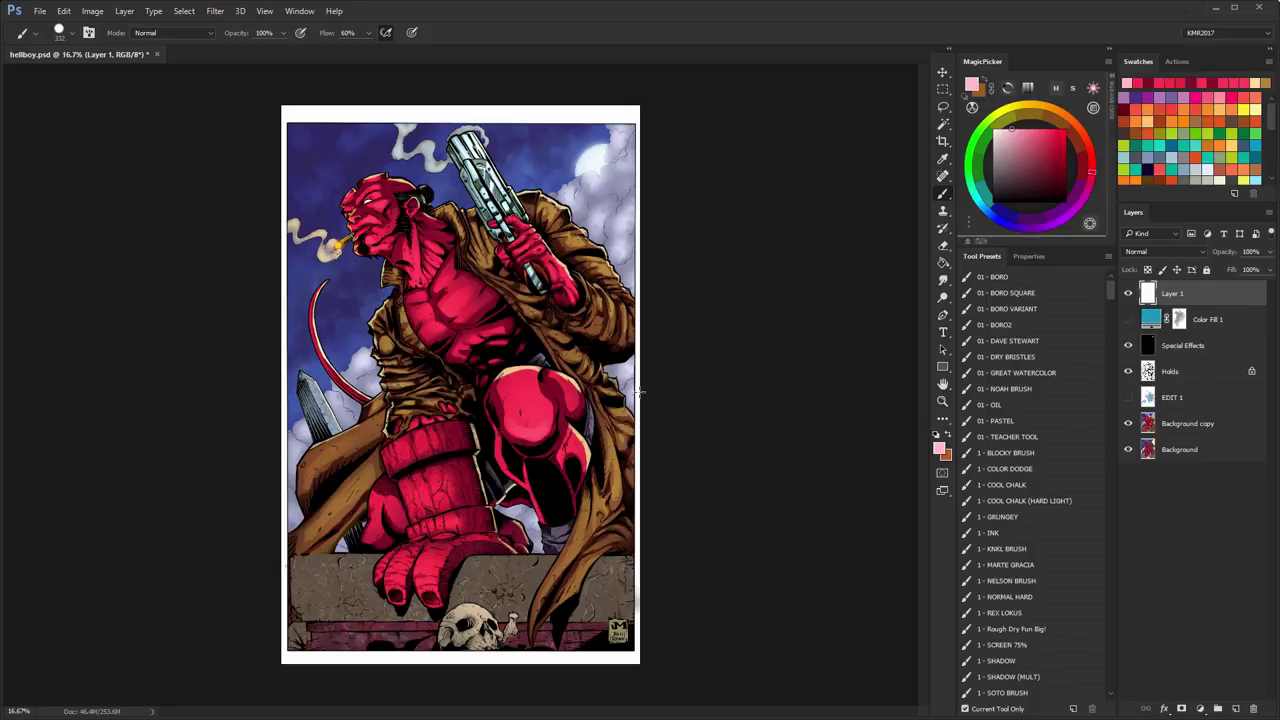
{"action": "key", "text": "z"}
{"action": "left_click", "coordinate": [562, 212]}
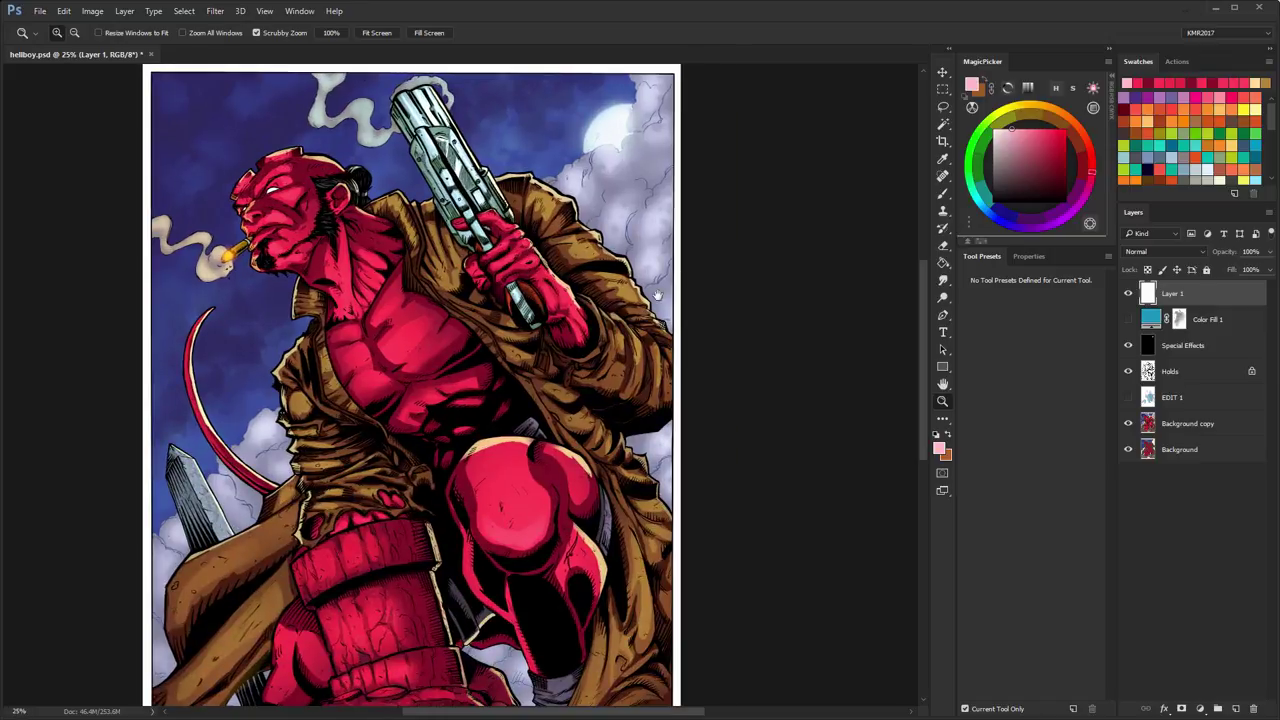
{"action": "left_click_drag", "start_coordinate": [657, 295], "coordinate": [731, 326]}
- Isolate the Holds layer to examine the line art around the gun and moon, and try a brush mark there
{"action": "left_click", "coordinate": [1128, 371], "text": "alt"}
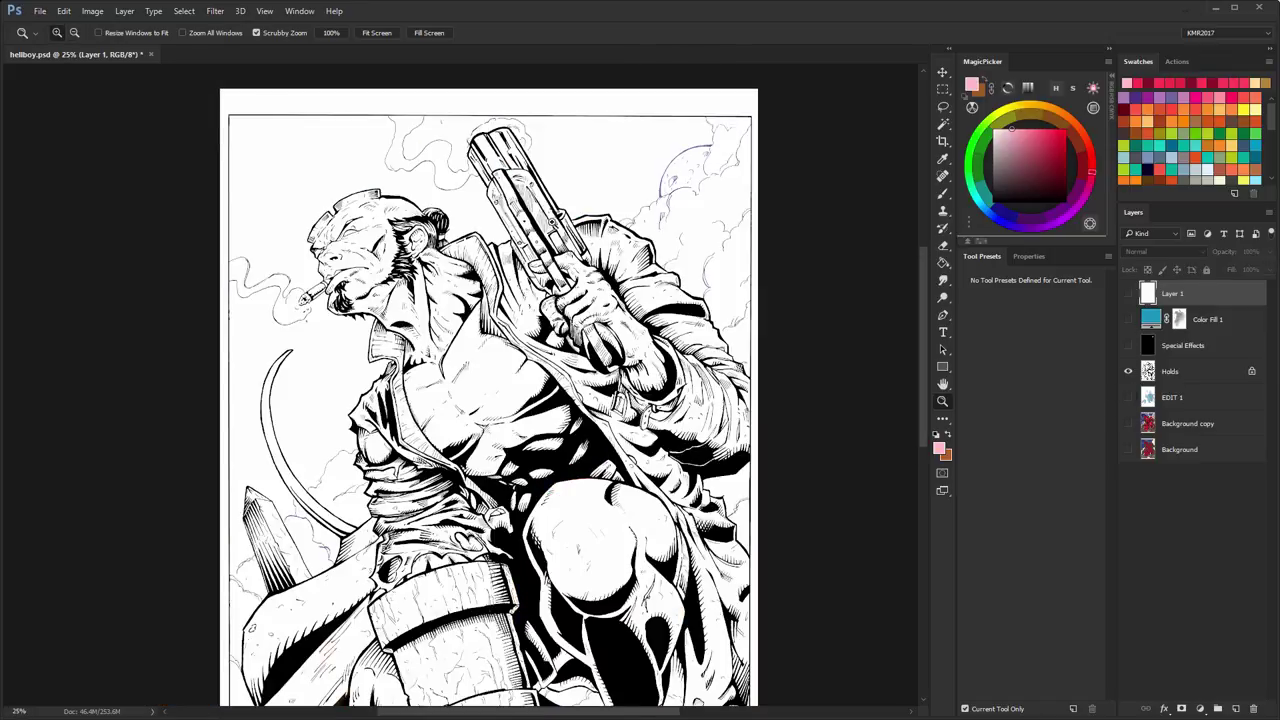
{"action": "left_click", "coordinate": [554, 222]}
{"action": "left_click", "coordinate": [679, 241]}
{"action": "left_click_drag", "start_coordinate": [679, 241], "coordinate": [571, 438]}
{"action": "key", "text": "b"}
{"action": "left_click", "coordinate": [744, 260]}
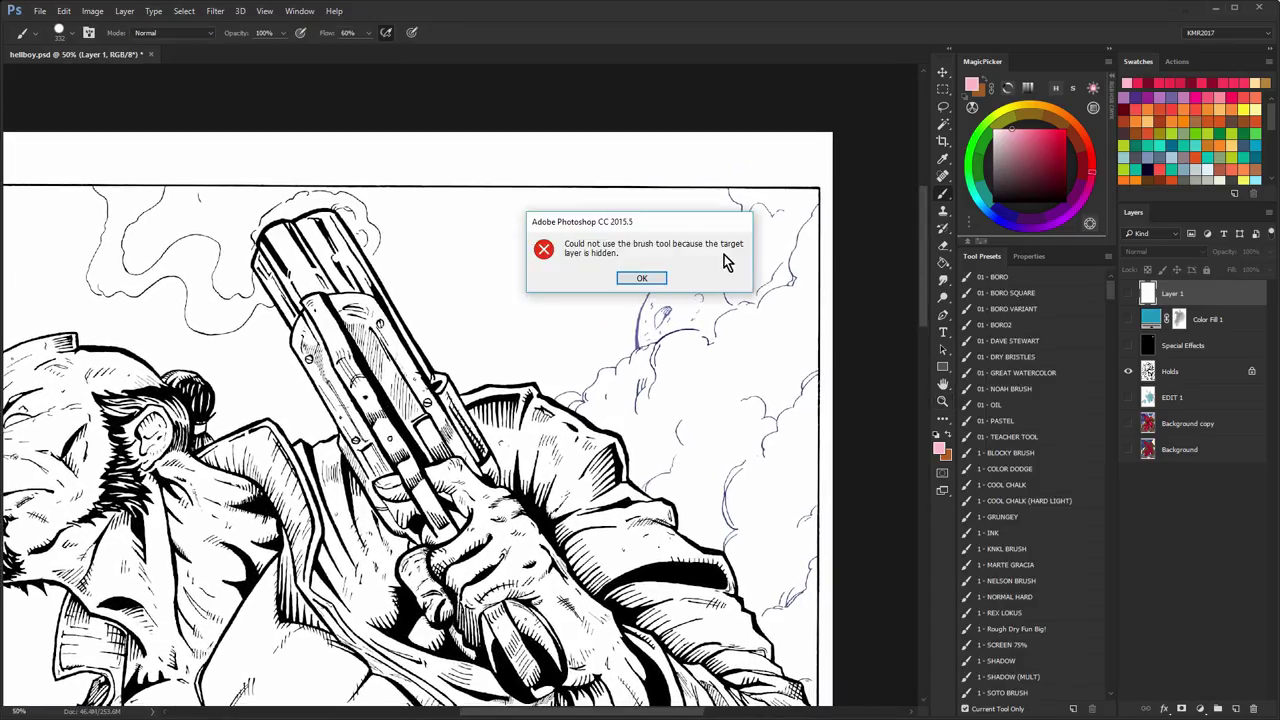
{"action": "left_click", "coordinate": [650, 277]}
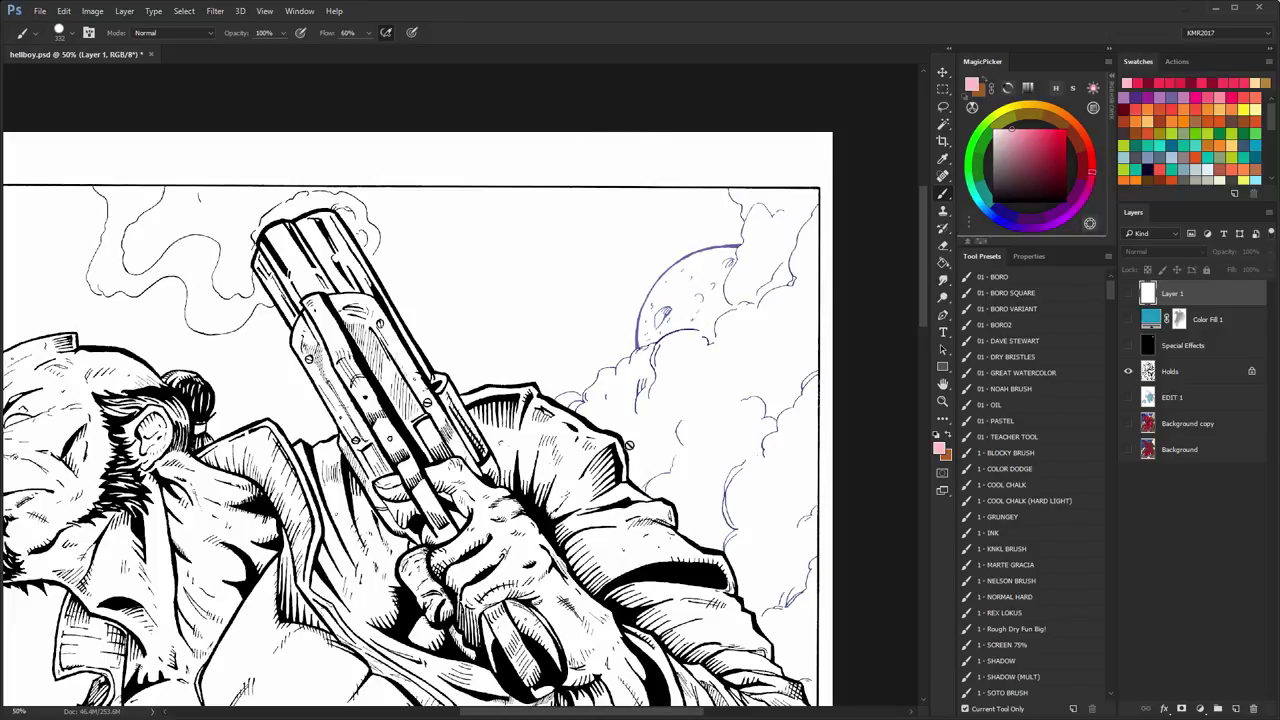
- Examine the wider line art and restore the visibility of the other layers
{"action": "left_click", "coordinate": [942, 402]}
{"action": "left_click", "coordinate": [827, 444], "text": "alt"}
{"action": "left_click", "coordinate": [827, 444], "text": "alt"}
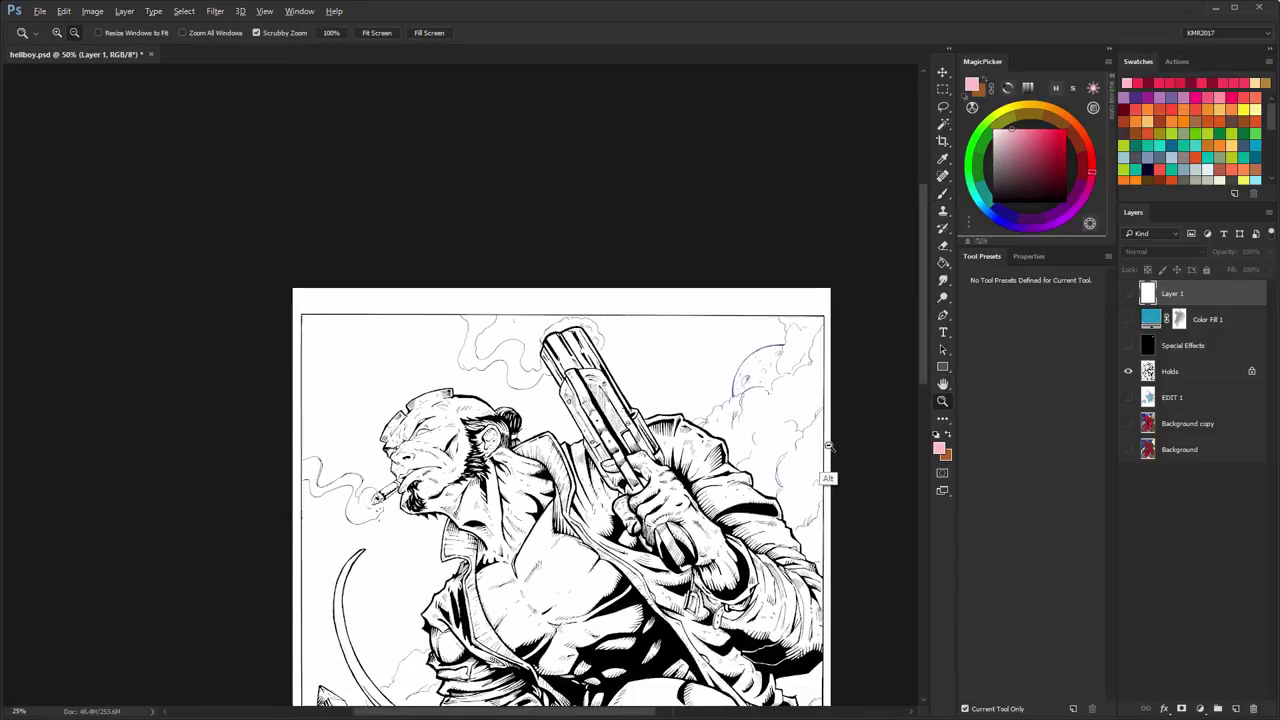
{"action": "left_click", "coordinate": [827, 444], "text": "alt"}
{"action": "left_click", "coordinate": [1128, 371], "text": "alt"}
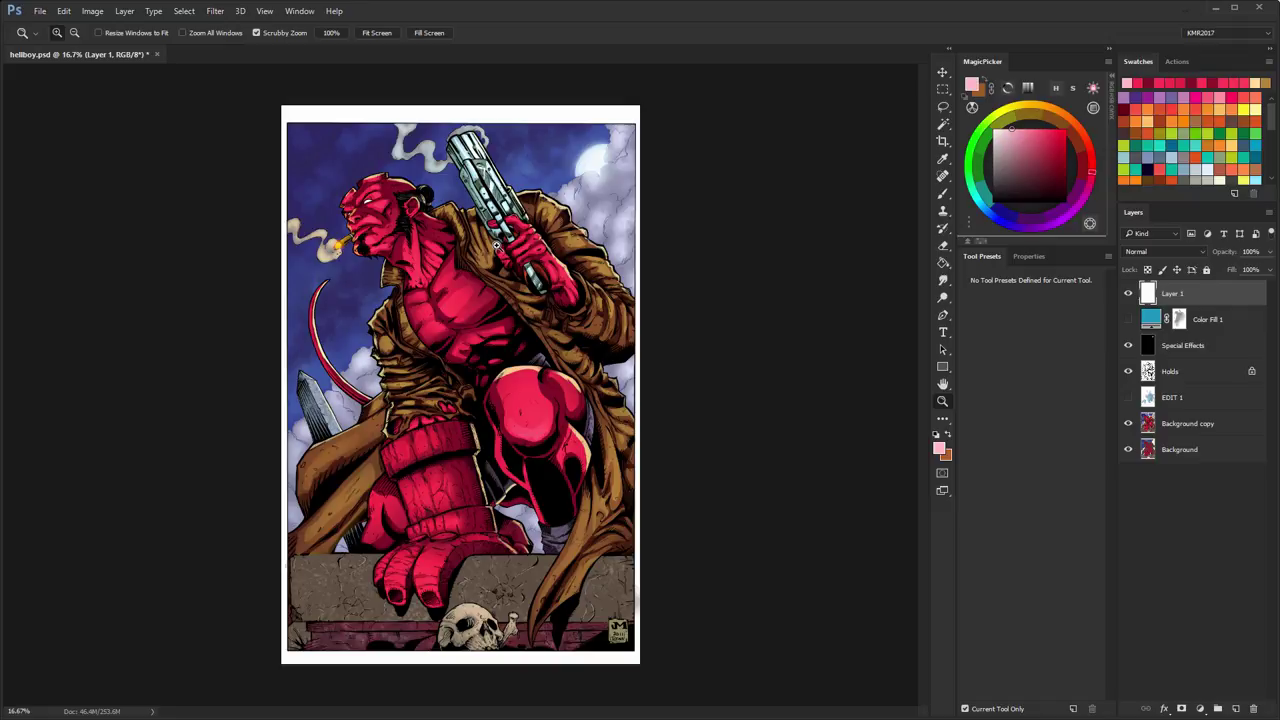
- Show the EDIT 1 and Color Fill 1 layers together and select Color Fill 1
{"action": "left_click", "coordinate": [1128, 397]}
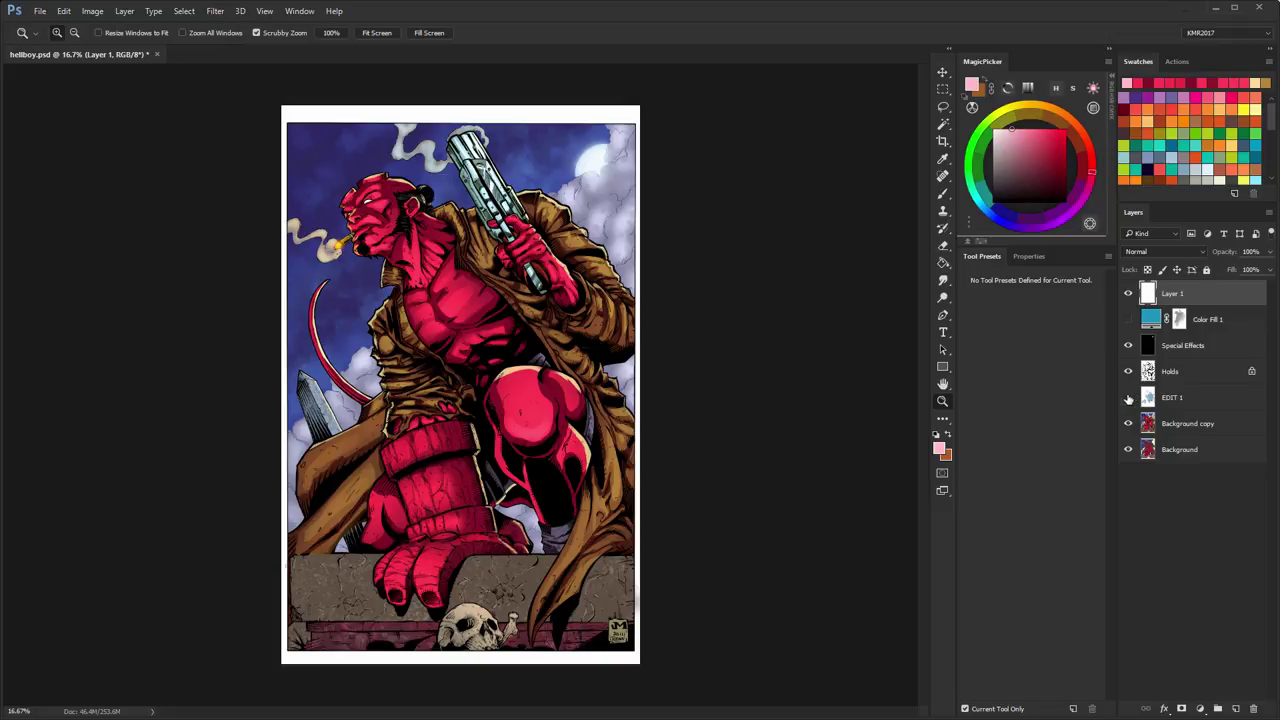
{"action": "left_click", "coordinate": [1128, 320]}
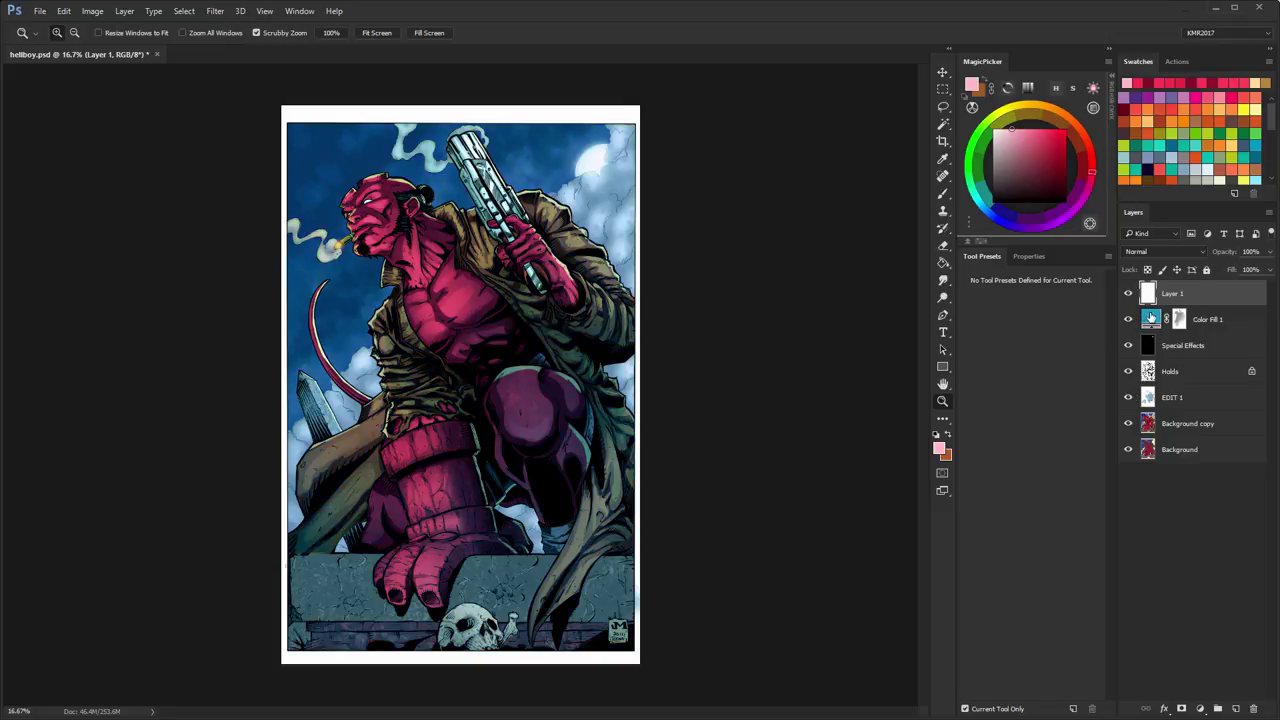
{"action": "left_click", "coordinate": [1151, 318]}
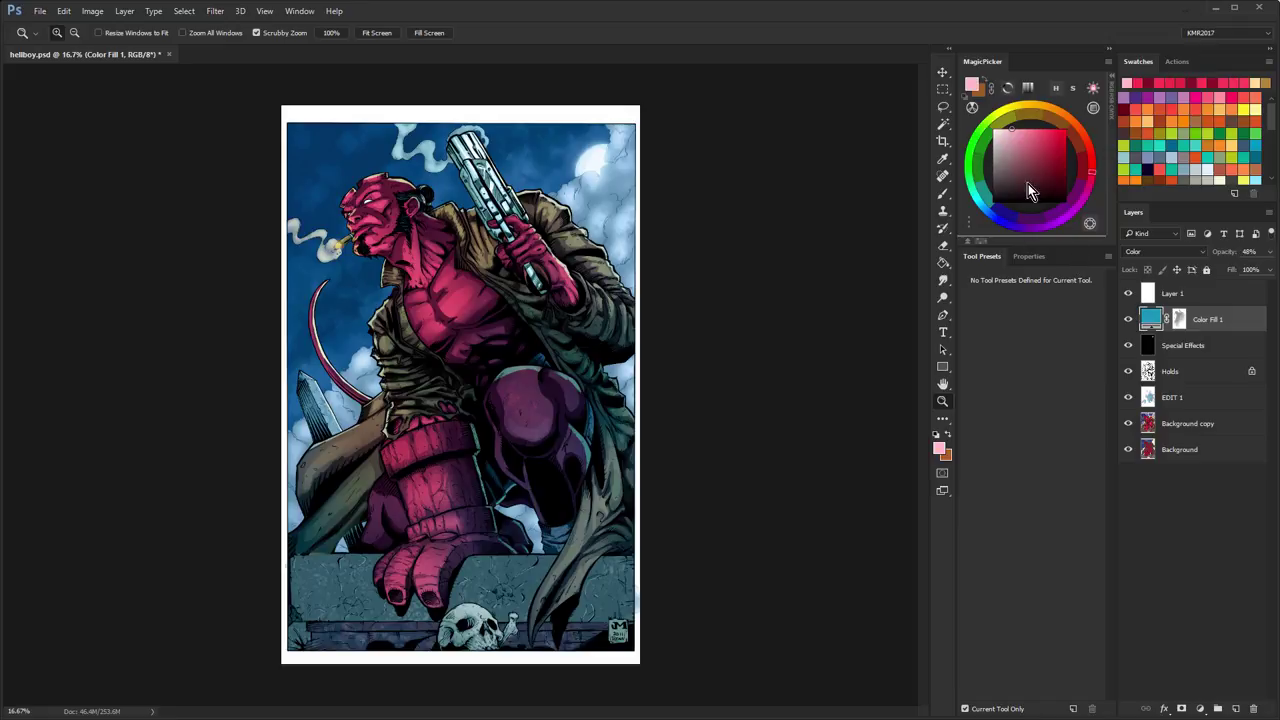
- Compare the artwork with and without the blue Color Fill 1 tint, leaving both Color Fill 1 and EDIT 1 hidden
{"action": "left_click", "coordinate": [1128, 319]}
{"action": "left_click", "coordinate": [1129, 320]}
{"action": "left_click", "coordinate": [1129, 320]}
{"action": "left_click", "coordinate": [1129, 397]}
- Load the 01 - TEACHER TOOL brush preset with its red color, after trying the 1 - INK preset
{"action": "left_click", "coordinate": [557, 396]}
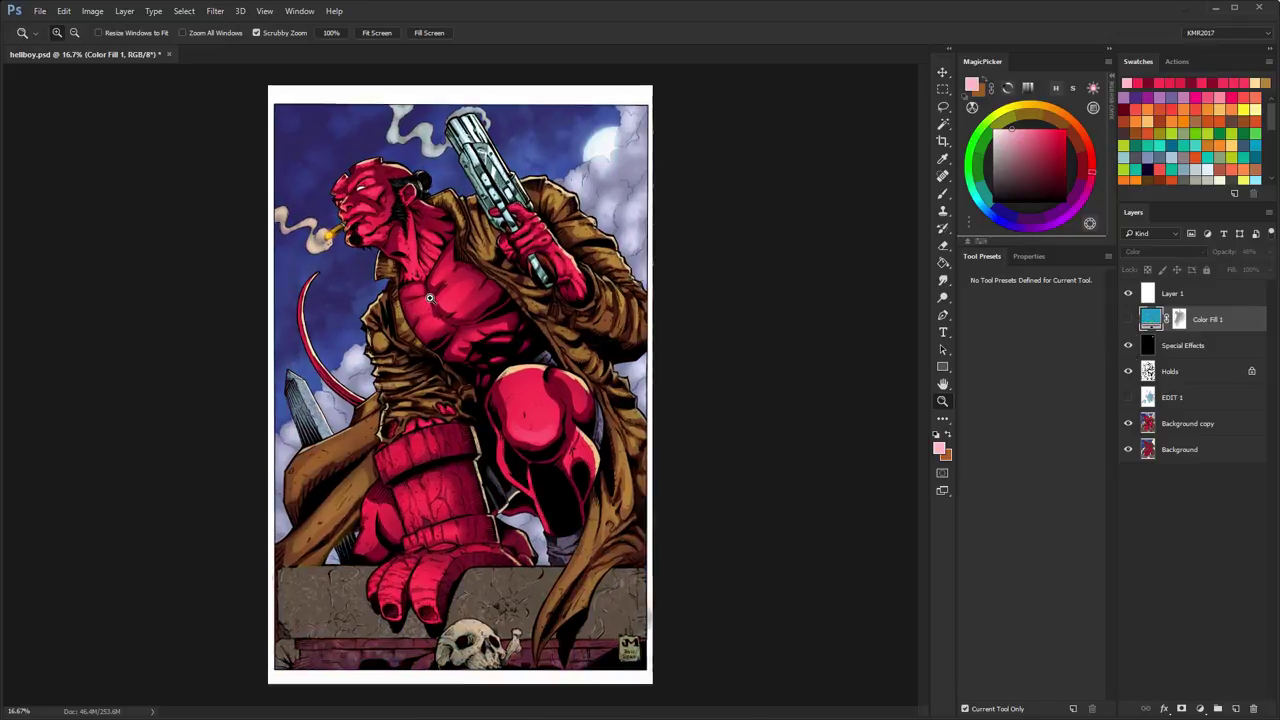
{"action": "key", "text": "b"}
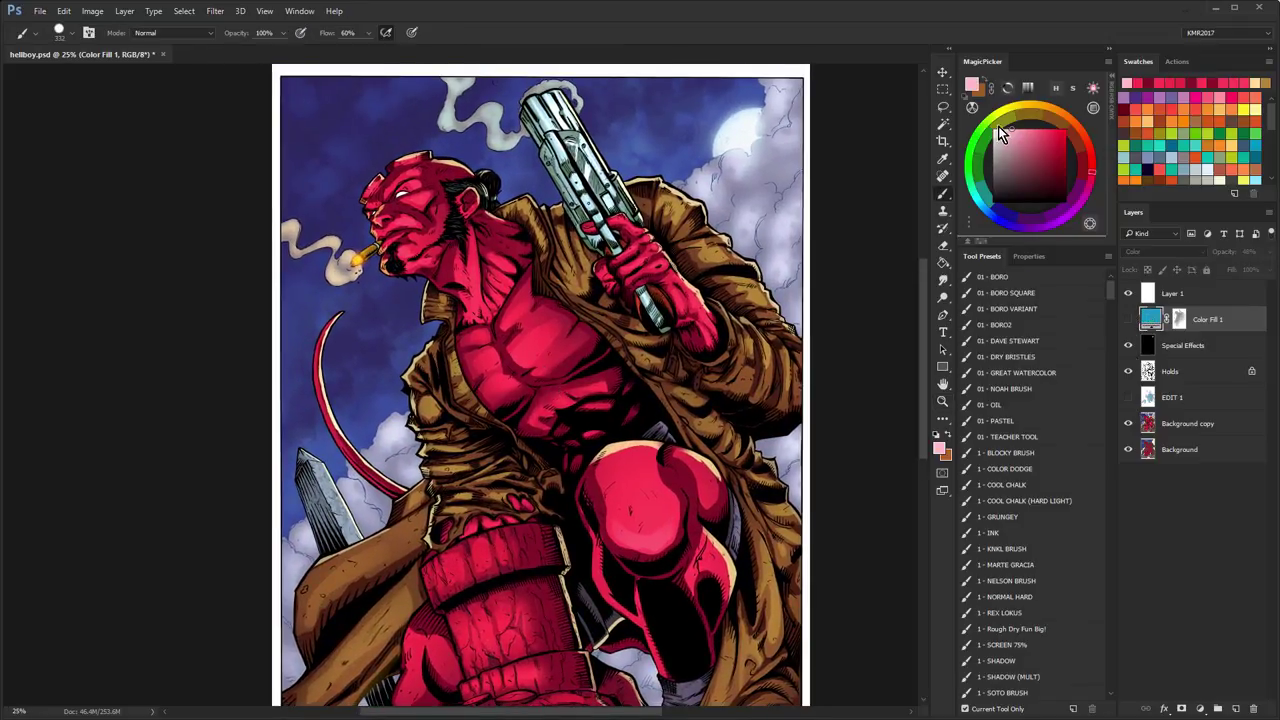
{"action": "left_click", "coordinate": [1036, 415]}
{"action": "left_click", "coordinate": [1008, 533]}
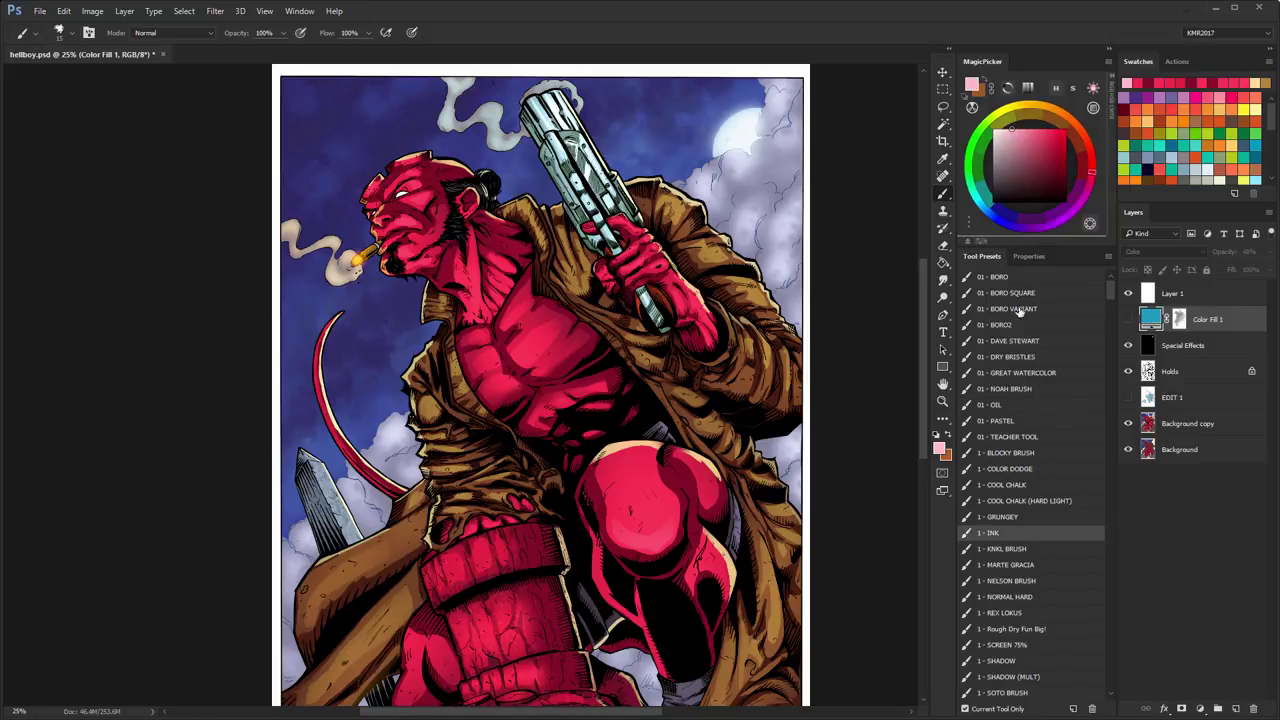
{"action": "left_click", "coordinate": [1017, 437]}
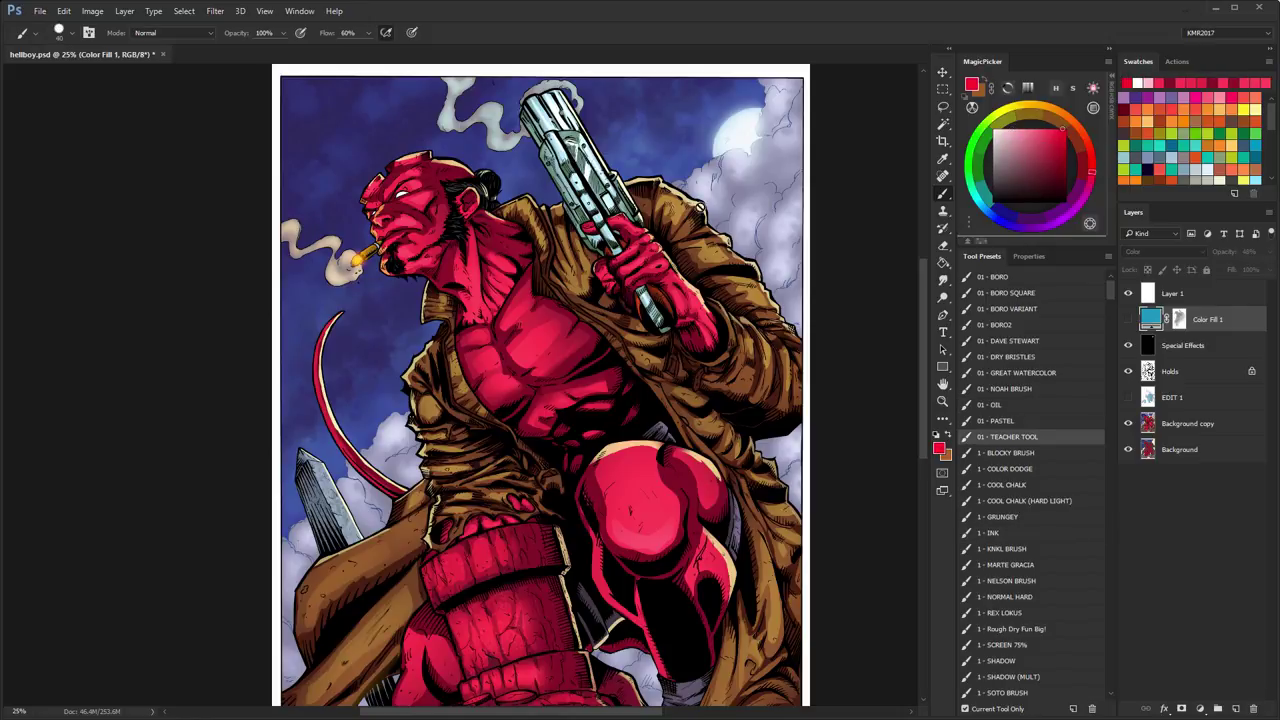
- Select Layer 1 and try a thick red stroke along the gun barrel's outer edge, undoing the stroke
{"action": "left_click_drag", "start_coordinate": [705, 207], "coordinate": [713, 207]}
{"action": "left_click", "coordinate": [1175, 295]}
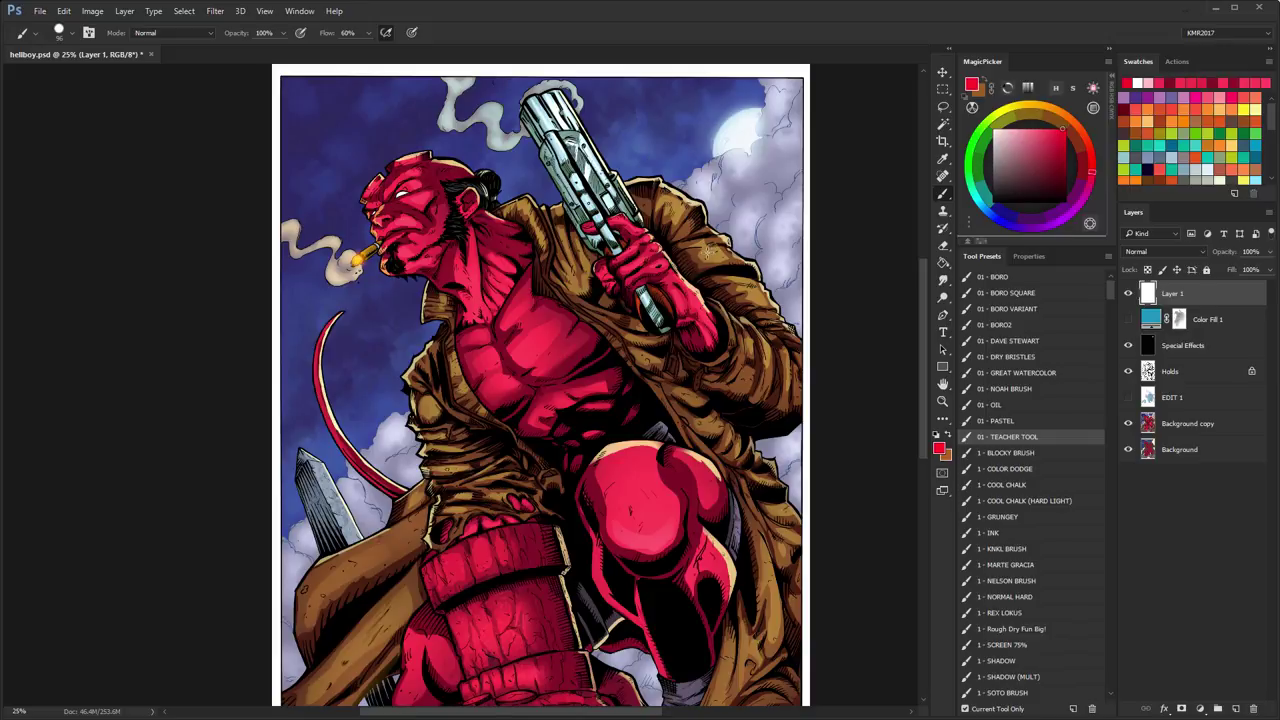
{"action": "left_click_drag", "start_coordinate": [570, 96], "coordinate": [600, 138]}
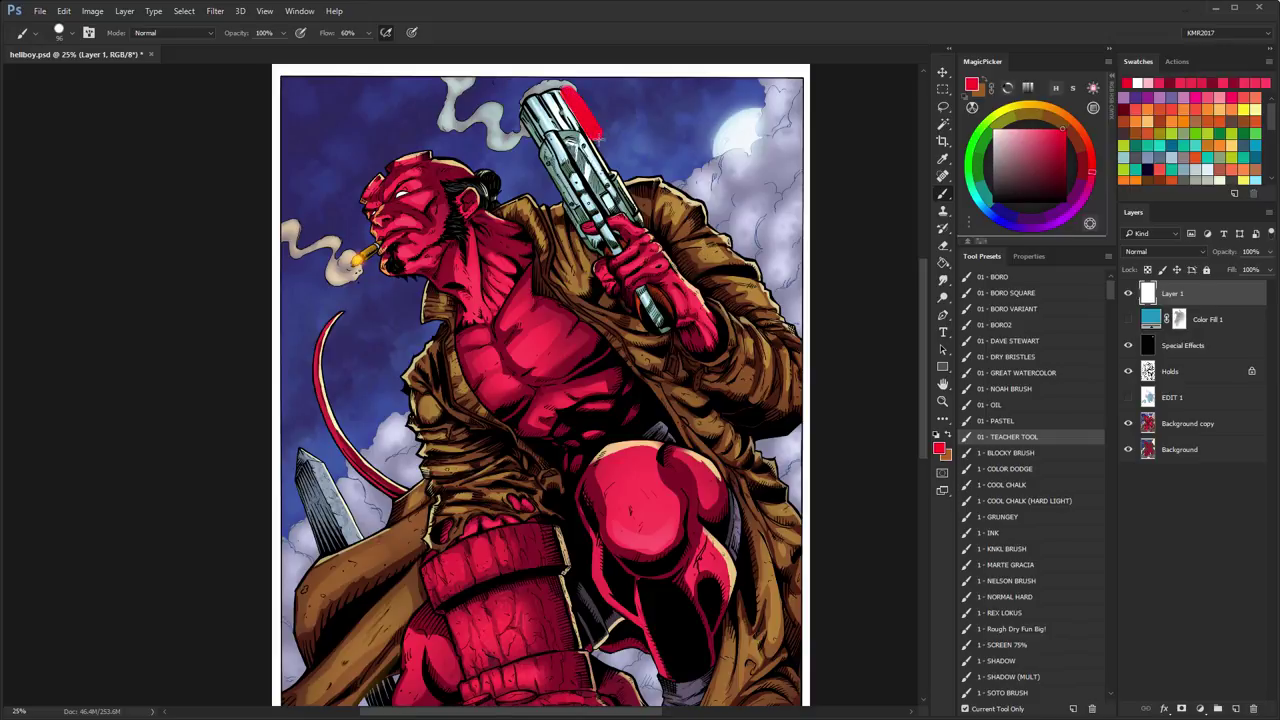
{"action": "key", "text": "ctrl+z"}
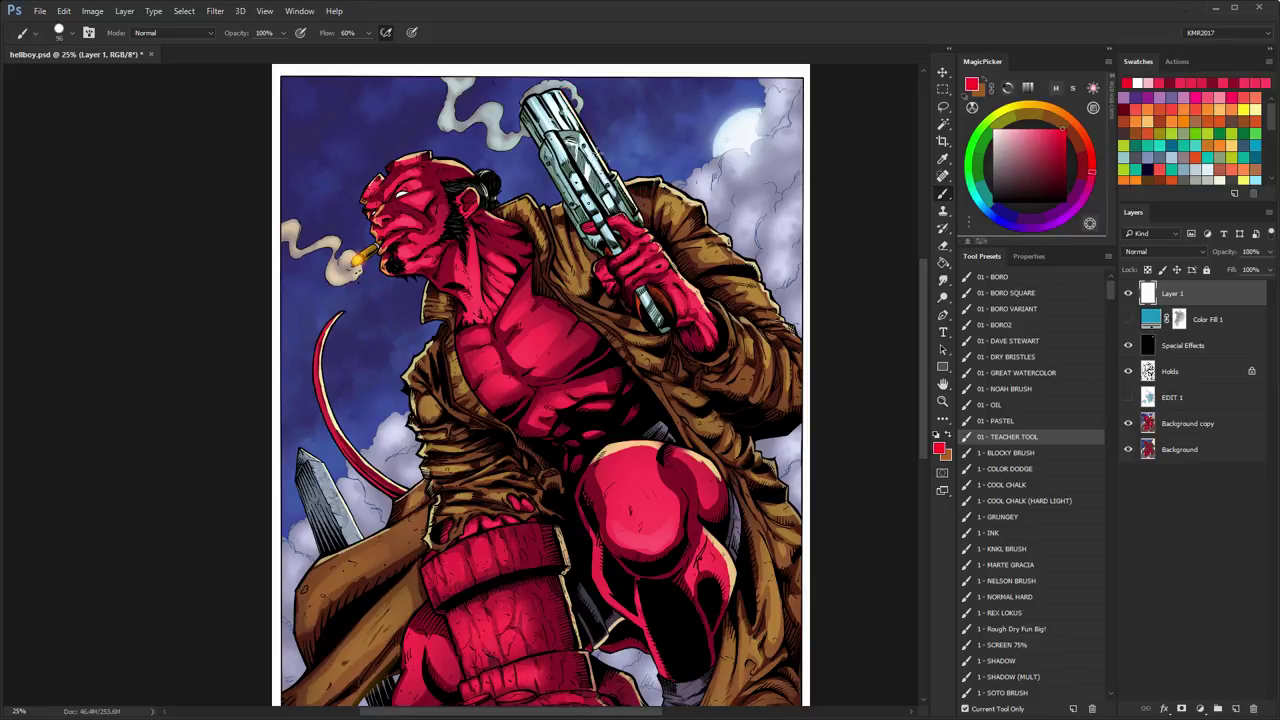
- Mark the outer edges of the gun, raised coat sleeve, knee, calf and stone forearm with thick red strokes
{"action": "mouse_move", "coordinate": [630, 180]}
{"action": "left_mouse_down"}
{"action": "mouse_move", "coordinate": [676, 182]}
{"action": "mouse_move", "coordinate": [765, 268]}
{"action": "mouse_move", "coordinate": [790, 328]}
{"action": "left_mouse_up"}
{"action": "left_click_drag", "start_coordinate": [570, 88], "coordinate": [648, 245]}
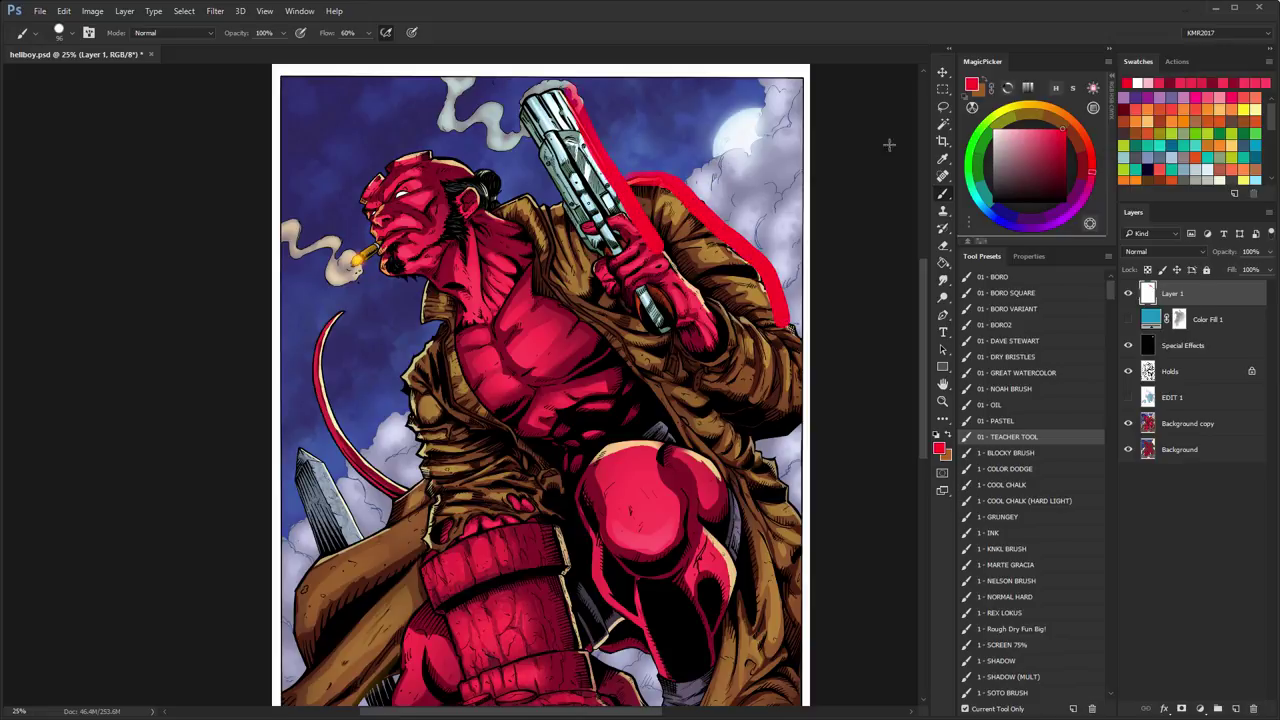
{"action": "left_click_drag", "start_coordinate": [761, 213], "coordinate": [718, 142]}
{"action": "left_click_drag", "start_coordinate": [576, 370], "coordinate": [688, 408]}
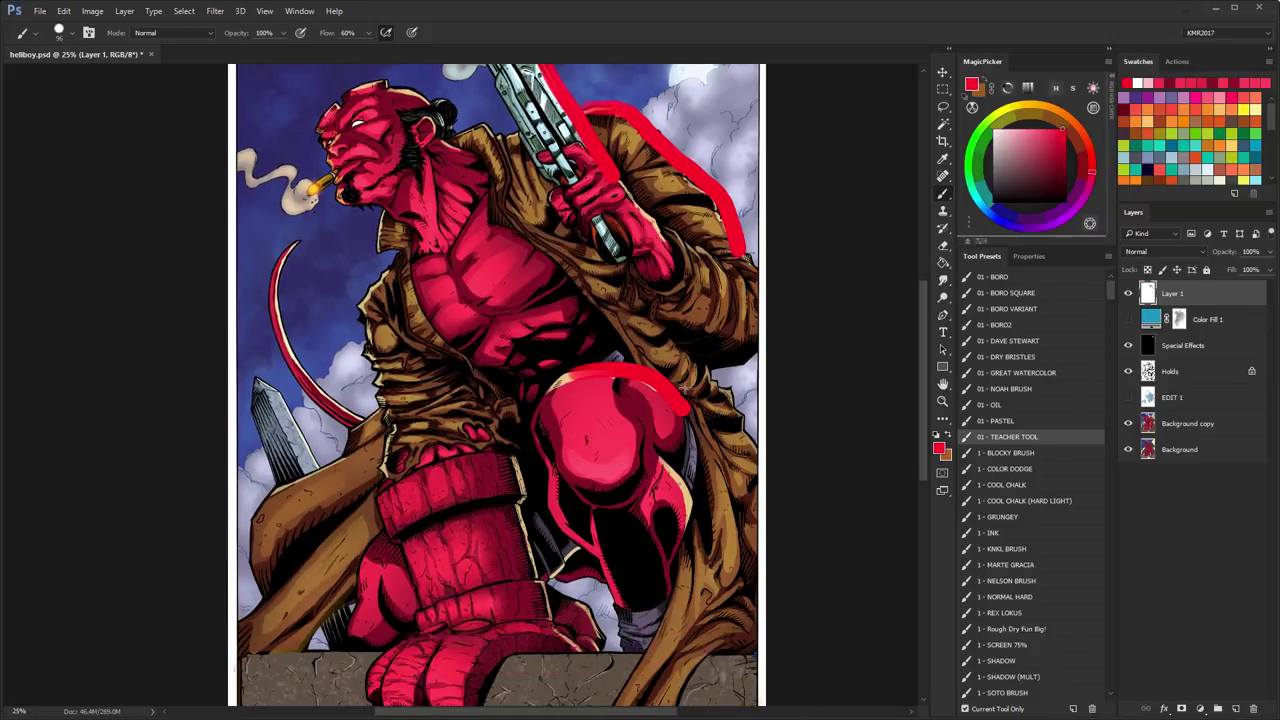
{"action": "left_click_drag", "start_coordinate": [648, 450], "coordinate": [680, 545]}
{"action": "left_click_drag", "start_coordinate": [511, 440], "coordinate": [560, 633]}
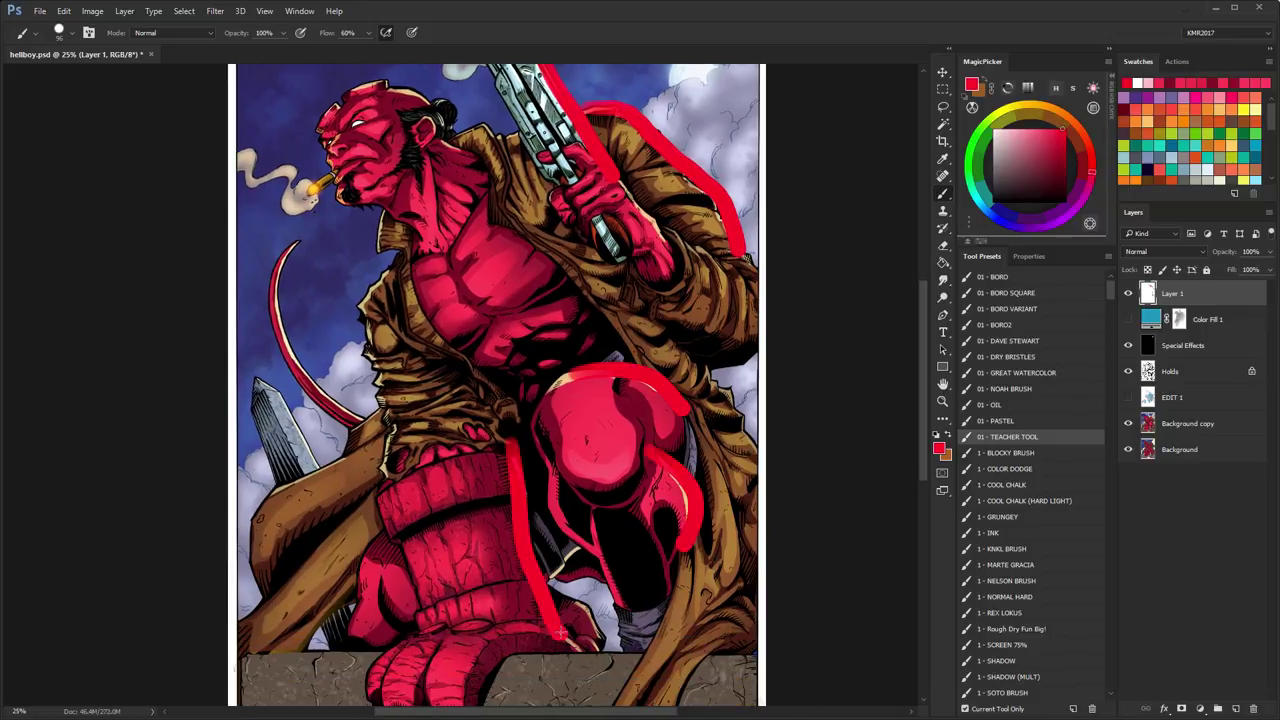
- Trace the lowered coat sleeve, tail, top of the head and flared coat edge with thick red strokes
{"action": "mouse_move", "coordinate": [393, 258]}
{"action": "left_mouse_down"}
{"action": "mouse_move", "coordinate": [372, 400]}
{"action": "mouse_move", "coordinate": [412, 486]}
{"action": "left_mouse_up"}
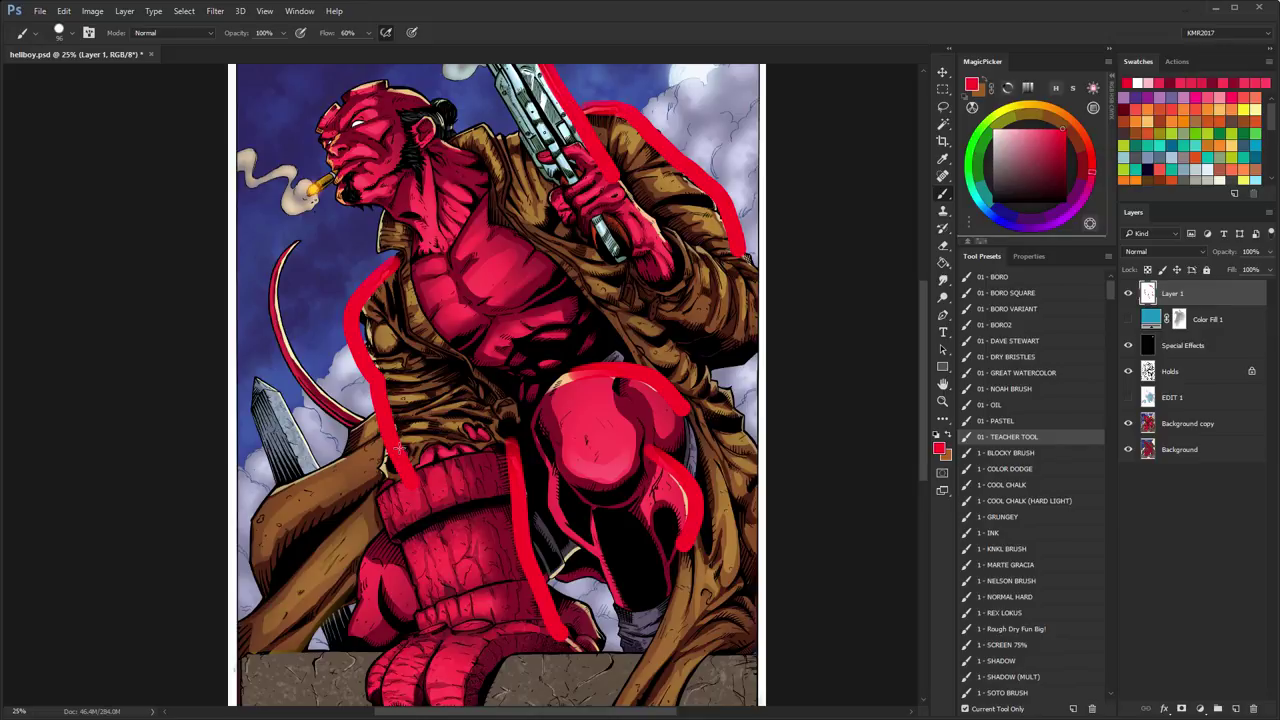
{"action": "mouse_move", "coordinate": [298, 242]}
{"action": "left_mouse_down"}
{"action": "mouse_move", "coordinate": [312, 364]}
{"action": "mouse_move", "coordinate": [370, 415]}
{"action": "left_mouse_up"}
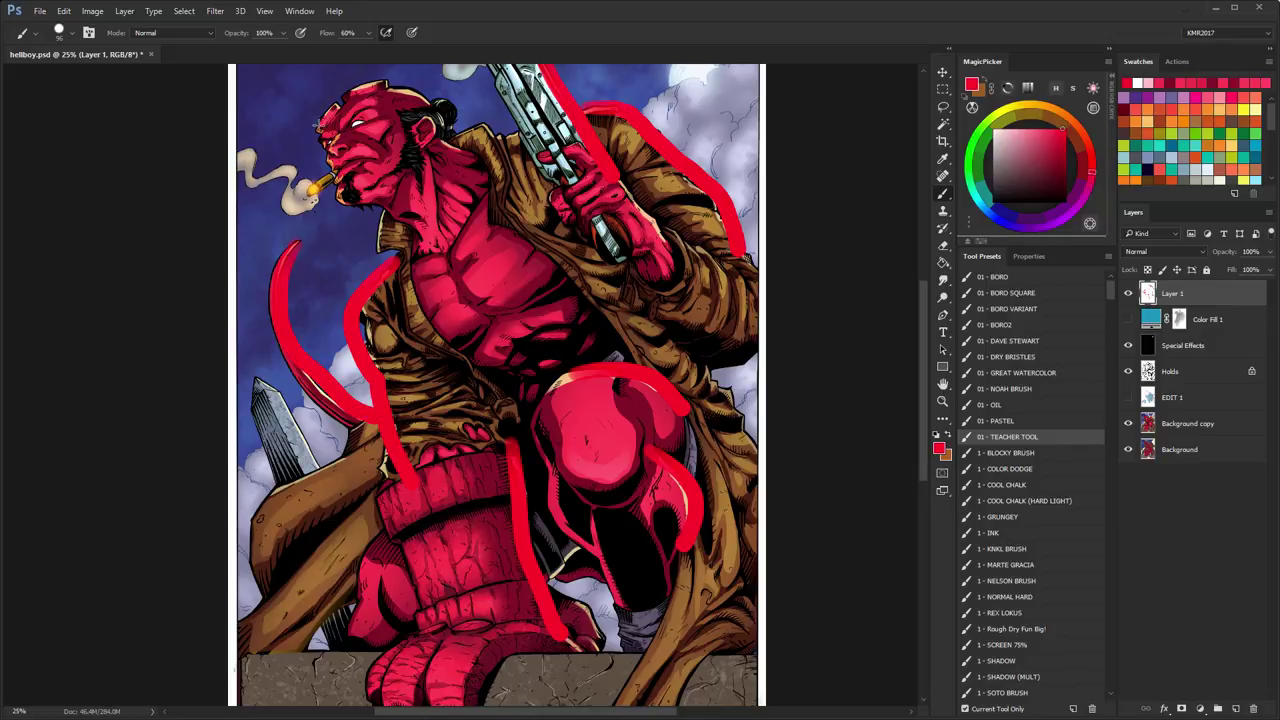
{"action": "mouse_move", "coordinate": [319, 125]}
{"action": "left_mouse_down"}
{"action": "mouse_move", "coordinate": [390, 92]}
{"action": "mouse_move", "coordinate": [432, 104]}
{"action": "mouse_move", "coordinate": [447, 140]}
{"action": "left_mouse_up"}
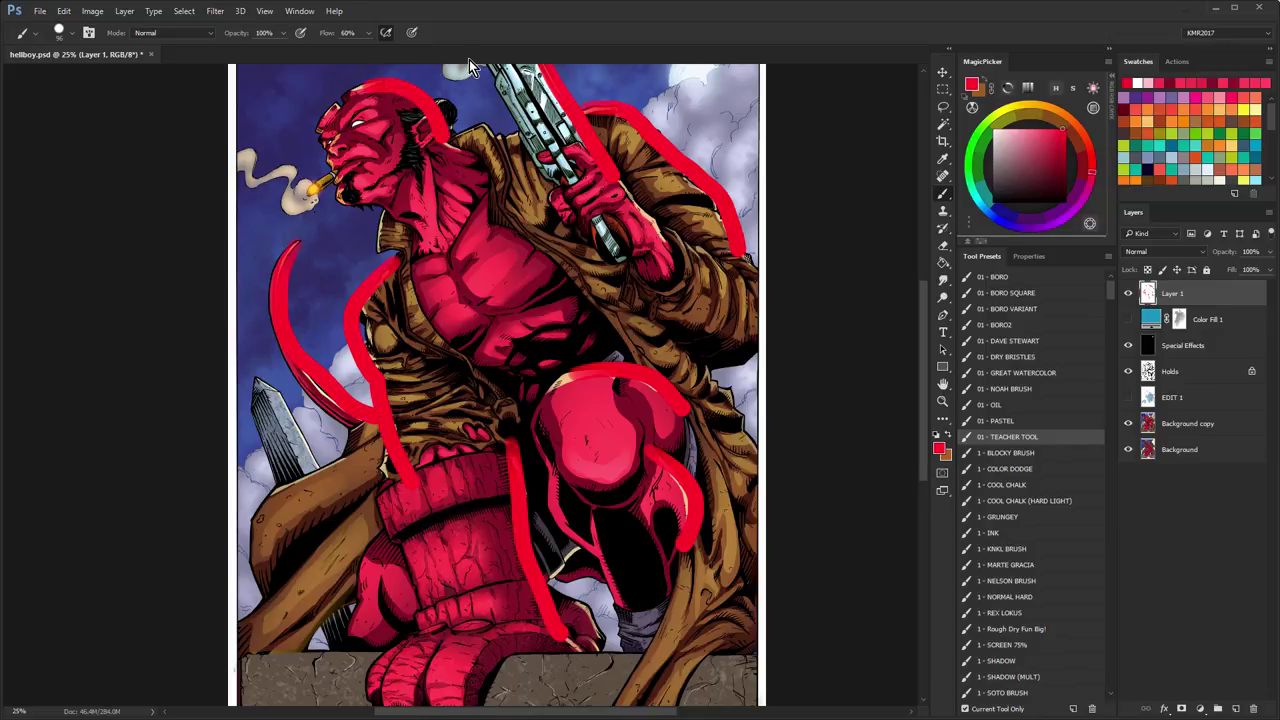
{"action": "left_click_drag", "start_coordinate": [264, 498], "coordinate": [381, 419]}
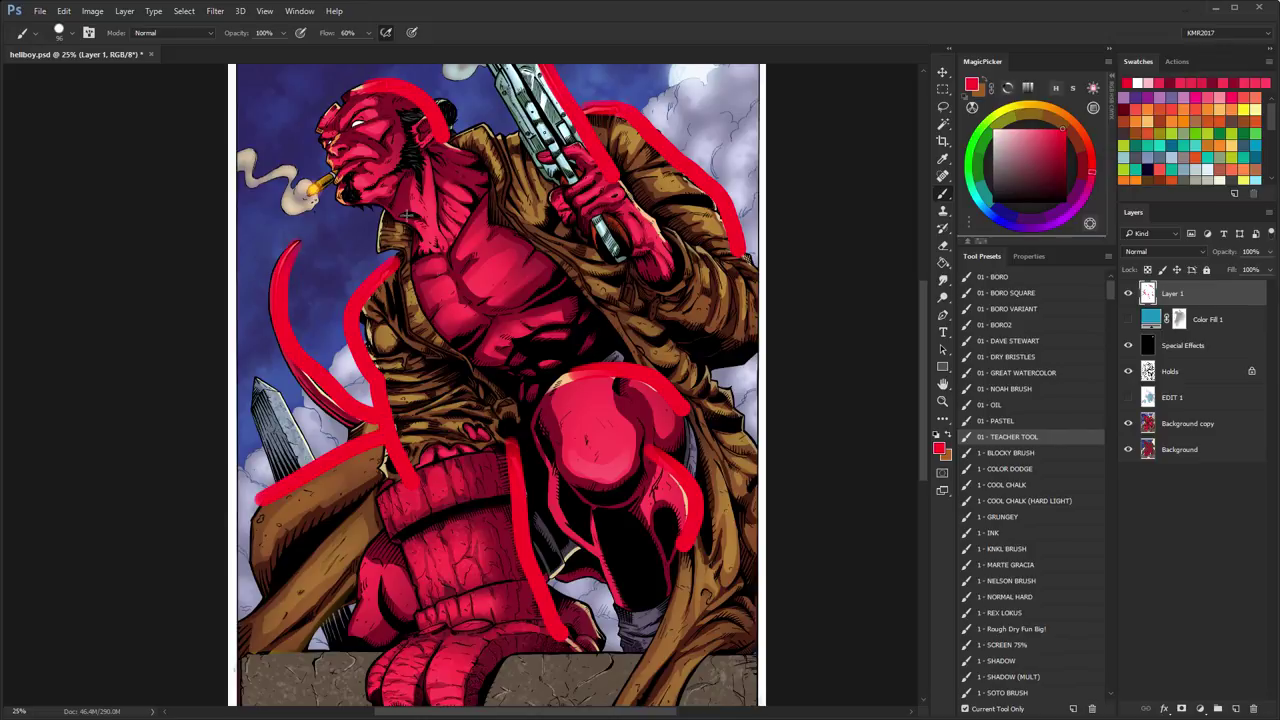
- Paint a solid red spot on the abdomen and three red lines from the figure out past the canvas edges
{"action": "mouse_move", "coordinate": [492, 308]}
{"action": "left_mouse_down"}
{"action": "mouse_move", "coordinate": [495, 343]}
{"action": "mouse_move", "coordinate": [534, 337]}
{"action": "mouse_move", "coordinate": [523, 310]}
{"action": "mouse_move", "coordinate": [506, 337]}
{"action": "left_mouse_up"}
{"action": "left_click_drag", "start_coordinate": [393, 286], "coordinate": [226, 196]}
{"action": "left_click_drag", "start_coordinate": [620, 228], "coordinate": [722, 66]}
{"action": "left_click_drag", "start_coordinate": [592, 351], "coordinate": [801, 488]}
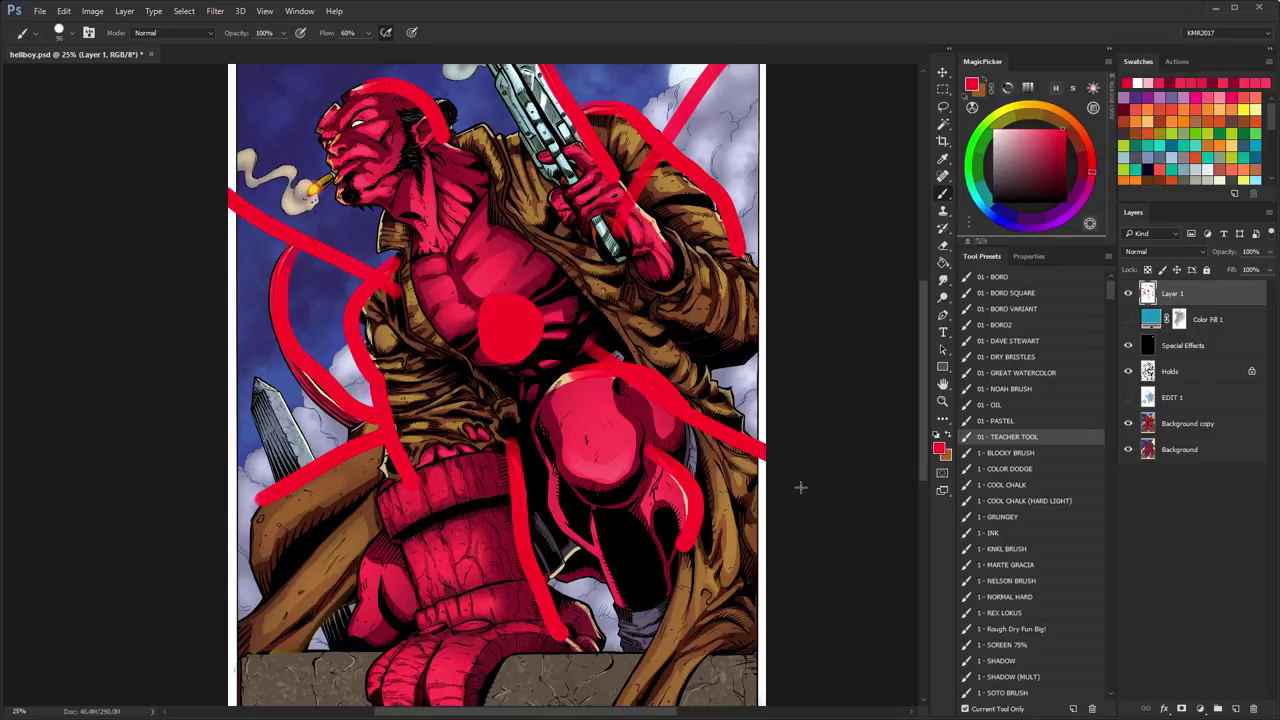
- Undo all the red markup strokes on Layer 1
{"action": "key", "text": "ctrl+alt+z"}
{"action": "key", "text": "ctrl+alt+z"}
{"action": "key", "text": "ctrl+alt+z"}
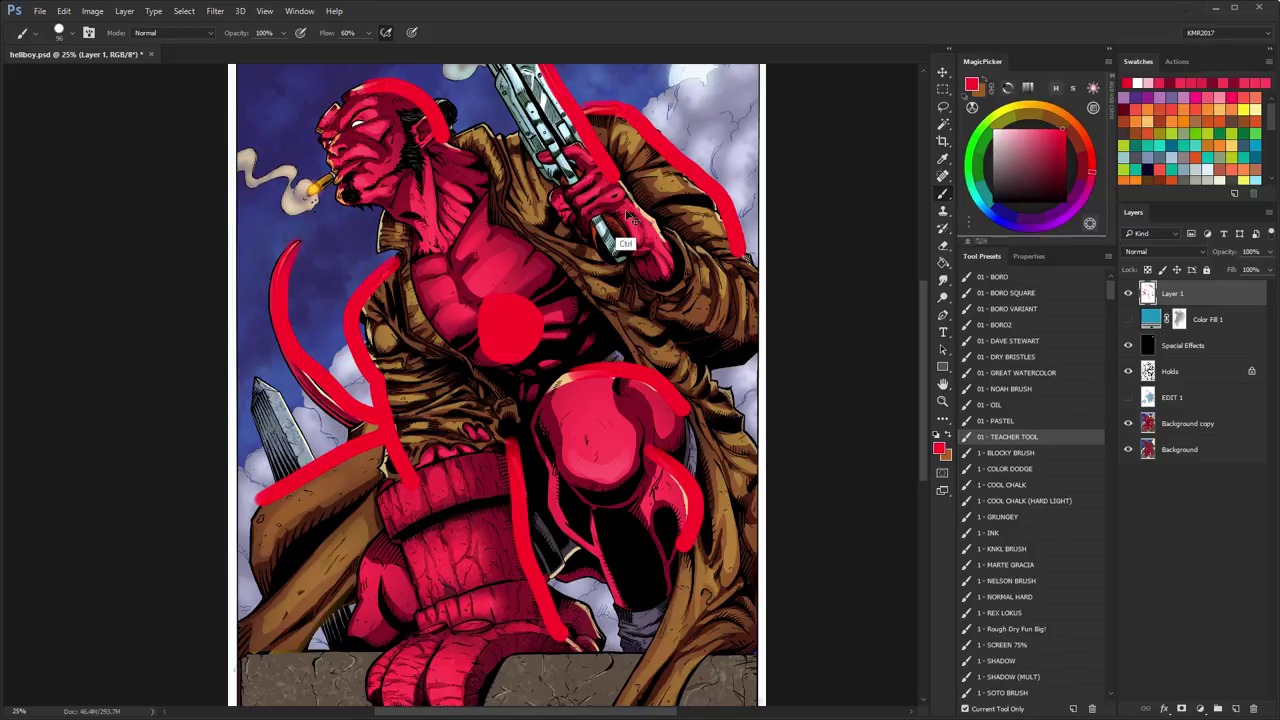
{"action": "key", "text": "ctrl+alt+z"}
{"action": "key", "text": "ctrl+alt+z"}
{"action": "key", "text": "ctrl+alt+z"}
{"action": "key", "text": "ctrl+alt+z"}
{"action": "key", "text": "ctrl+alt+z"}
{"action": "key", "text": "ctrl+alt+z"}
{"action": "key", "text": "ctrl+alt+z"}
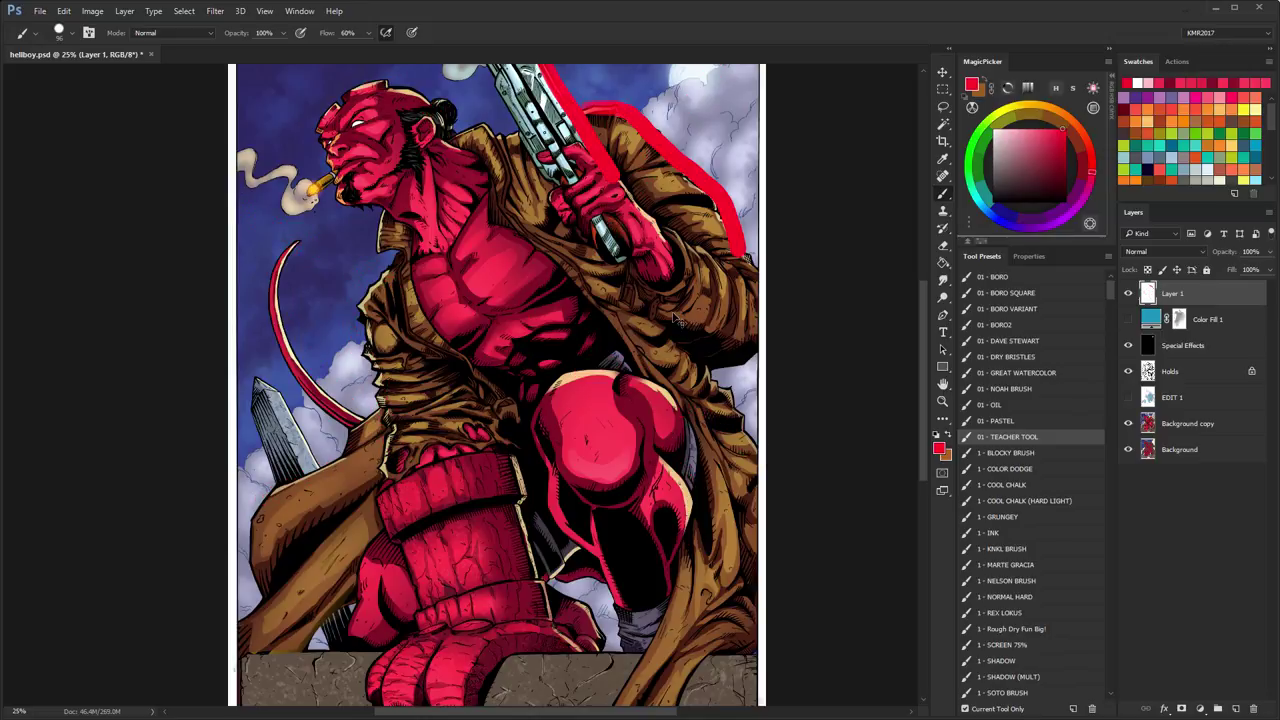
{"action": "key", "text": "ctrl+alt+z"}
{"action": "key", "text": "ctrl+alt+z"}
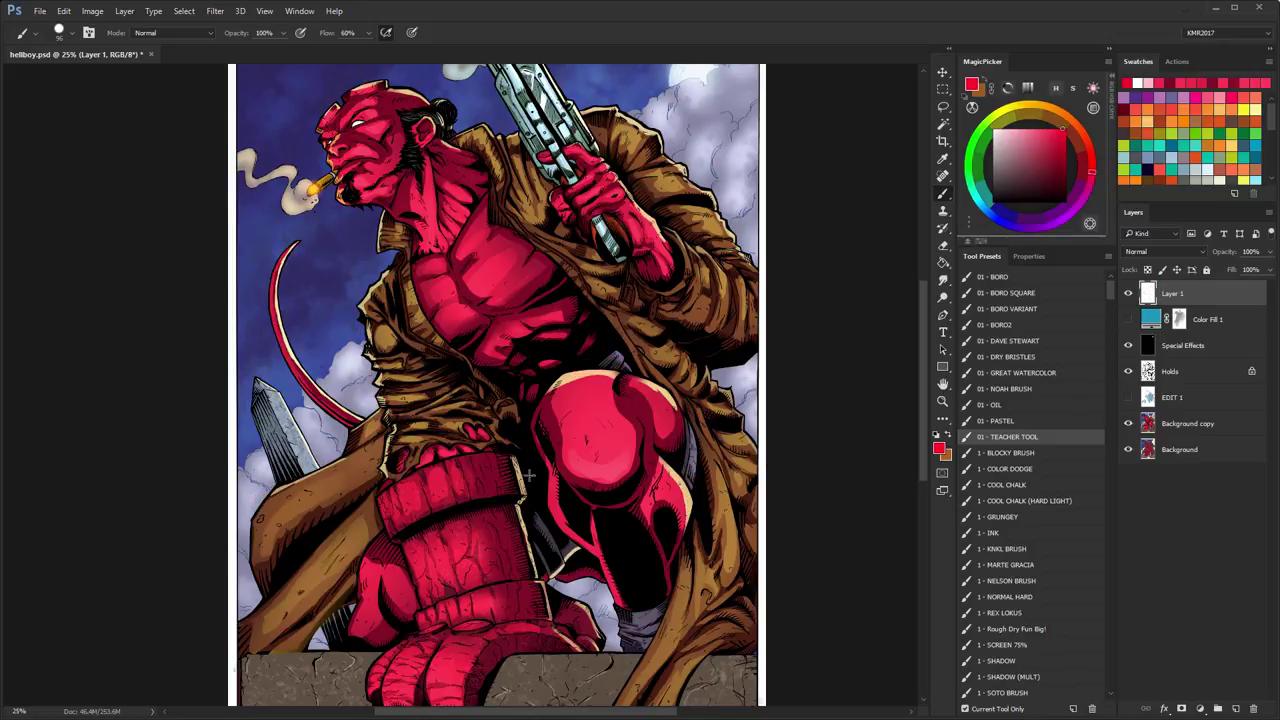
- Try red markups along the stone forearm's inner edge and across the coat beside the leg, undoing them all
{"action": "left_click_drag", "start_coordinate": [516, 452], "coordinate": [545, 593]}
{"action": "key", "text": "ctrl+z"}
{"action": "mouse_move", "coordinate": [512, 463]}
{"action": "left_mouse_down"}
{"action": "mouse_move", "coordinate": [550, 630]}
{"action": "mouse_move", "coordinate": [559, 533]}
{"action": "left_mouse_up"}
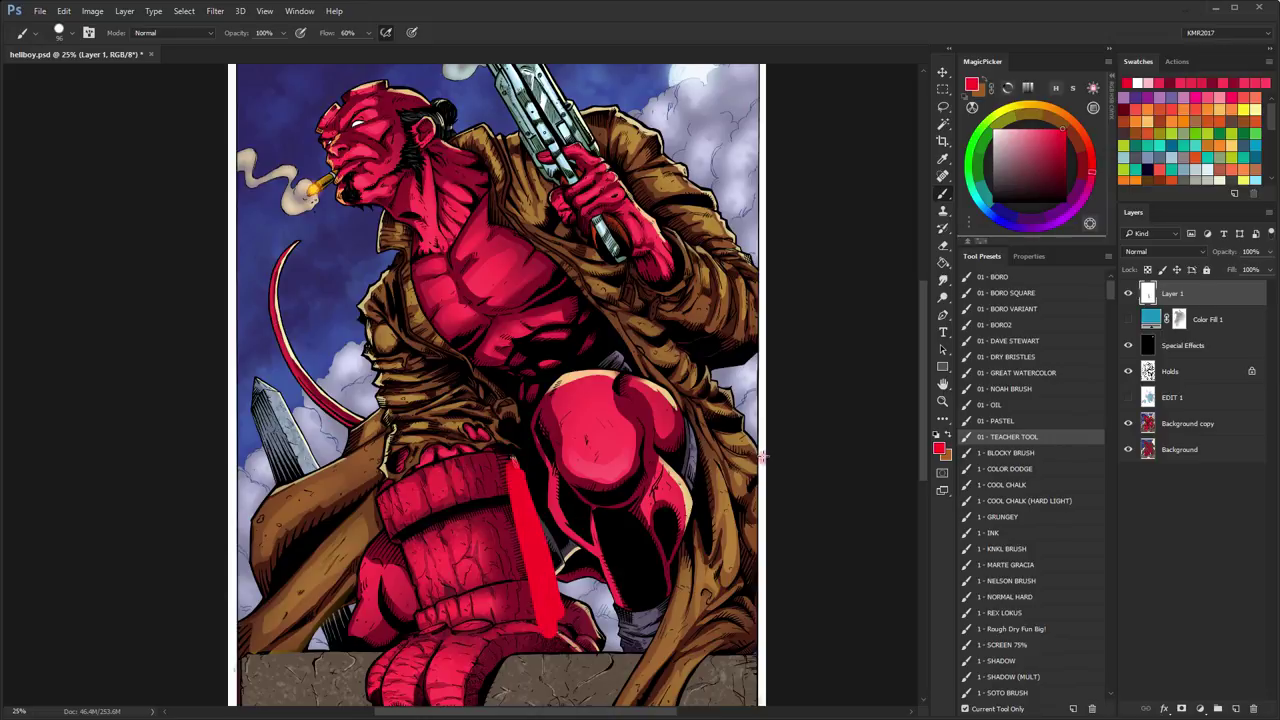
{"action": "left_click_drag", "start_coordinate": [763, 456], "coordinate": [575, 536]}
{"action": "mouse_move", "coordinate": [758, 400]}
{"action": "left_mouse_down"}
{"action": "mouse_move", "coordinate": [602, 504]}
{"action": "mouse_move", "coordinate": [718, 563]}
{"action": "left_mouse_up"}
{"action": "key", "text": "ctrl+alt+z"}
{"action": "key", "text": "ctrl+alt+z"}
{"action": "key", "text": "ctrl+alt+z"}
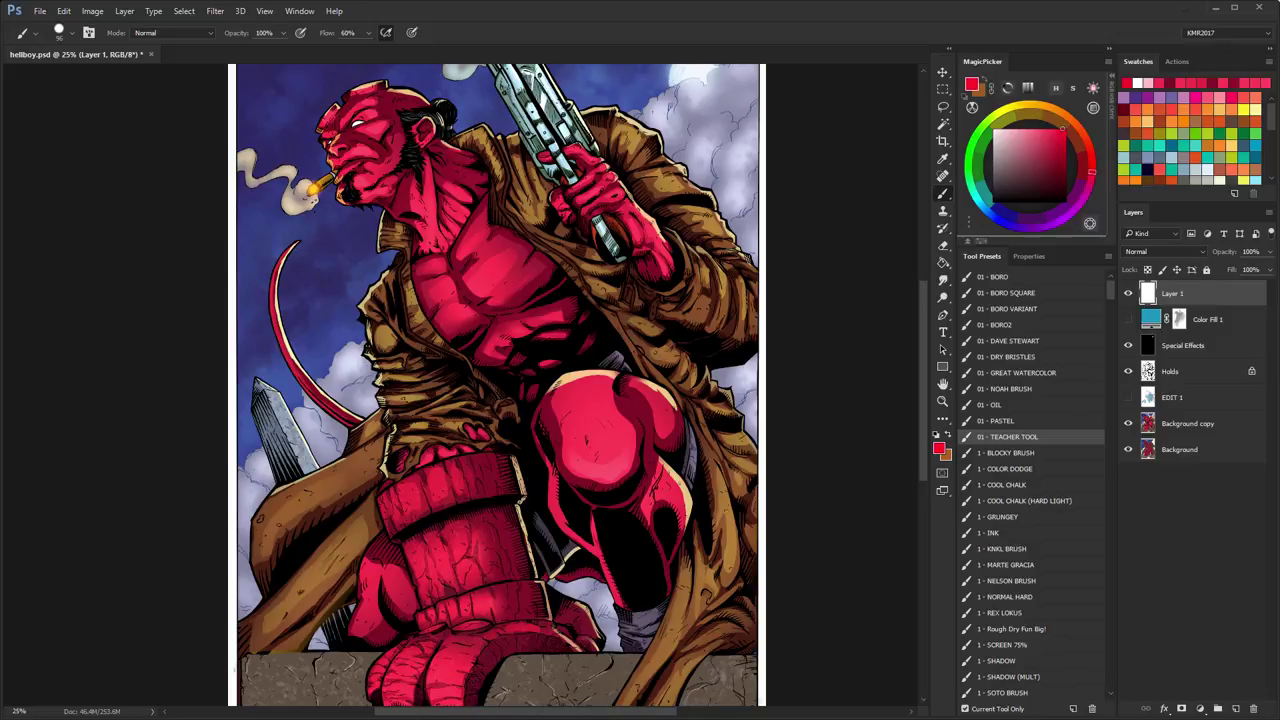
- Try red strokes along the lowered sleeve and stone forearm, then undo them while keeping Layer 1
{"action": "left_click_drag", "start_coordinate": [364, 292], "coordinate": [400, 488]}
{"action": "left_click_drag", "start_coordinate": [508, 452], "coordinate": [553, 615]}
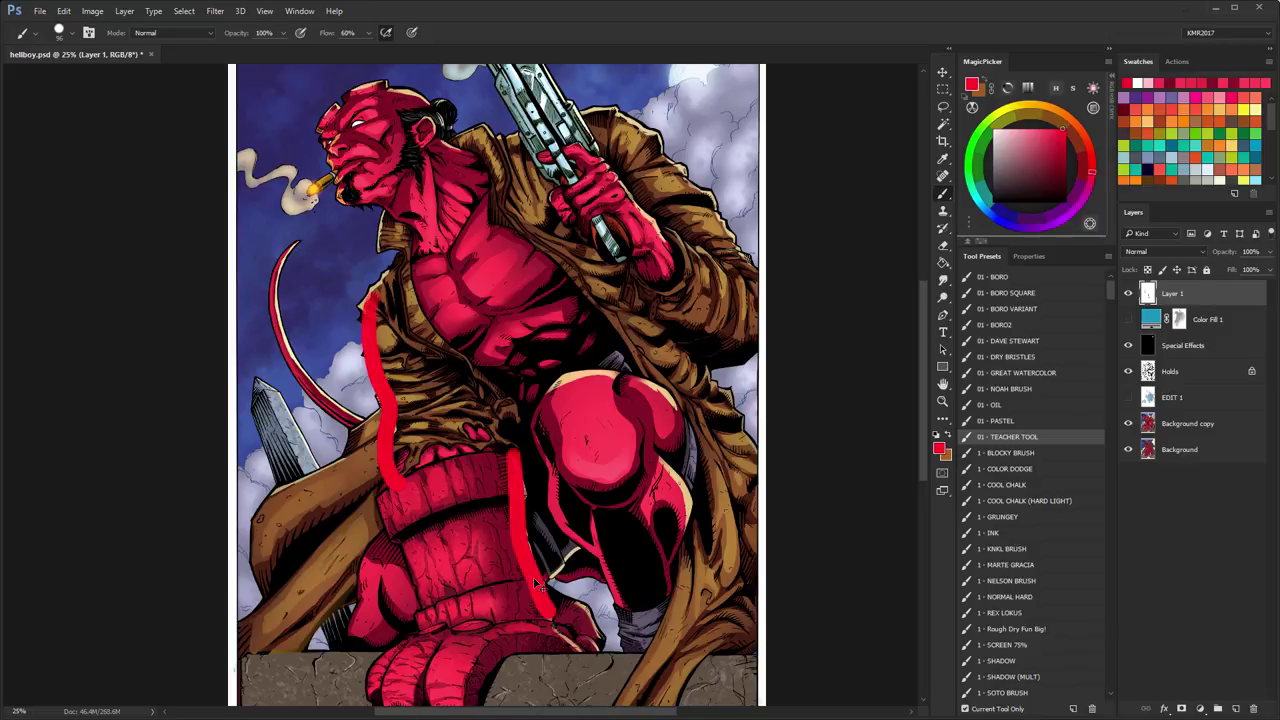
{"action": "key", "text": "ctrl+alt+z"}
{"action": "key", "text": "ctrl+alt+z"}
{"action": "key", "text": "ctrl+alt+z"}
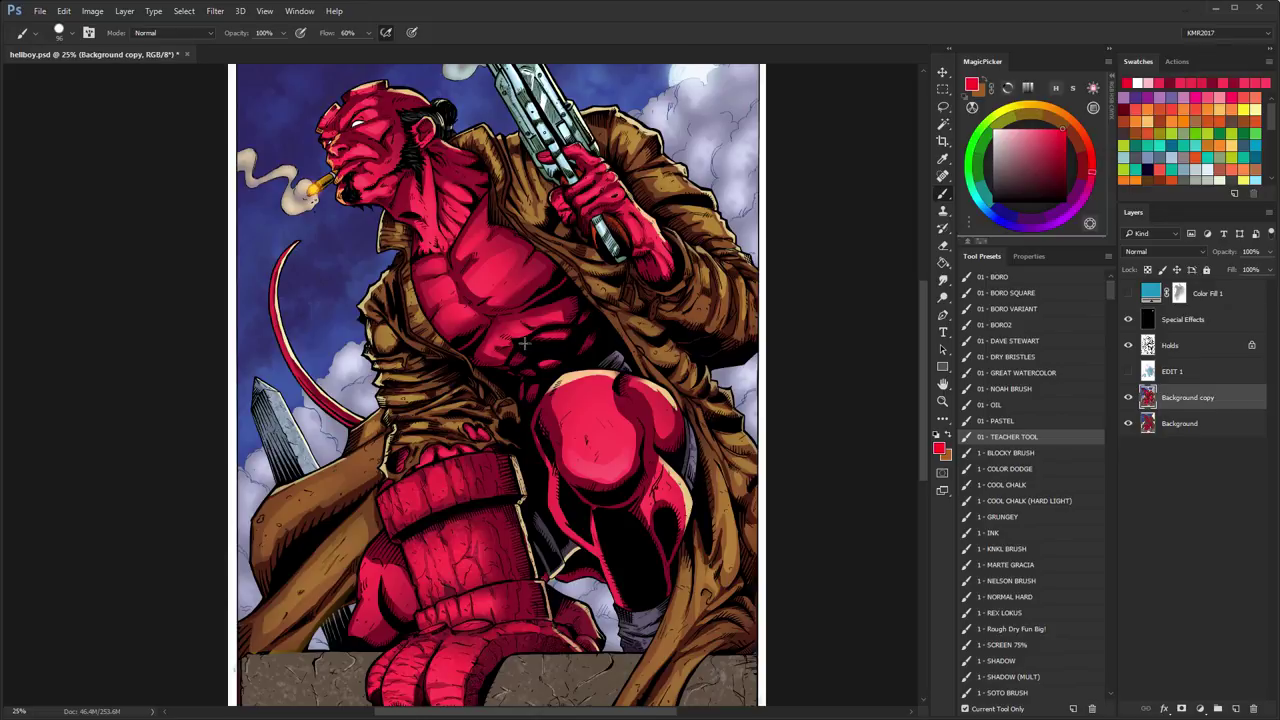
{"action": "key", "text": "ctrl+shift+z"}
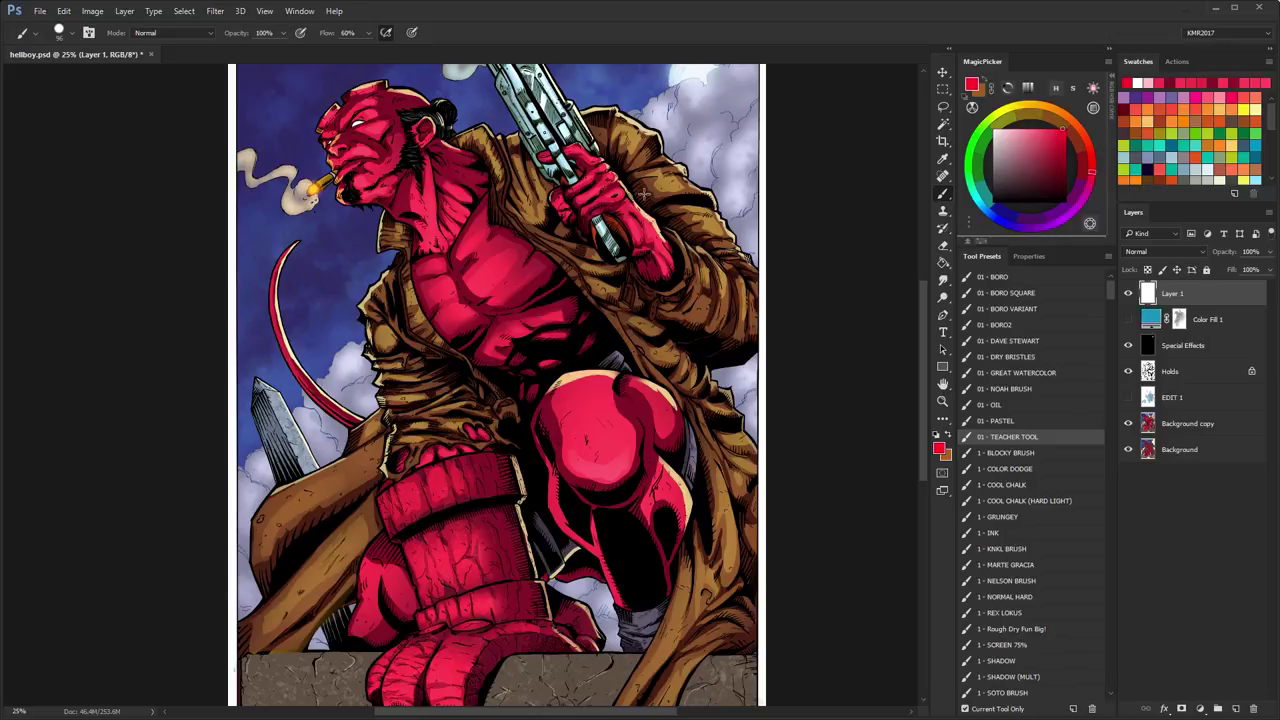
- Examine the knee's highlights and shadows up close, then review the whole figure and its upper body
{"action": "key", "text": "z"}
{"action": "left_click_drag", "start_coordinate": [611, 400], "coordinate": [764, 446]}
{"action": "left_click_drag", "start_coordinate": [766, 443], "coordinate": [638, 265]}
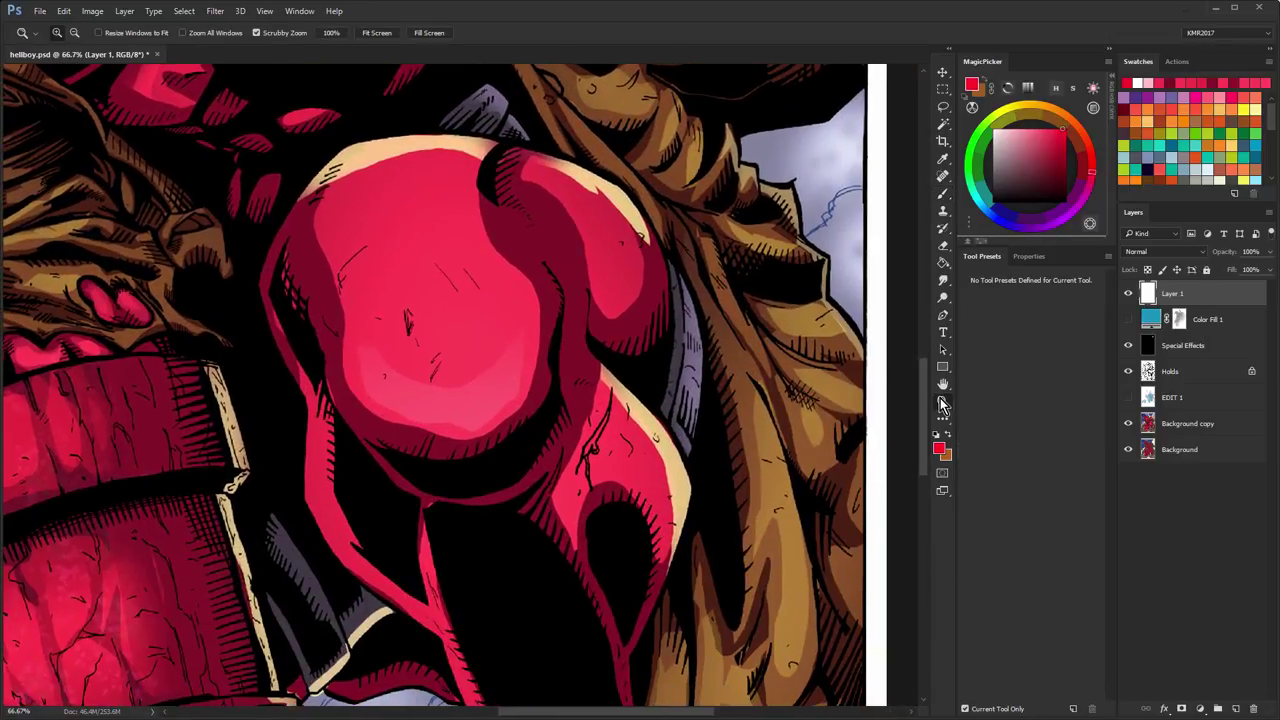
{"action": "left_click", "coordinate": [775, 423], "text": "alt"}
{"action": "left_click", "coordinate": [778, 423], "text": "alt"}
{"action": "left_click", "coordinate": [790, 422], "text": "alt"}
{"action": "left_click", "coordinate": [776, 421], "text": "alt"}
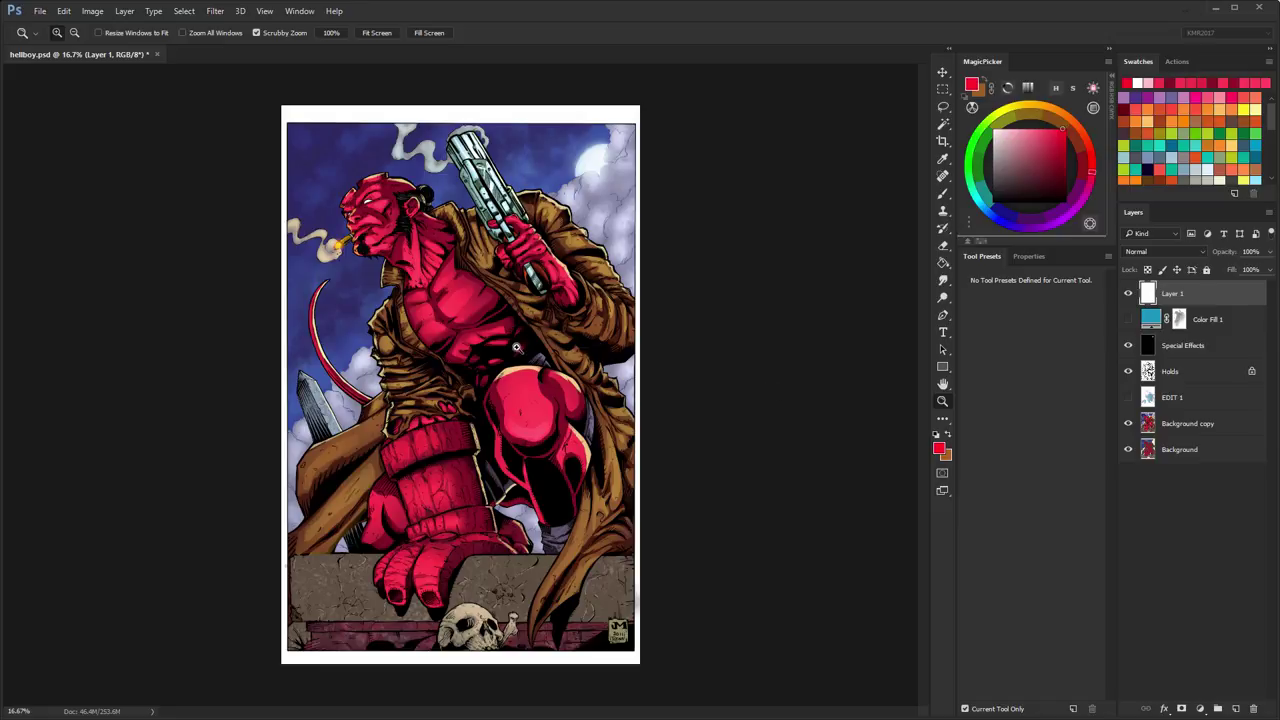
{"action": "left_click", "coordinate": [502, 375]}
{"action": "left_click_drag", "start_coordinate": [520, 340], "coordinate": [602, 386]}
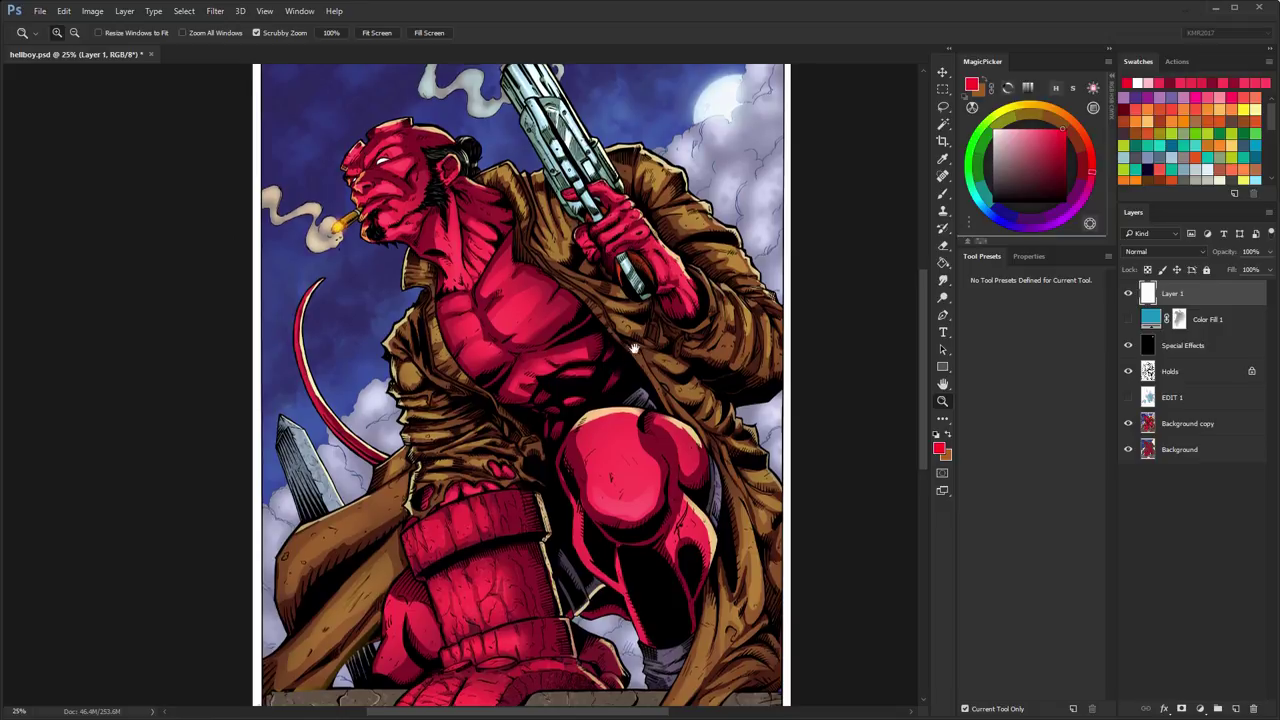
{"action": "left_click_drag", "start_coordinate": [650, 316], "coordinate": [630, 344]}
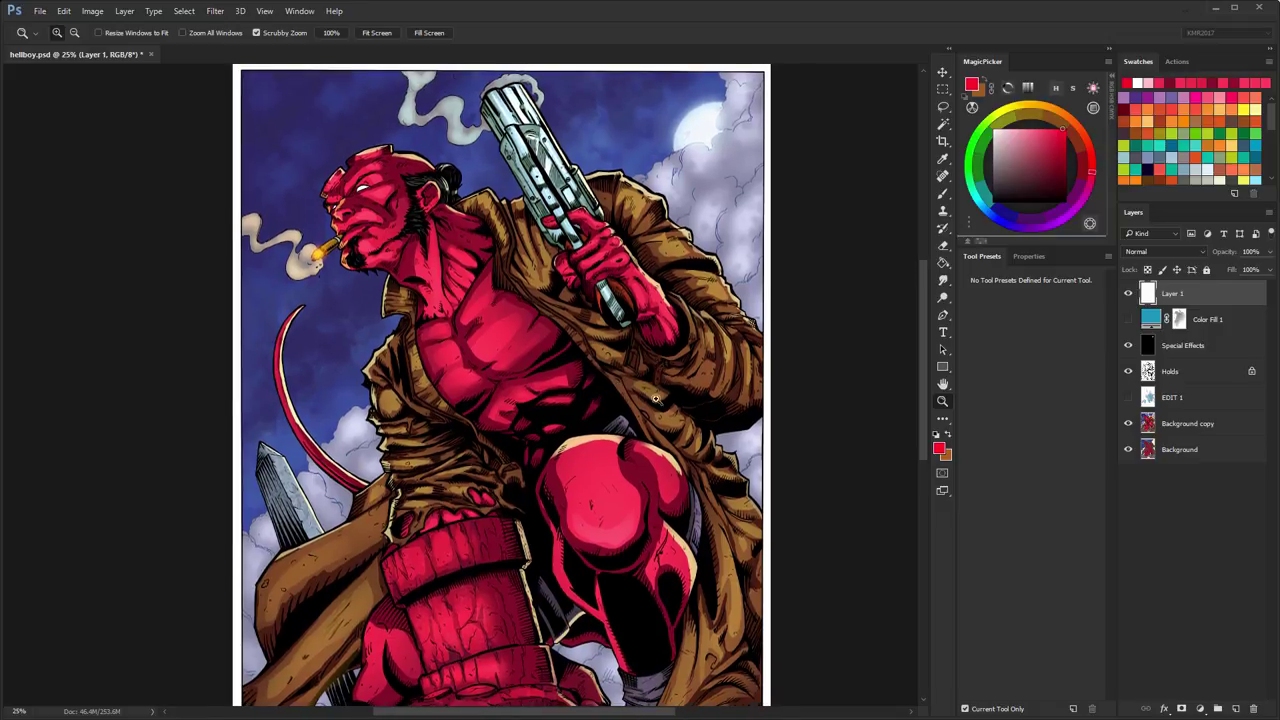
{"action": "left_click_drag", "start_coordinate": [653, 388], "coordinate": [621, 334]}
- Sample the coat's brown with the Brush tool and paint it over the coat's lower folds and raised sleeve
{"action": "key", "text": "b"}
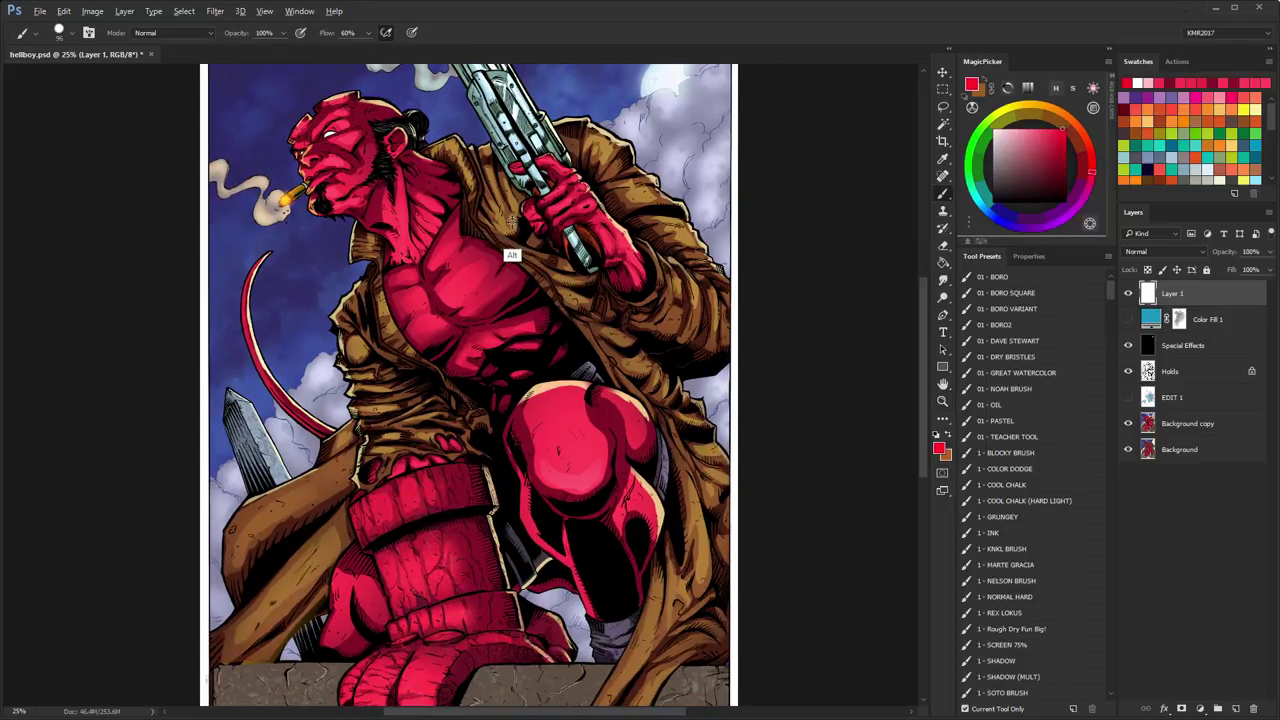
{"action": "left_click", "coordinate": [513, 222], "text": "alt"}
{"action": "left_click", "coordinate": [598, 342], "text": "alt"}
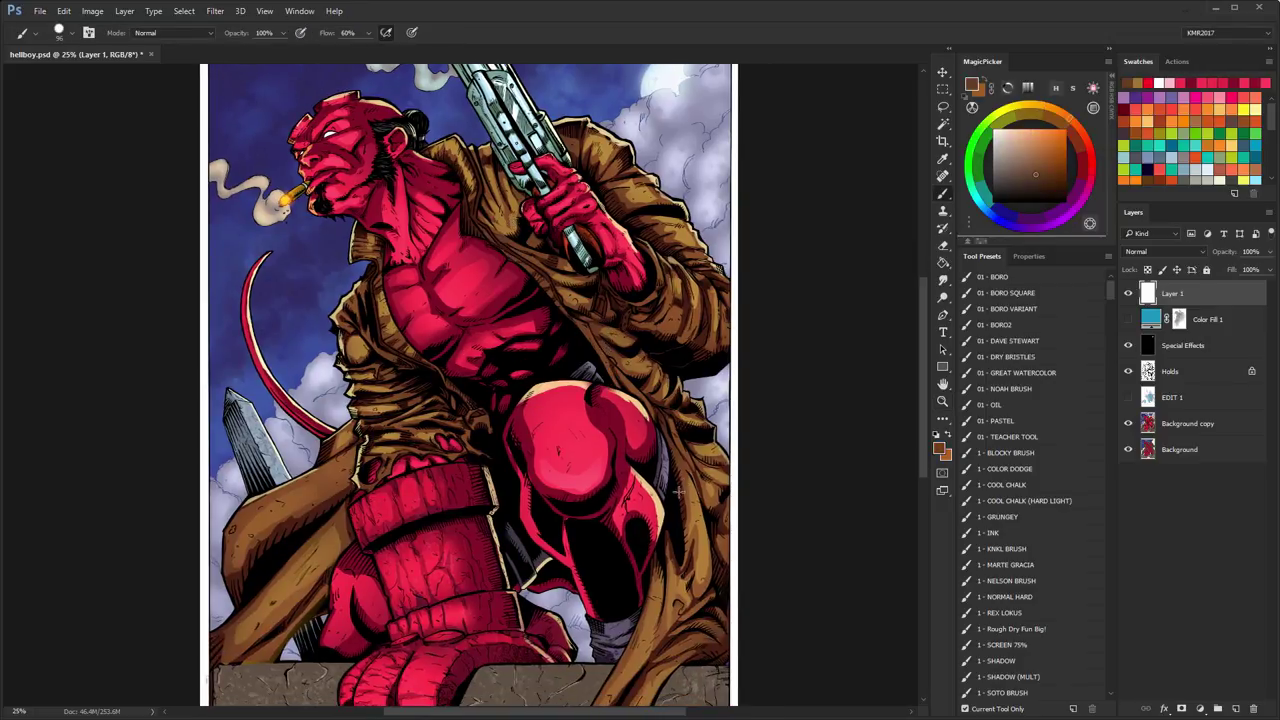
{"action": "mouse_move", "coordinate": [685, 493]}
{"action": "left_mouse_down"}
{"action": "mouse_move", "coordinate": [697, 596]}
{"action": "mouse_move", "coordinate": [700, 583]}
{"action": "mouse_move", "coordinate": [697, 465]}
{"action": "mouse_move", "coordinate": [712, 496]}
{"action": "mouse_move", "coordinate": [685, 601]}
{"action": "mouse_move", "coordinate": [665, 562]}
{"action": "mouse_move", "coordinate": [652, 626]}
{"action": "mouse_move", "coordinate": [668, 657]}
{"action": "mouse_move", "coordinate": [646, 692]}
{"action": "left_mouse_up"}
{"action": "left_click_drag", "start_coordinate": [646, 625], "coordinate": [618, 688]}
{"action": "mouse_move", "coordinate": [686, 557]}
{"action": "left_mouse_down"}
{"action": "mouse_move", "coordinate": [686, 426]}
{"action": "mouse_move", "coordinate": [602, 602]}
{"action": "mouse_move", "coordinate": [649, 472]}
{"action": "left_mouse_up"}
{"action": "left_click_drag", "start_coordinate": [685, 304], "coordinate": [716, 324]}
{"action": "left_click_drag", "start_coordinate": [698, 292], "coordinate": [628, 218]}
{"action": "left_click_drag", "start_coordinate": [658, 244], "coordinate": [707, 305]}
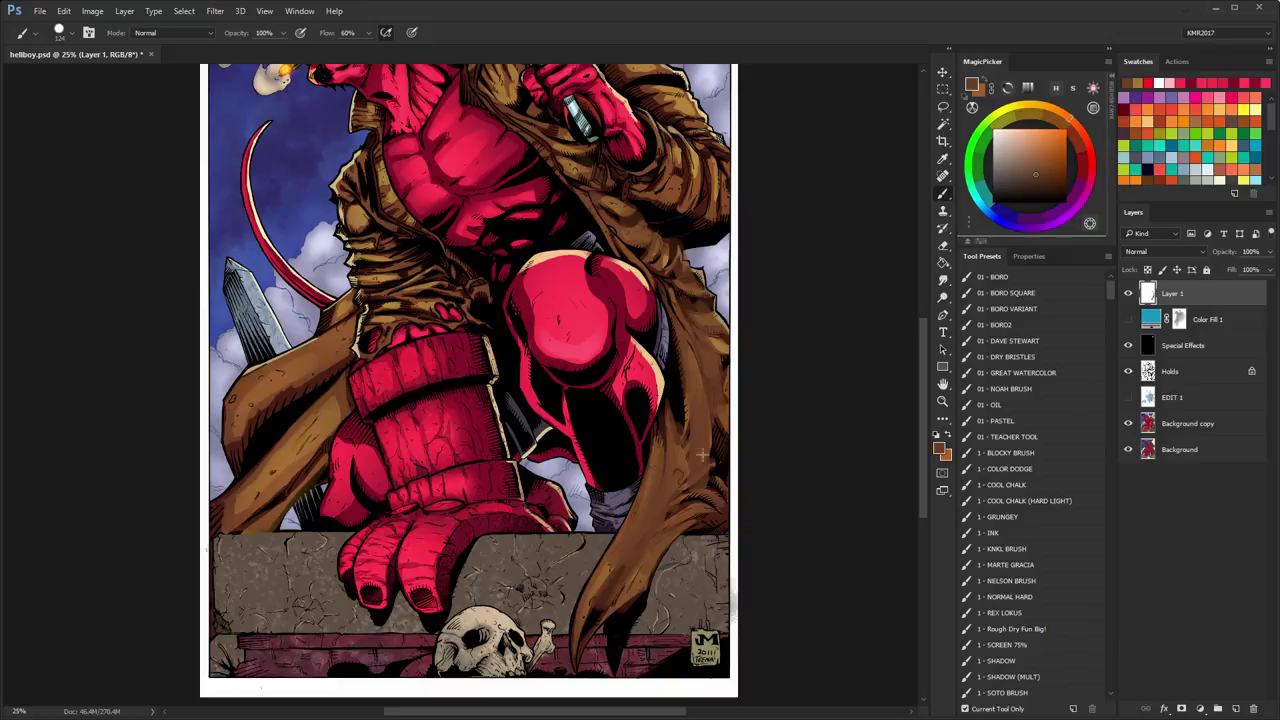
- Try a brown circle around the head and chest, then circle the lower coat areas instead
{"action": "scroll", "coordinate": [627, 345], "scroll_direction": "up", "scroll_amount": 3}
{"action": "mouse_move", "coordinate": [405, 108]}
{"action": "left_mouse_down"}
{"action": "mouse_move", "coordinate": [346, 425]}
{"action": "mouse_move", "coordinate": [292, 190]}
{"action": "left_mouse_up"}
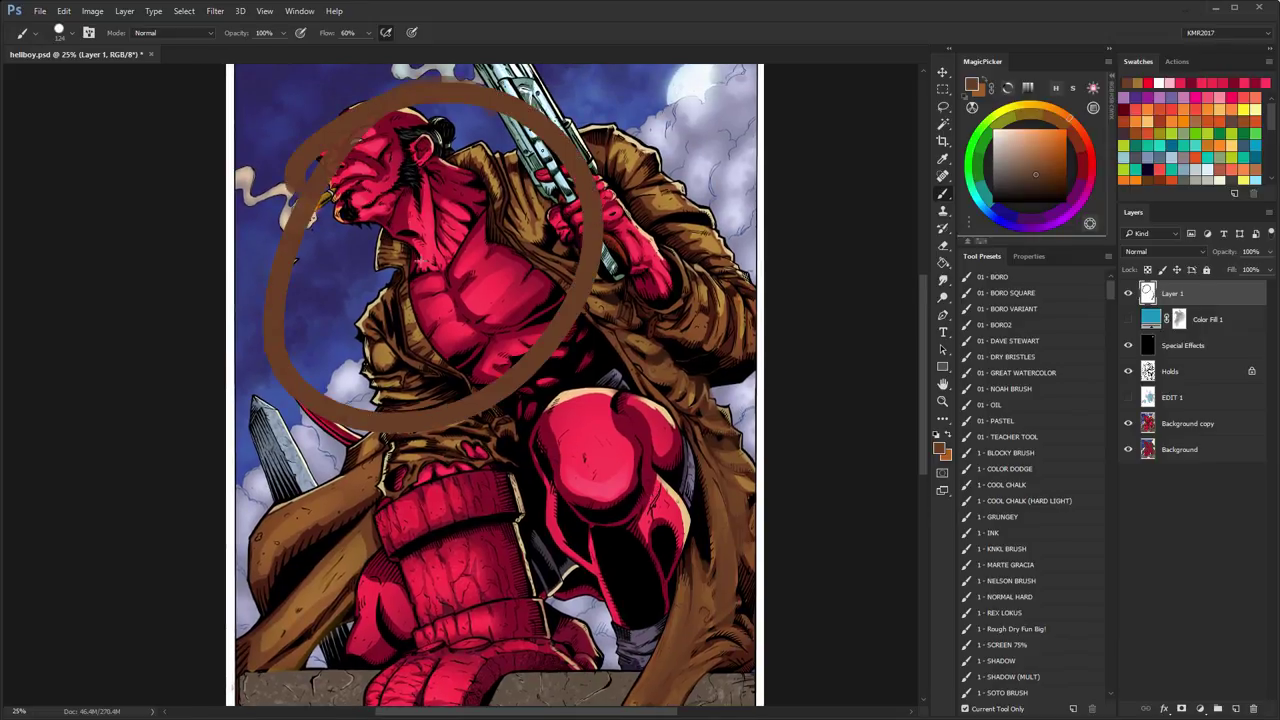
{"action": "key", "text": "ctrl+z"}
{"action": "mouse_move", "coordinate": [759, 640]}
{"action": "left_mouse_down"}
{"action": "mouse_move", "coordinate": [739, 512]}
{"action": "mouse_move", "coordinate": [763, 461]}
{"action": "left_mouse_up"}
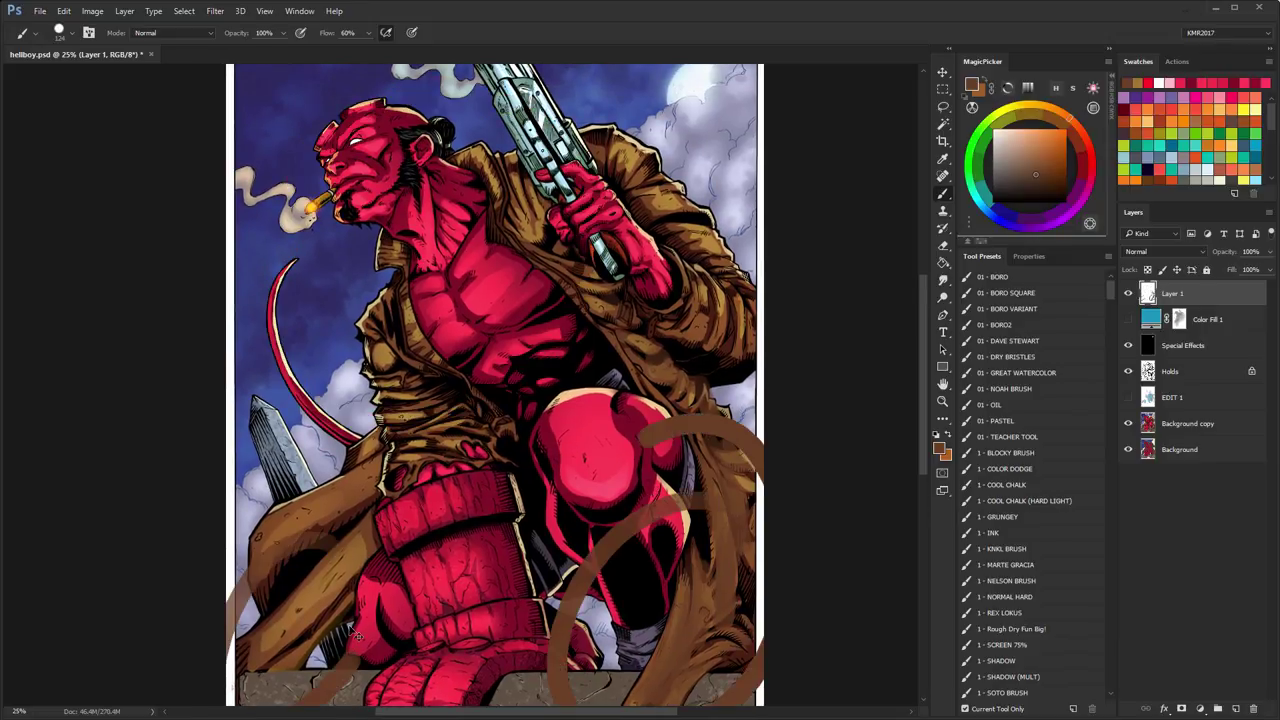
- Undo the lower brown circles and the brown paint on the coat
{"action": "key", "text": "ctrl"}
{"action": "key", "text": "ctrl+alt+z"}
{"action": "key", "text": "ctrl+alt+z"}
{"action": "key", "text": "ctrl+alt+z"}
{"action": "key", "text": "ctrl+alt+z"}
{"action": "key", "text": "ctrl+alt+z"}
{"action": "key", "text": "ctrl+alt+z"}
{"action": "key", "text": "ctrl+alt+z"}
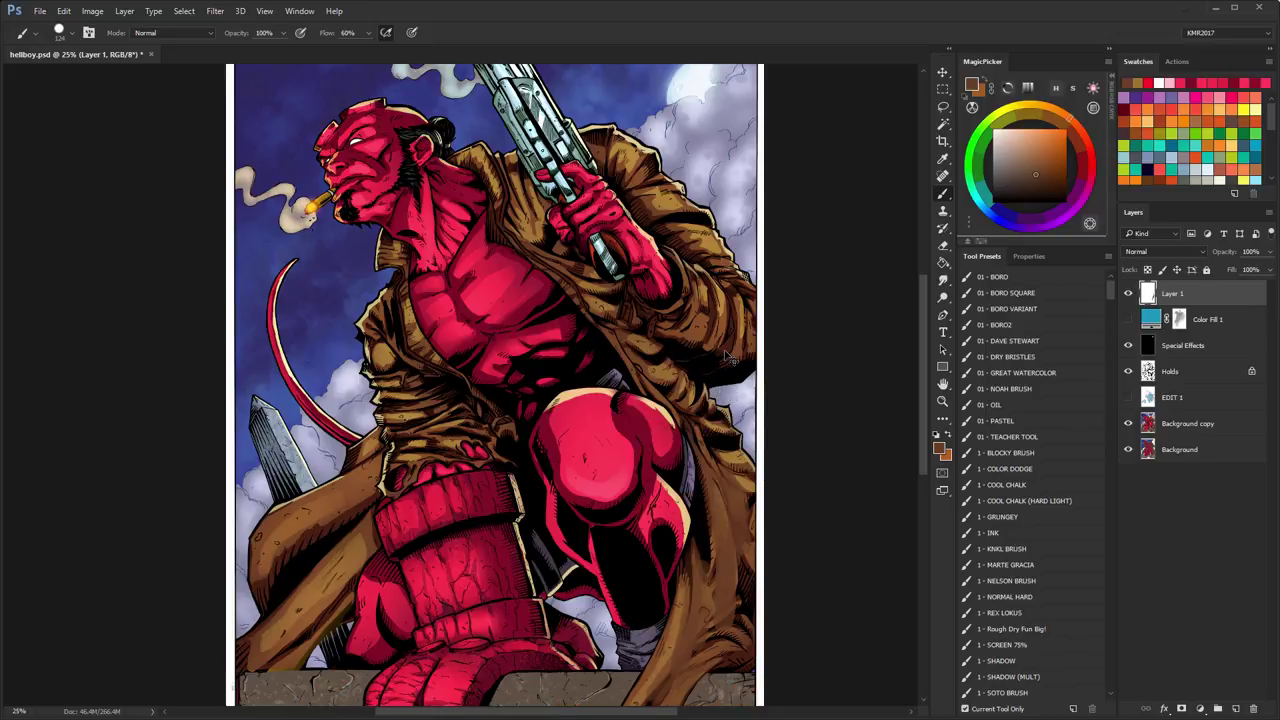
{"action": "key", "text": "ctrl+alt+z"}
{"action": "key", "text": "ctrl+alt+z"}
{"action": "key", "text": "ctrl+alt+z"}
{"action": "key", "text": "ctrl+alt+z"}
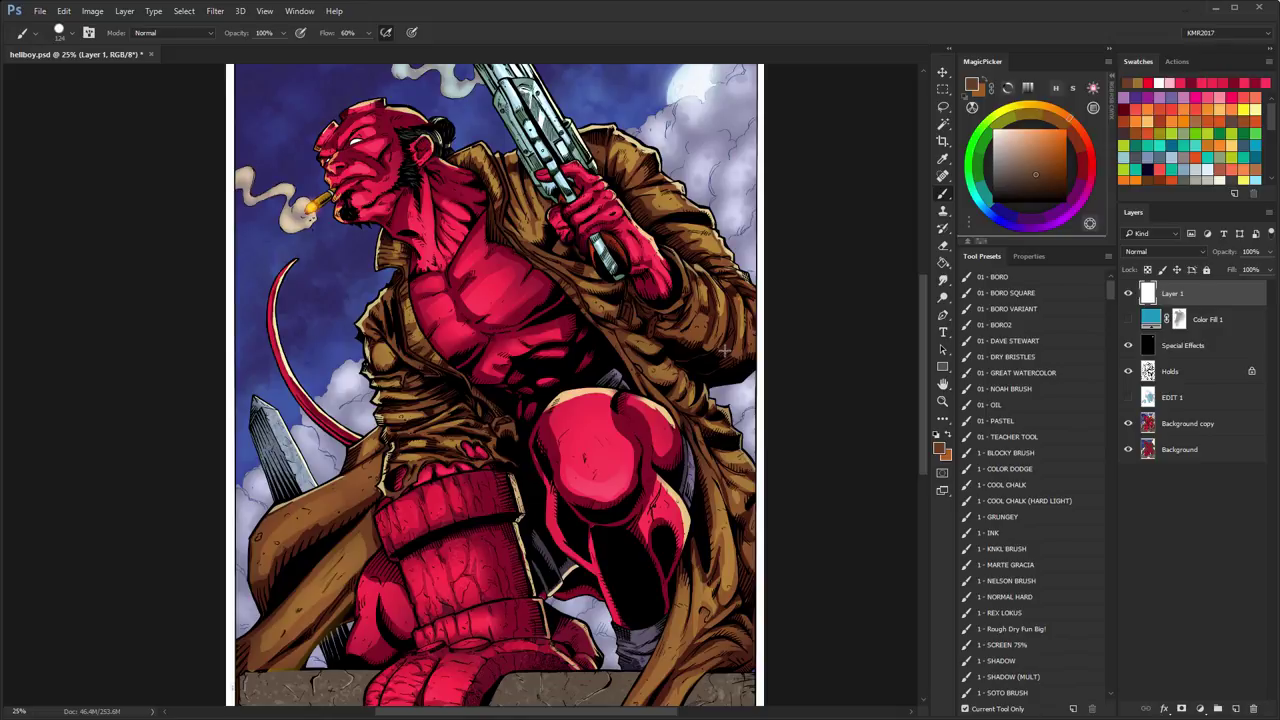
- Try a brown circle around the head and cigar, undo it, and view the entire illustration
{"action": "mouse_move", "coordinate": [385, 90]}
{"action": "left_mouse_down"}
{"action": "mouse_move", "coordinate": [283, 274]}
{"action": "mouse_move", "coordinate": [309, 236]}
{"action": "left_mouse_up"}
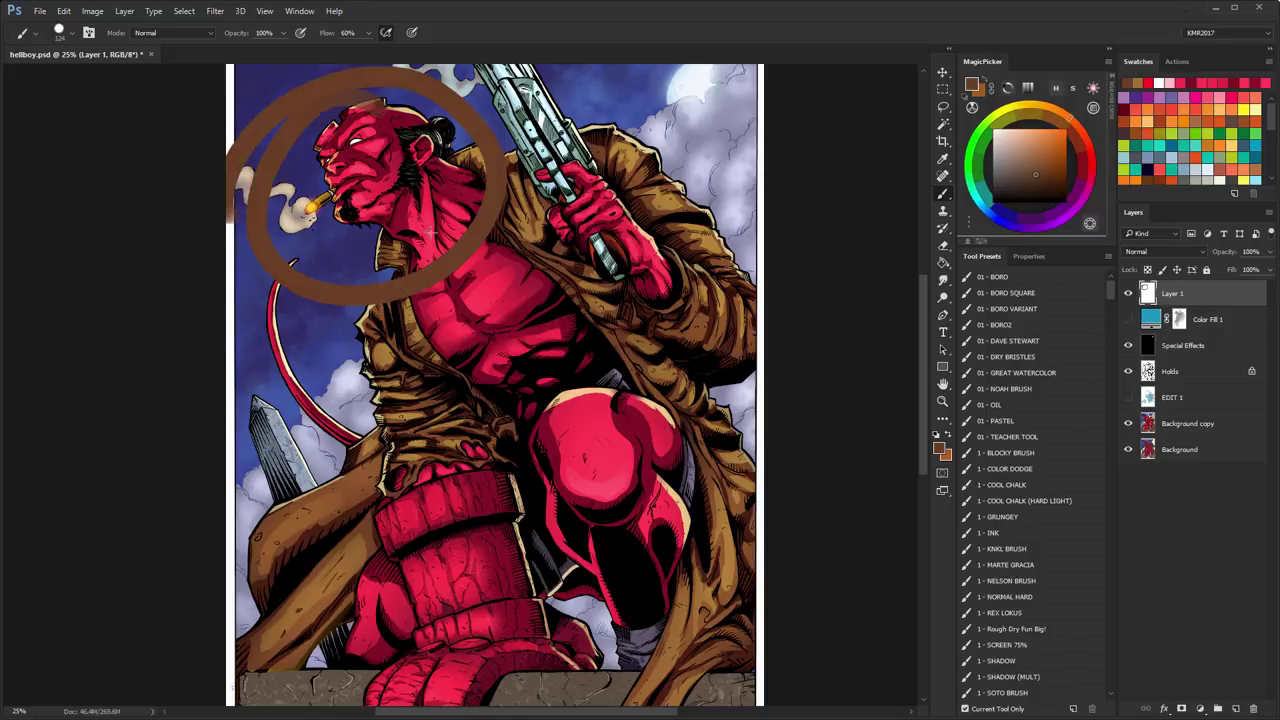
{"action": "key", "text": "ctrl+z"}
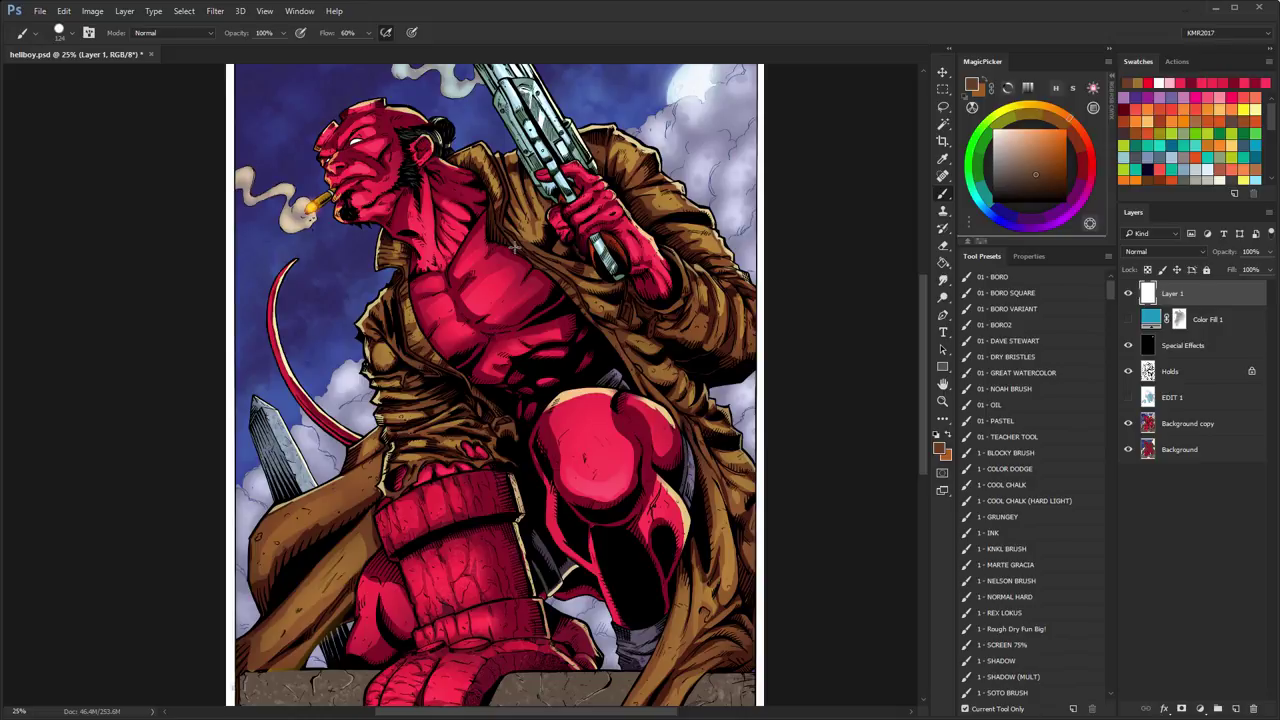
{"action": "left_click", "coordinate": [942, 400]}
{"action": "left_click", "coordinate": [576, 362], "text": "alt"}
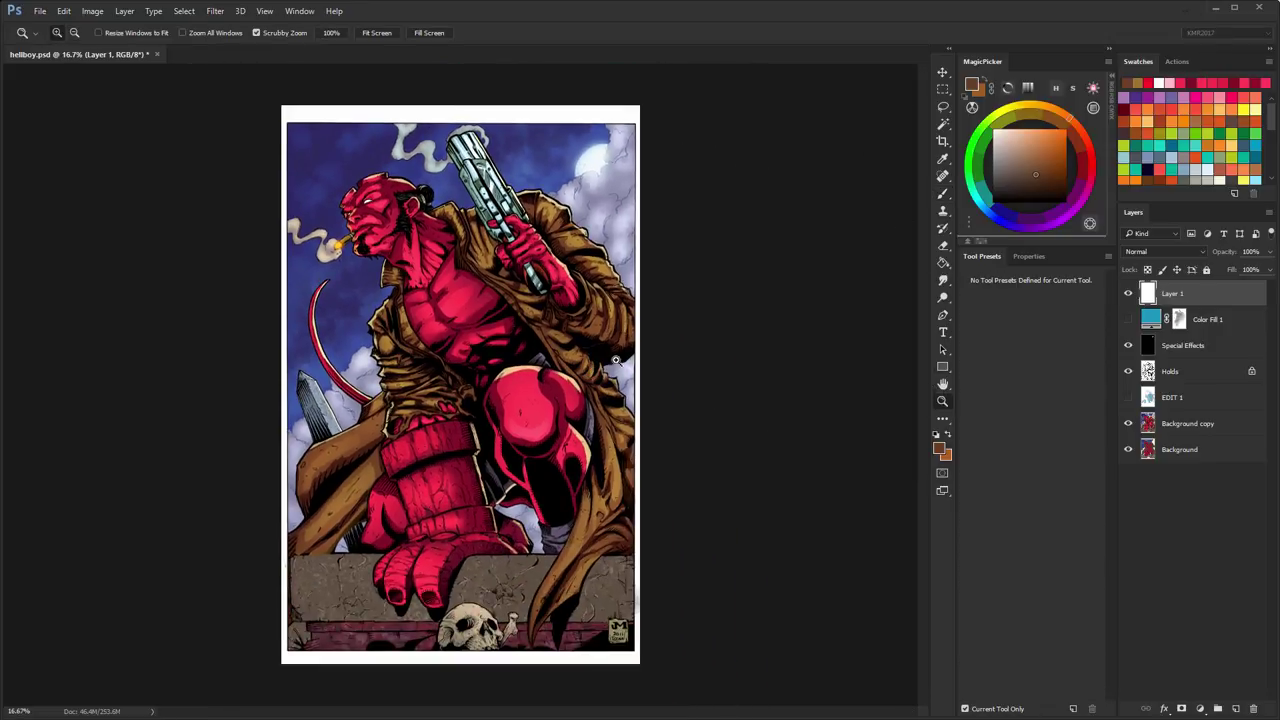